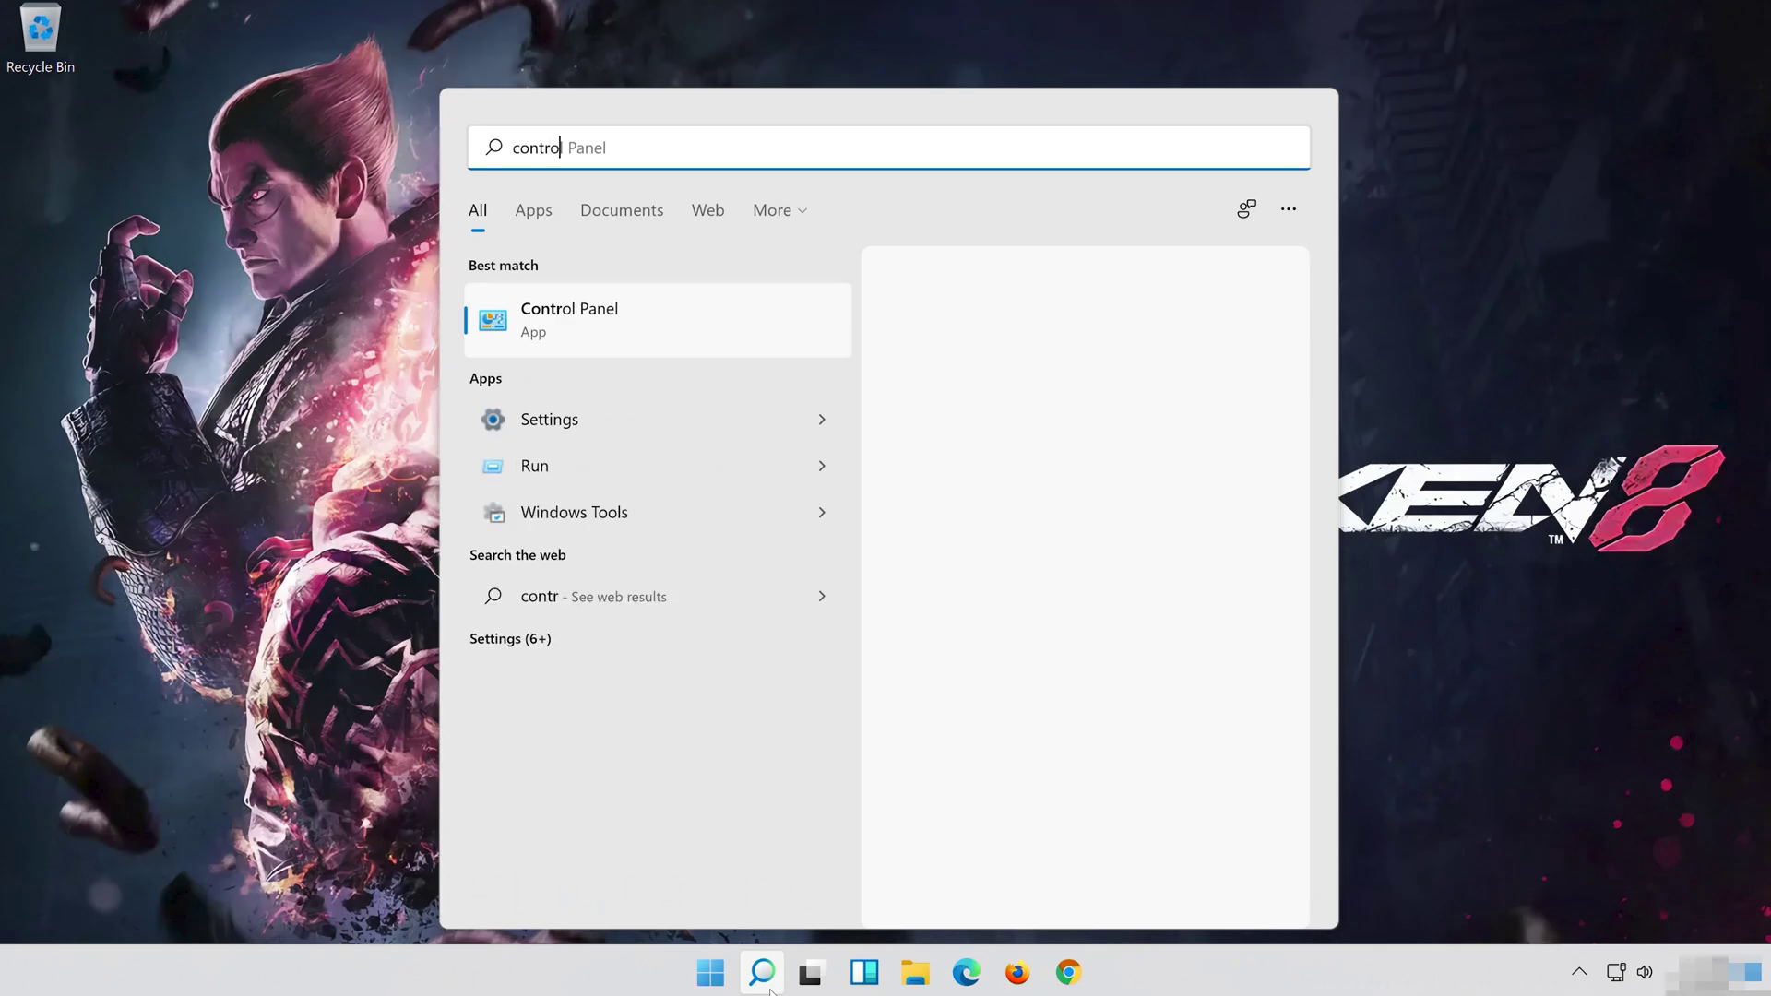
Step: Find and open Control Panel, and open the Sound settings in its Hardware and Sound category
type("e")
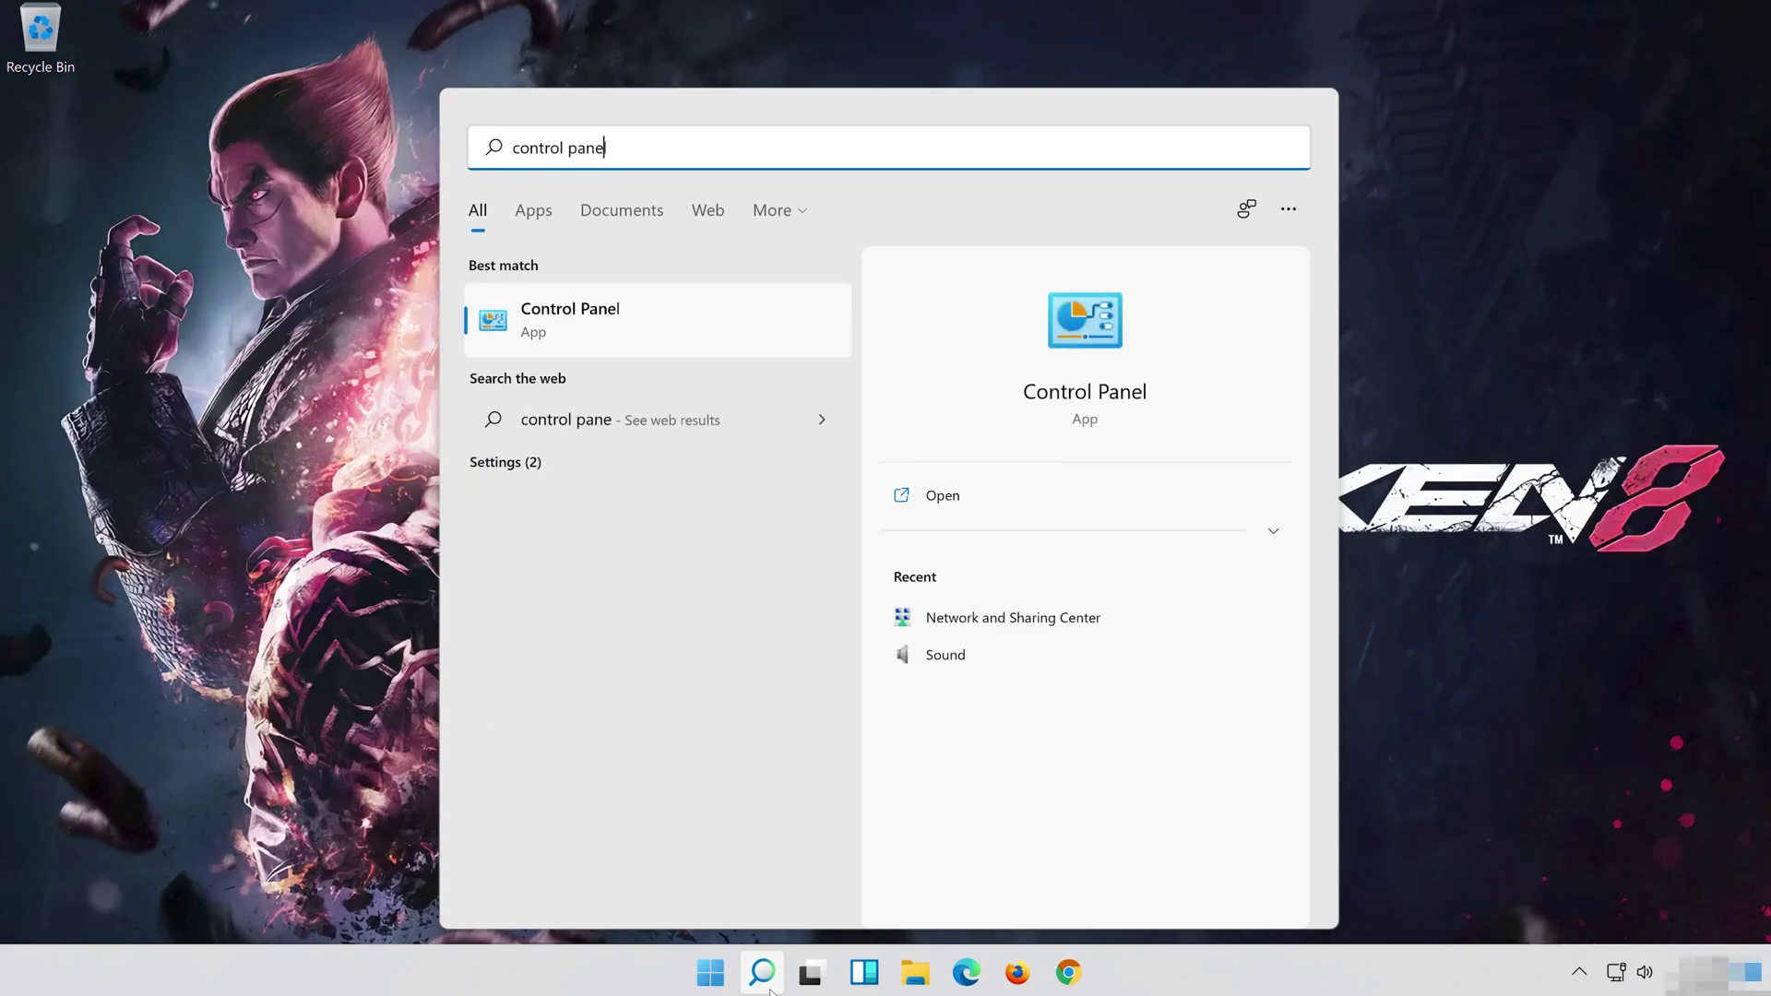
type("l")
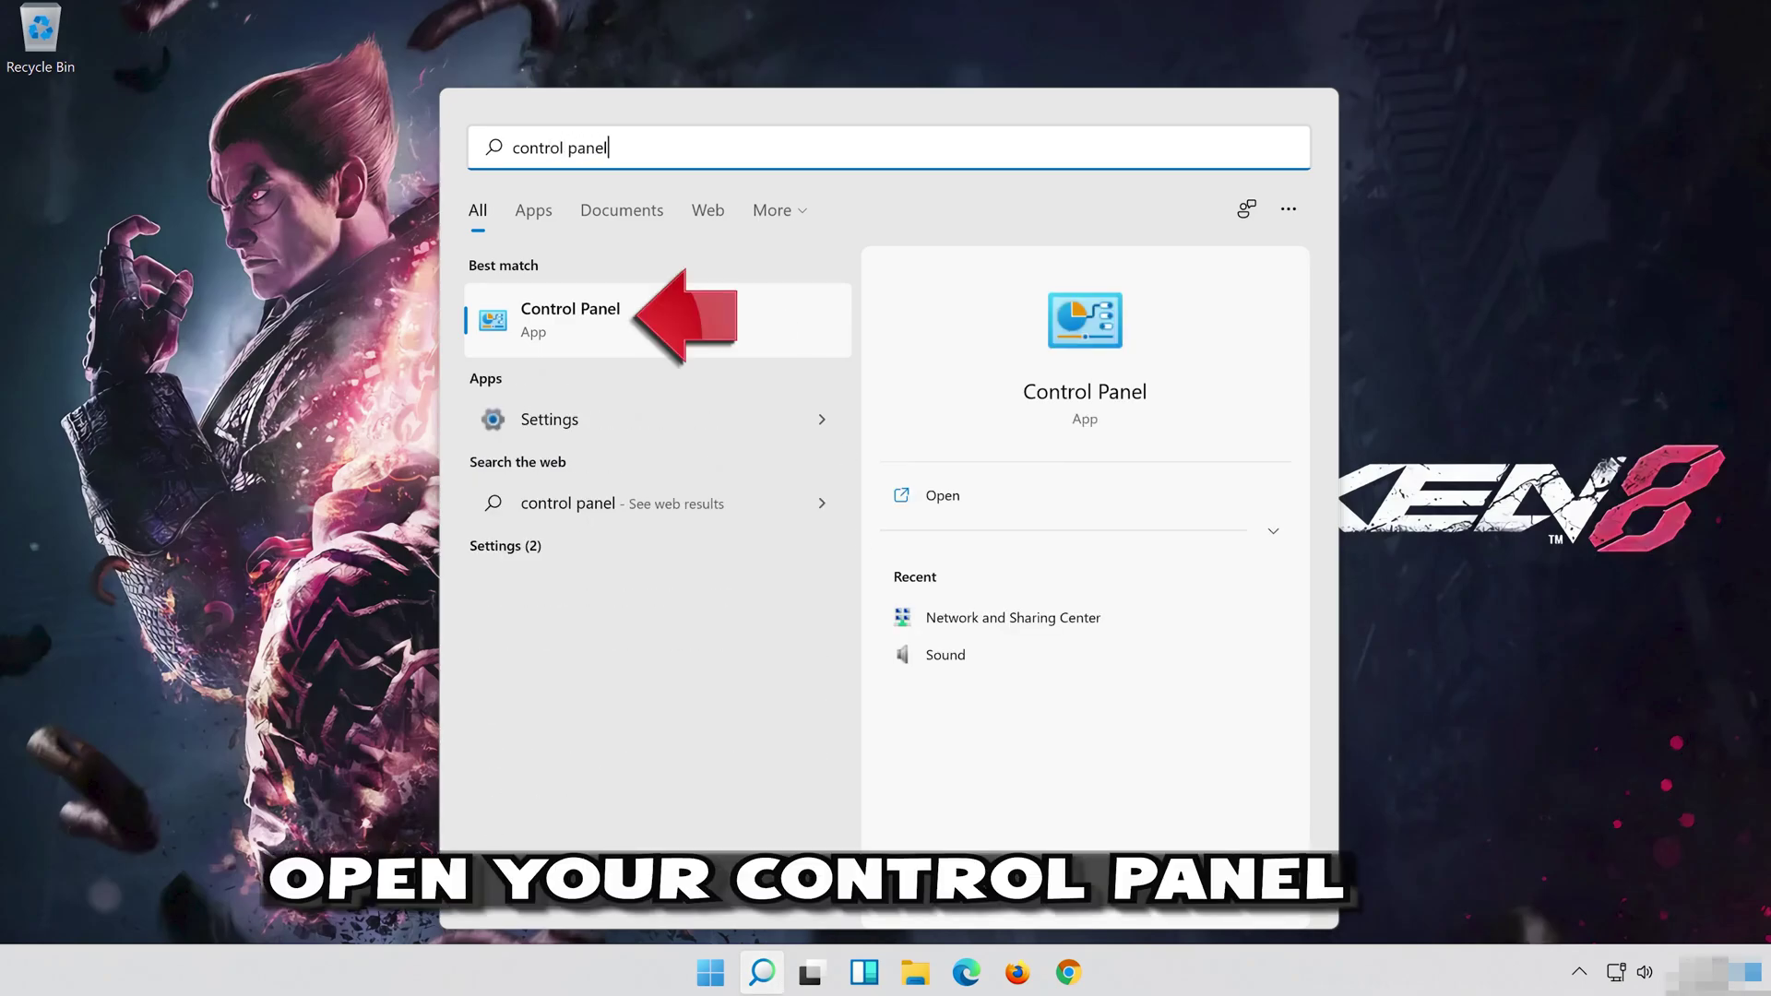
left_click(749, 320)
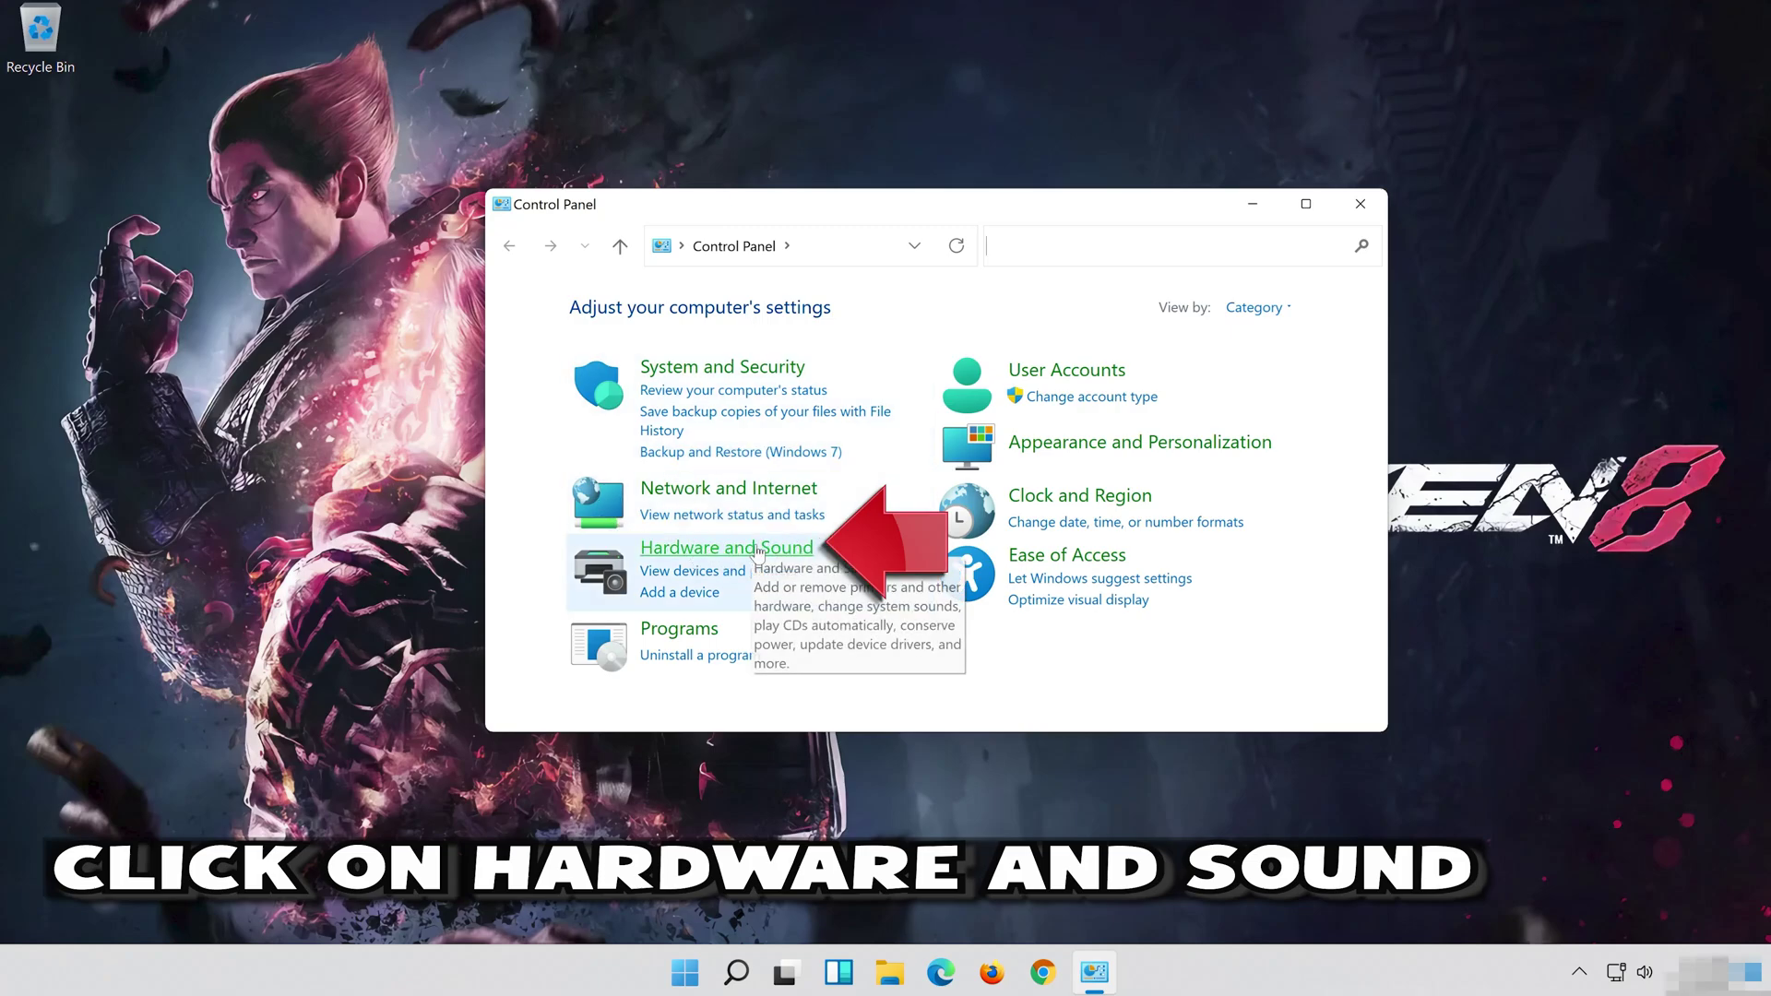
left_click(717, 549)
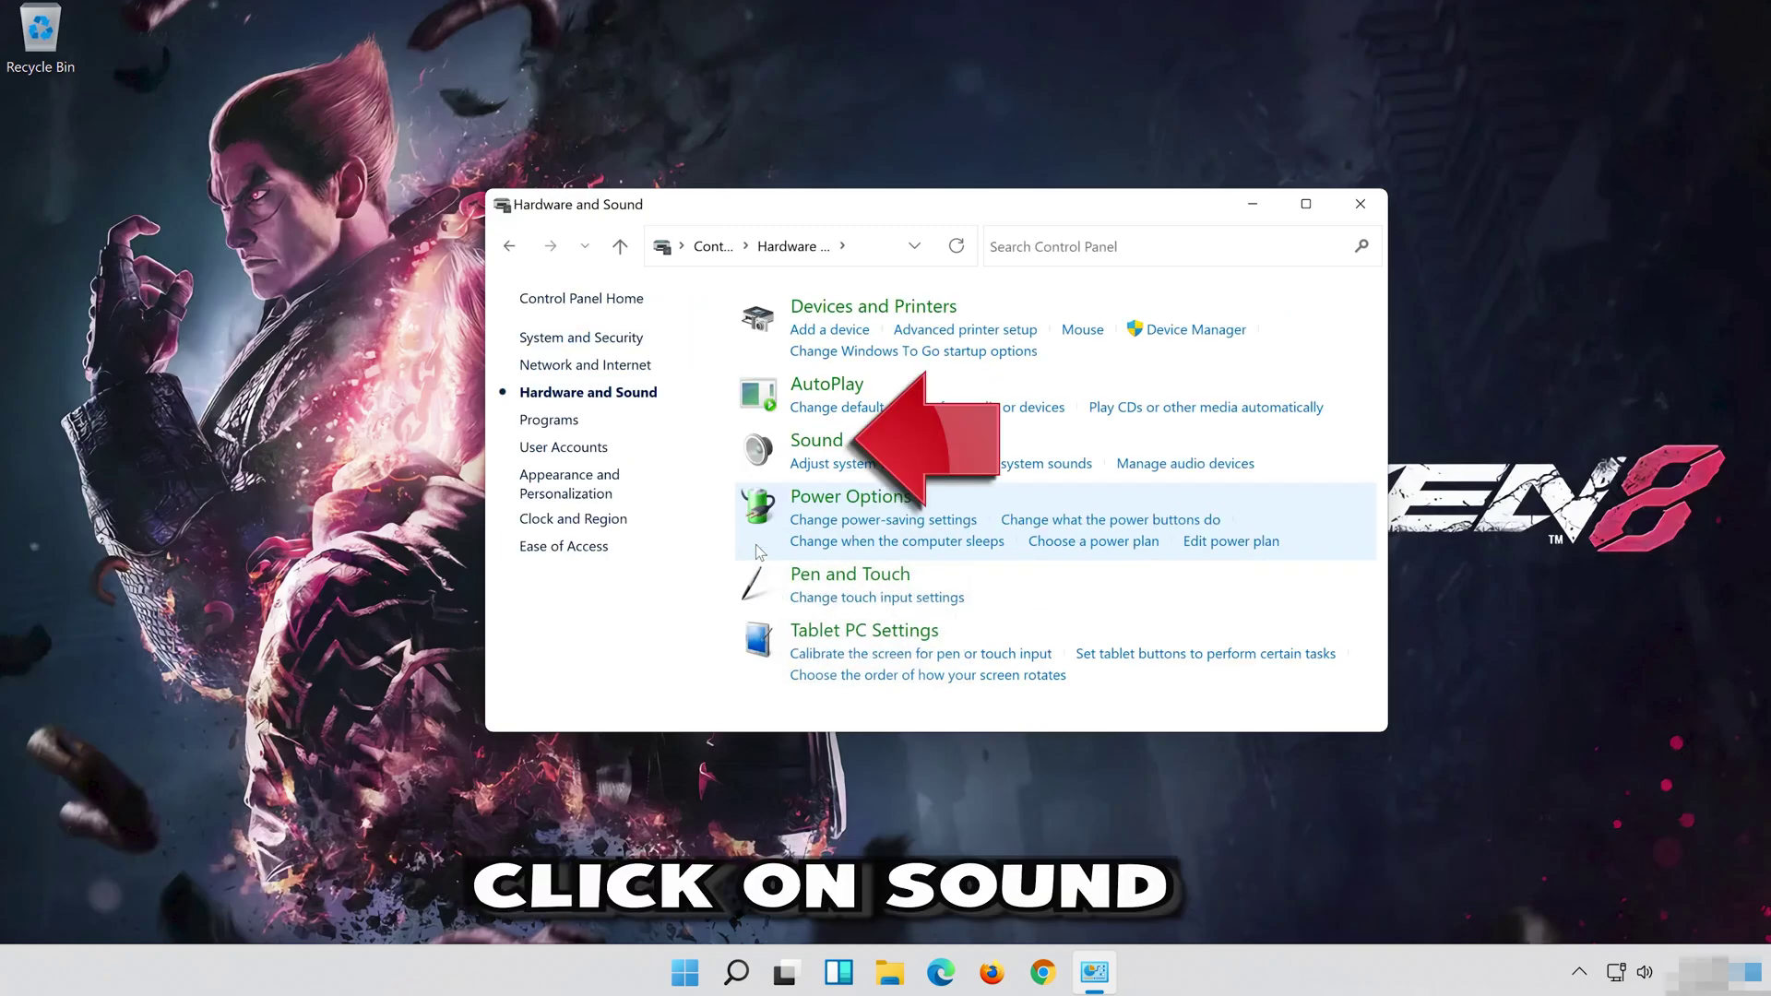
left_click(816, 443)
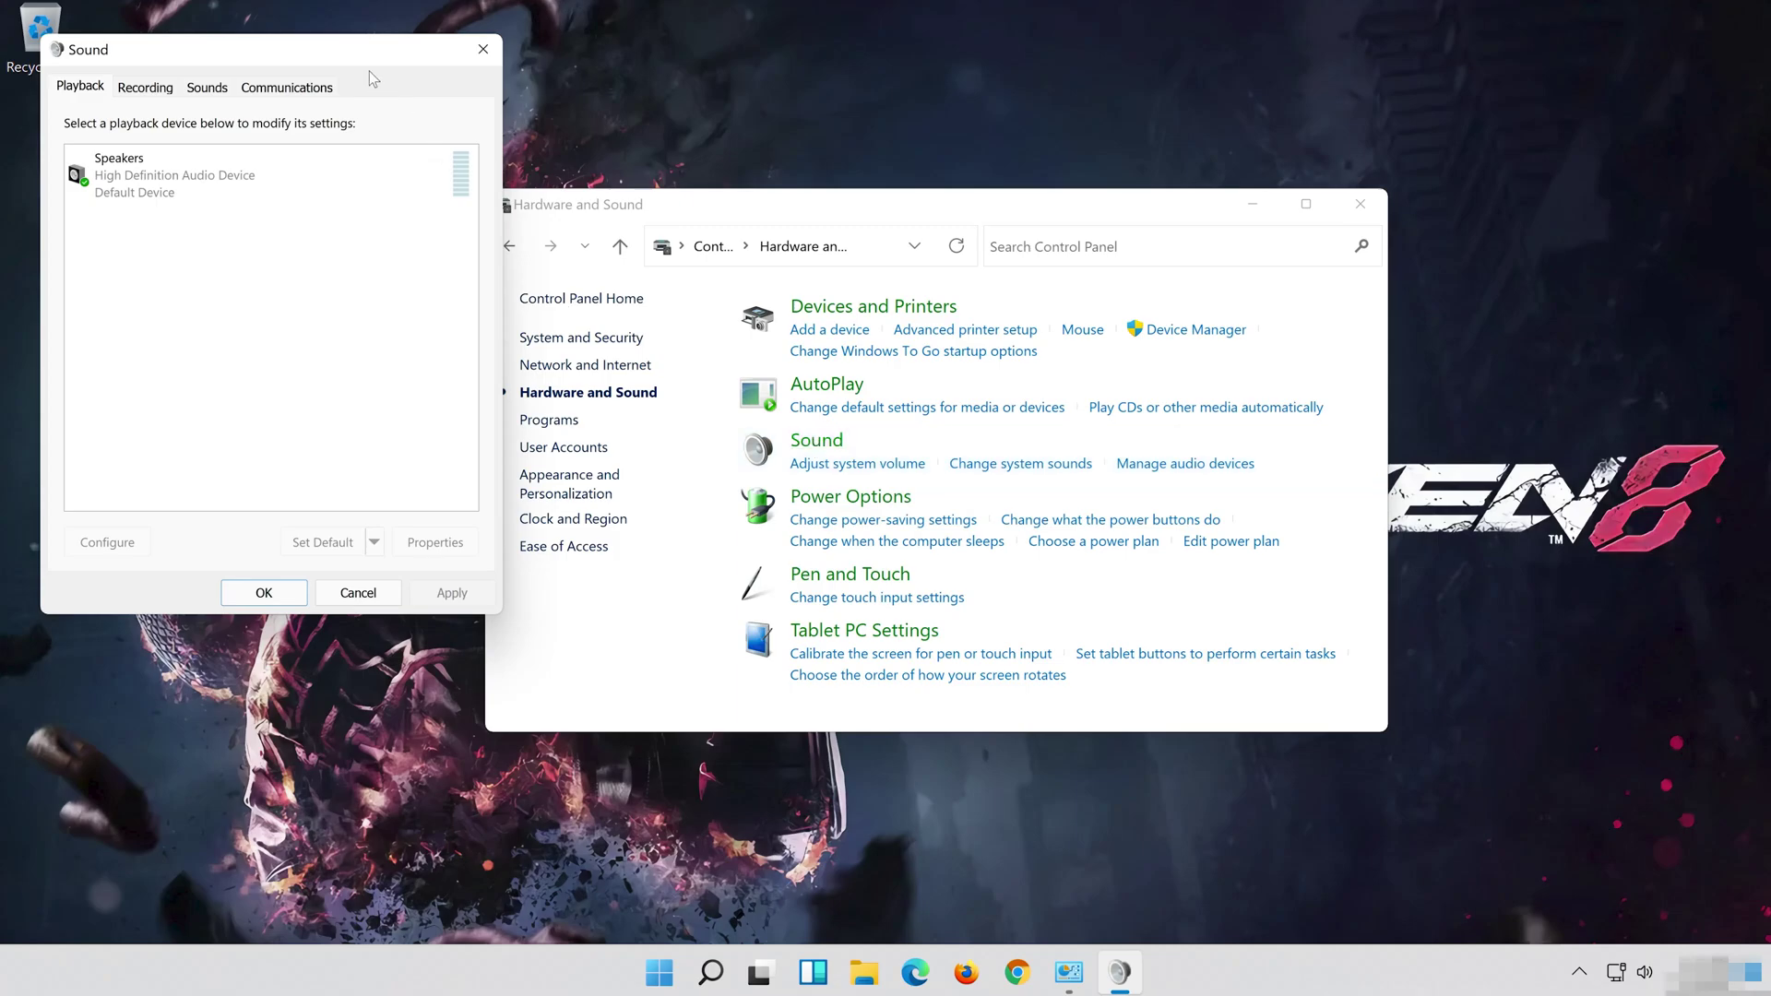
Step: Move the Sound dialog to the middle of the desktop and close the Hardware and Sound window behind it
left_click_drag(297, 67, 935, 198)
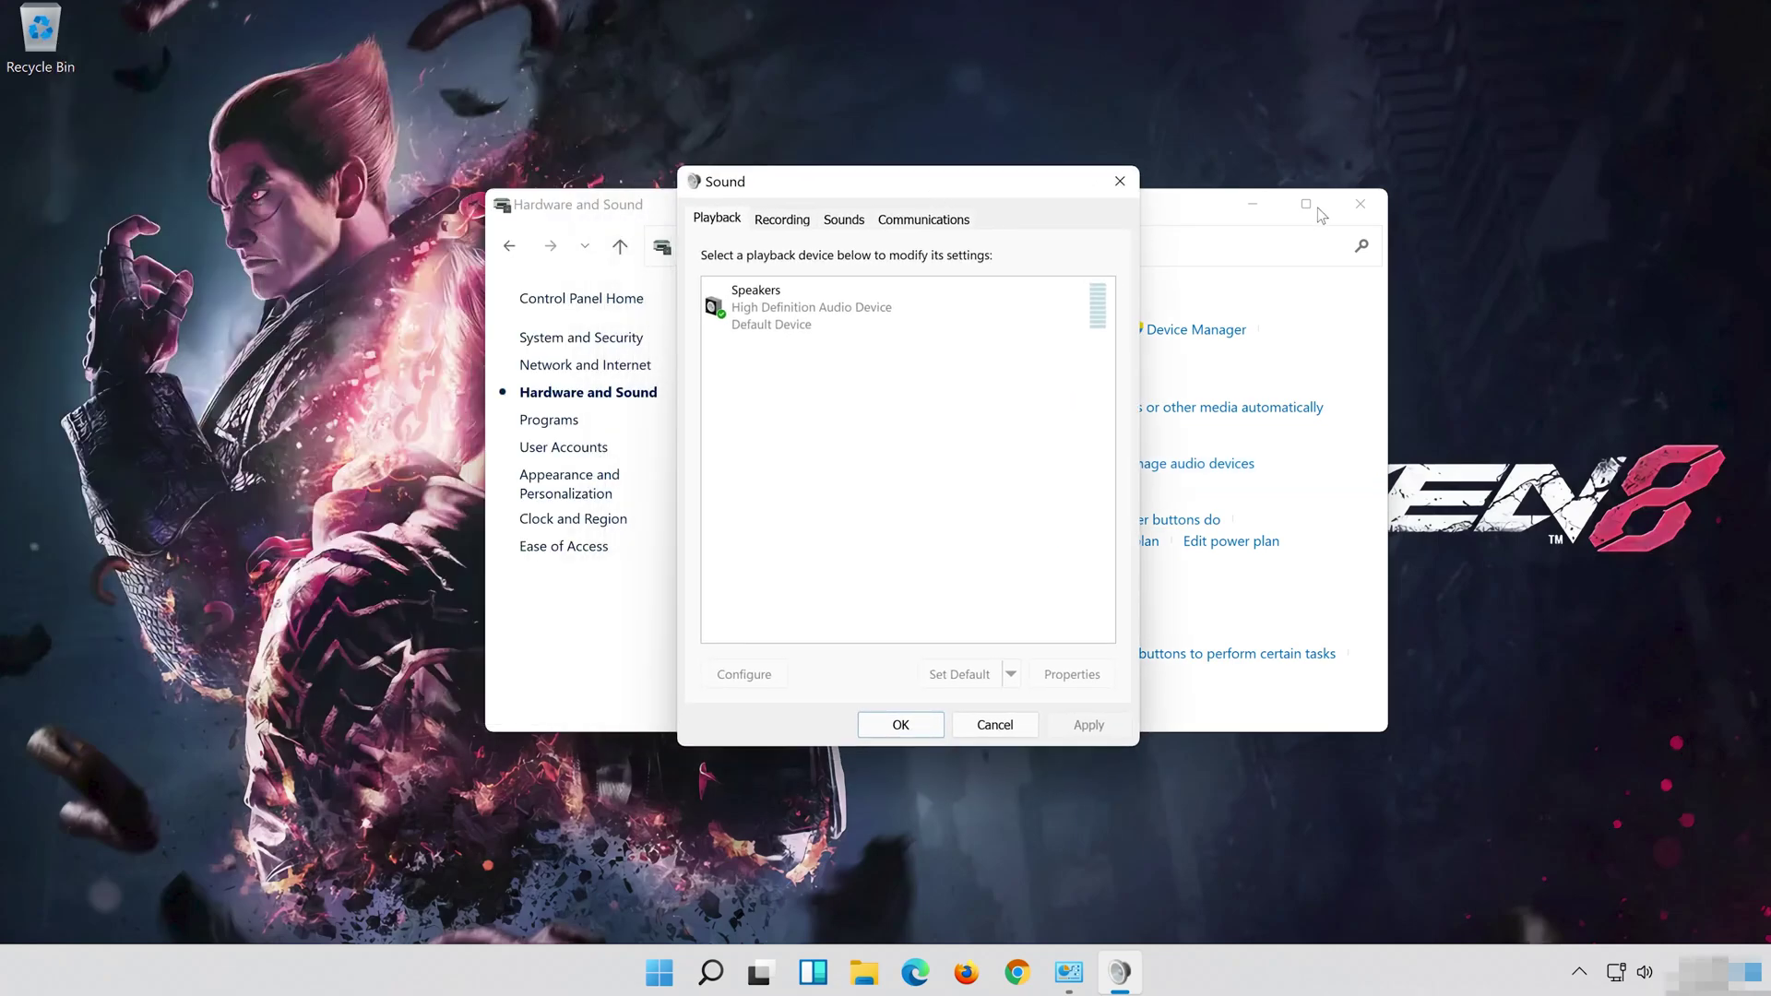
left_click(1369, 197)
left_click(1369, 197)
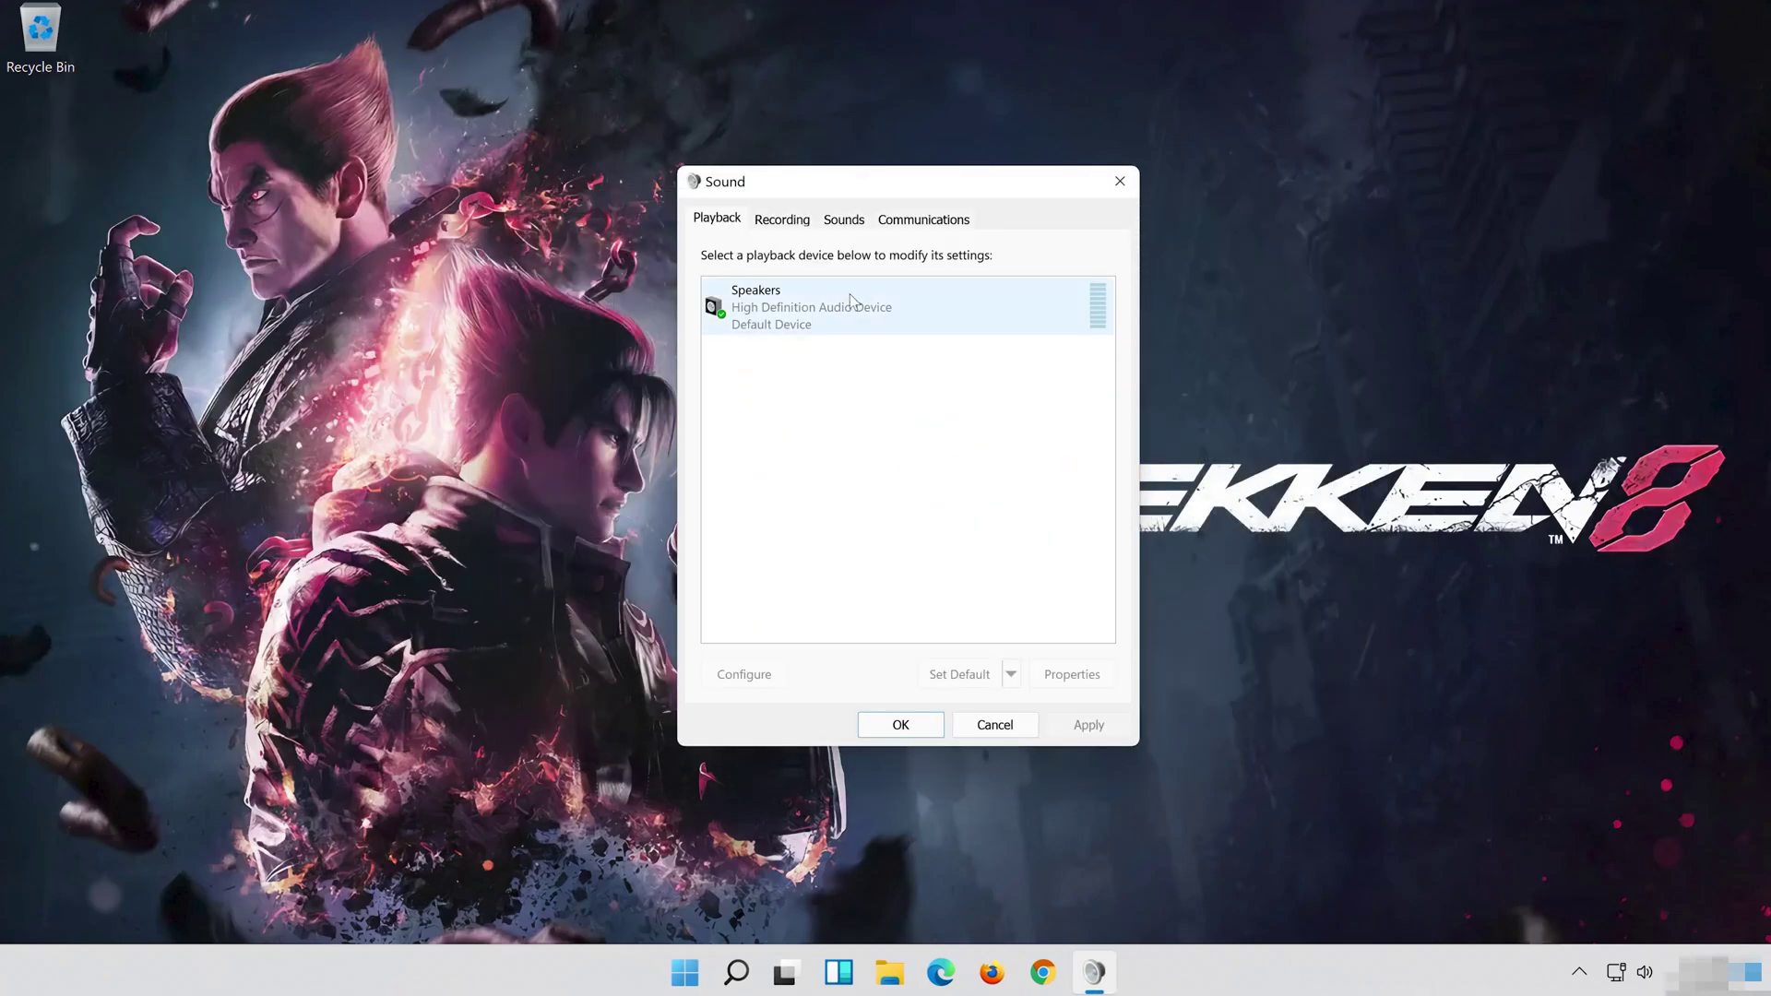
Step: Open the properties of the Speakers playback device and move the dialog over the Sound dialog
left_click(851, 301)
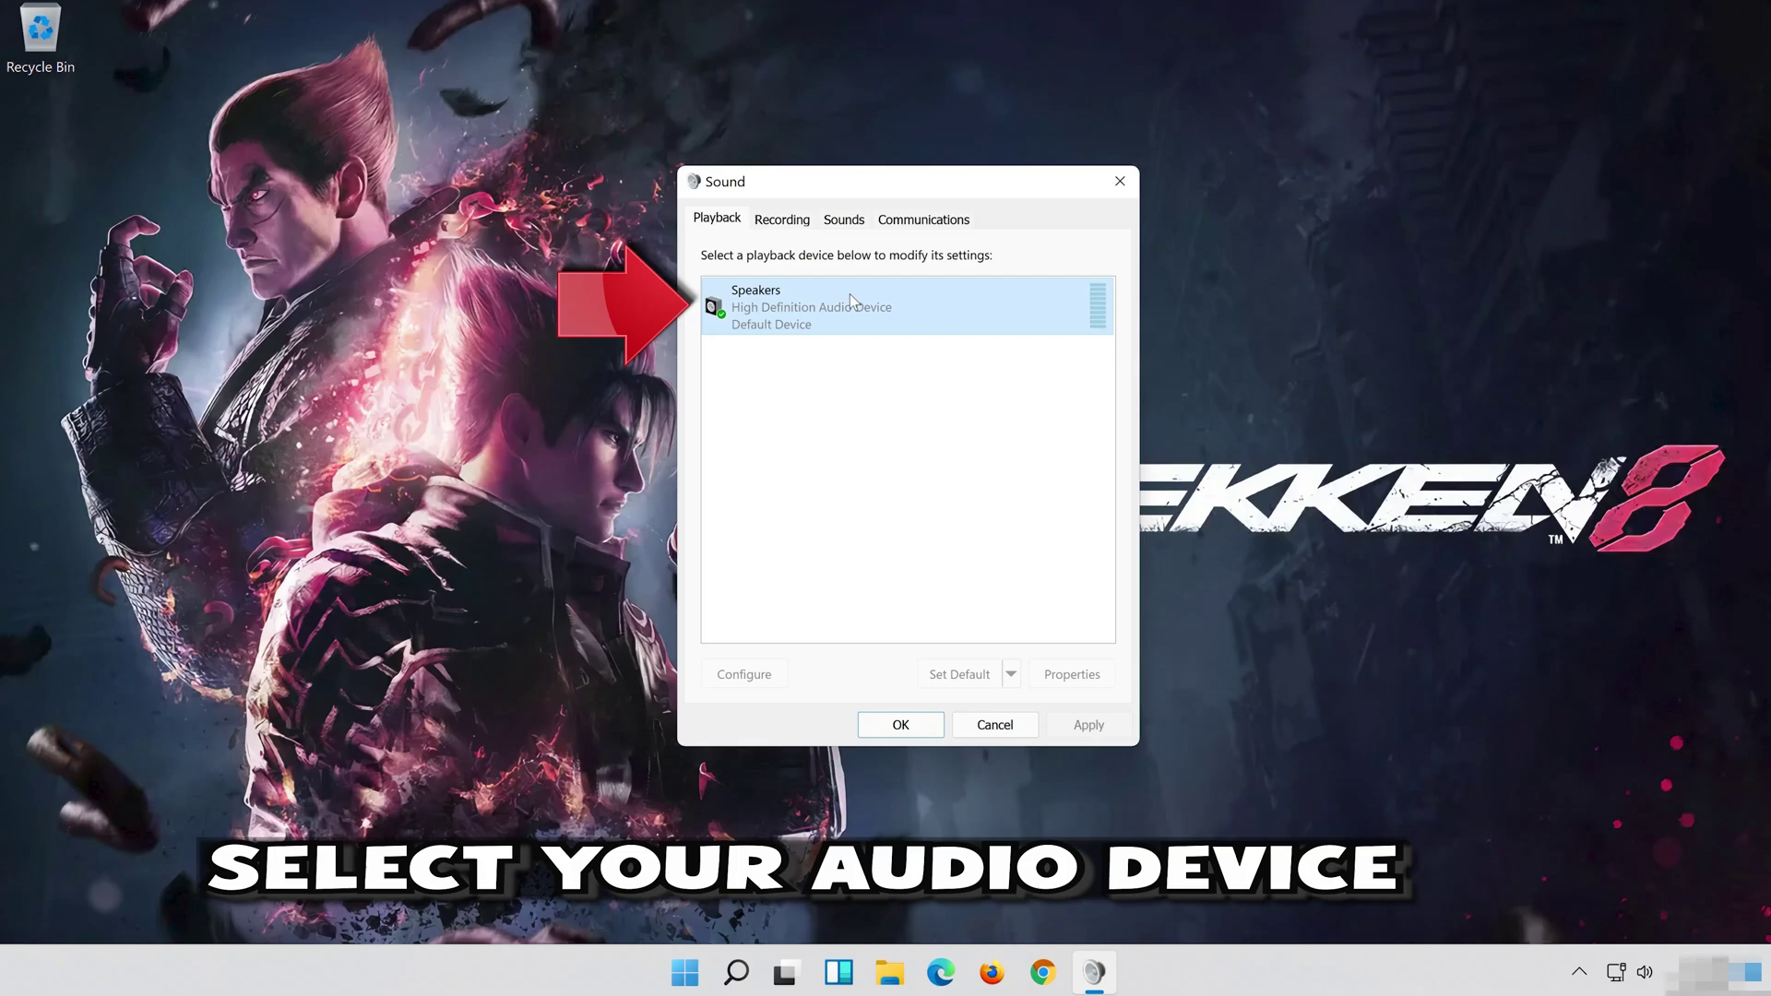
right_click(909, 291)
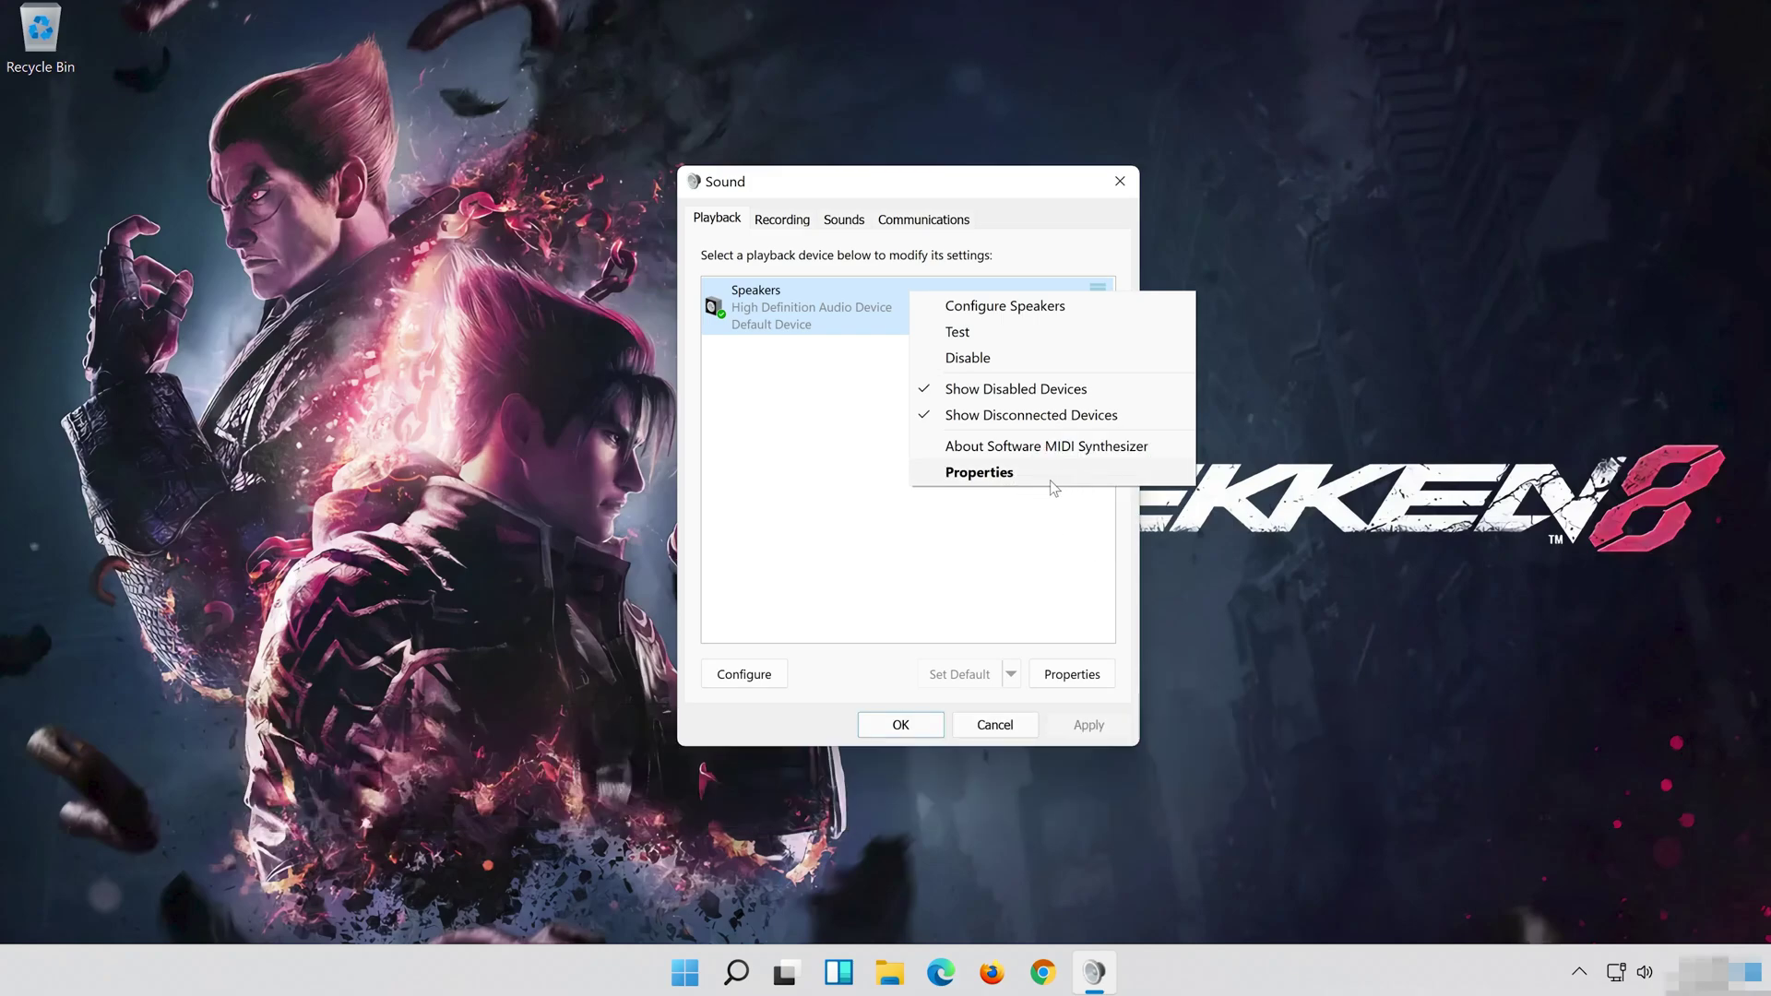
left_click(1050, 478)
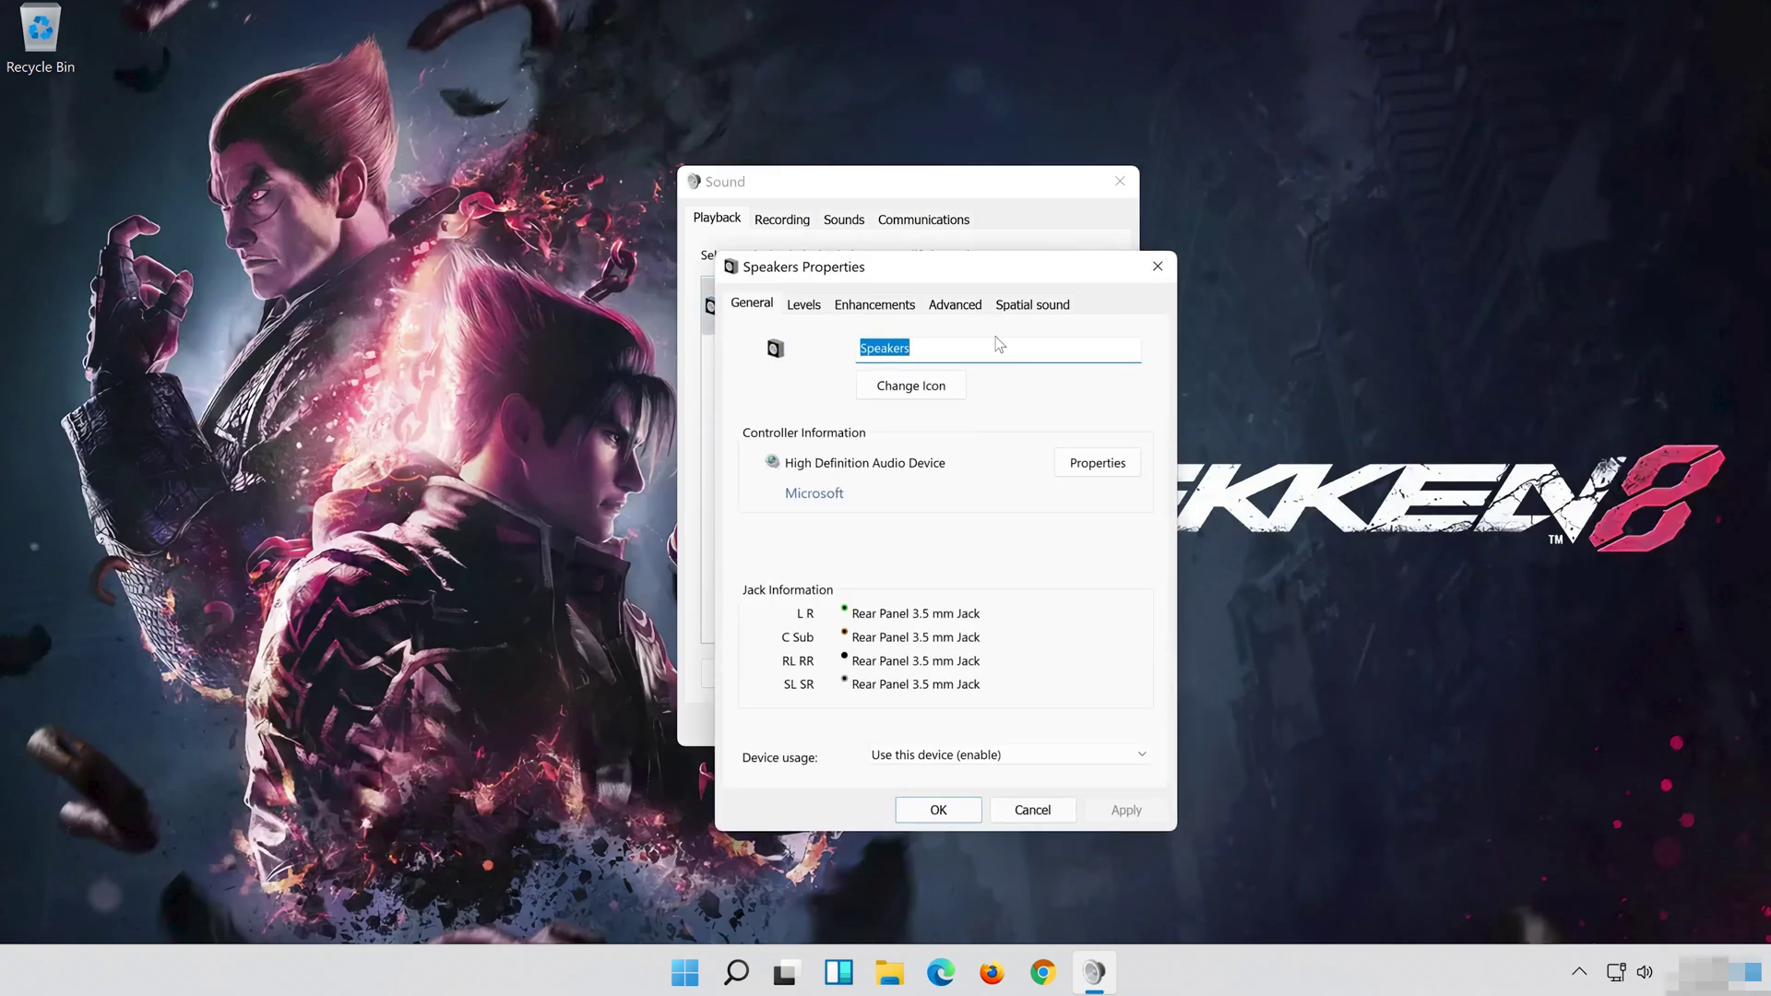
left_click_drag(978, 273, 941, 186)
Step: Disable all enhancements for the Speakers, apply the change, and close both sound dialogs with OK
left_click(873, 215)
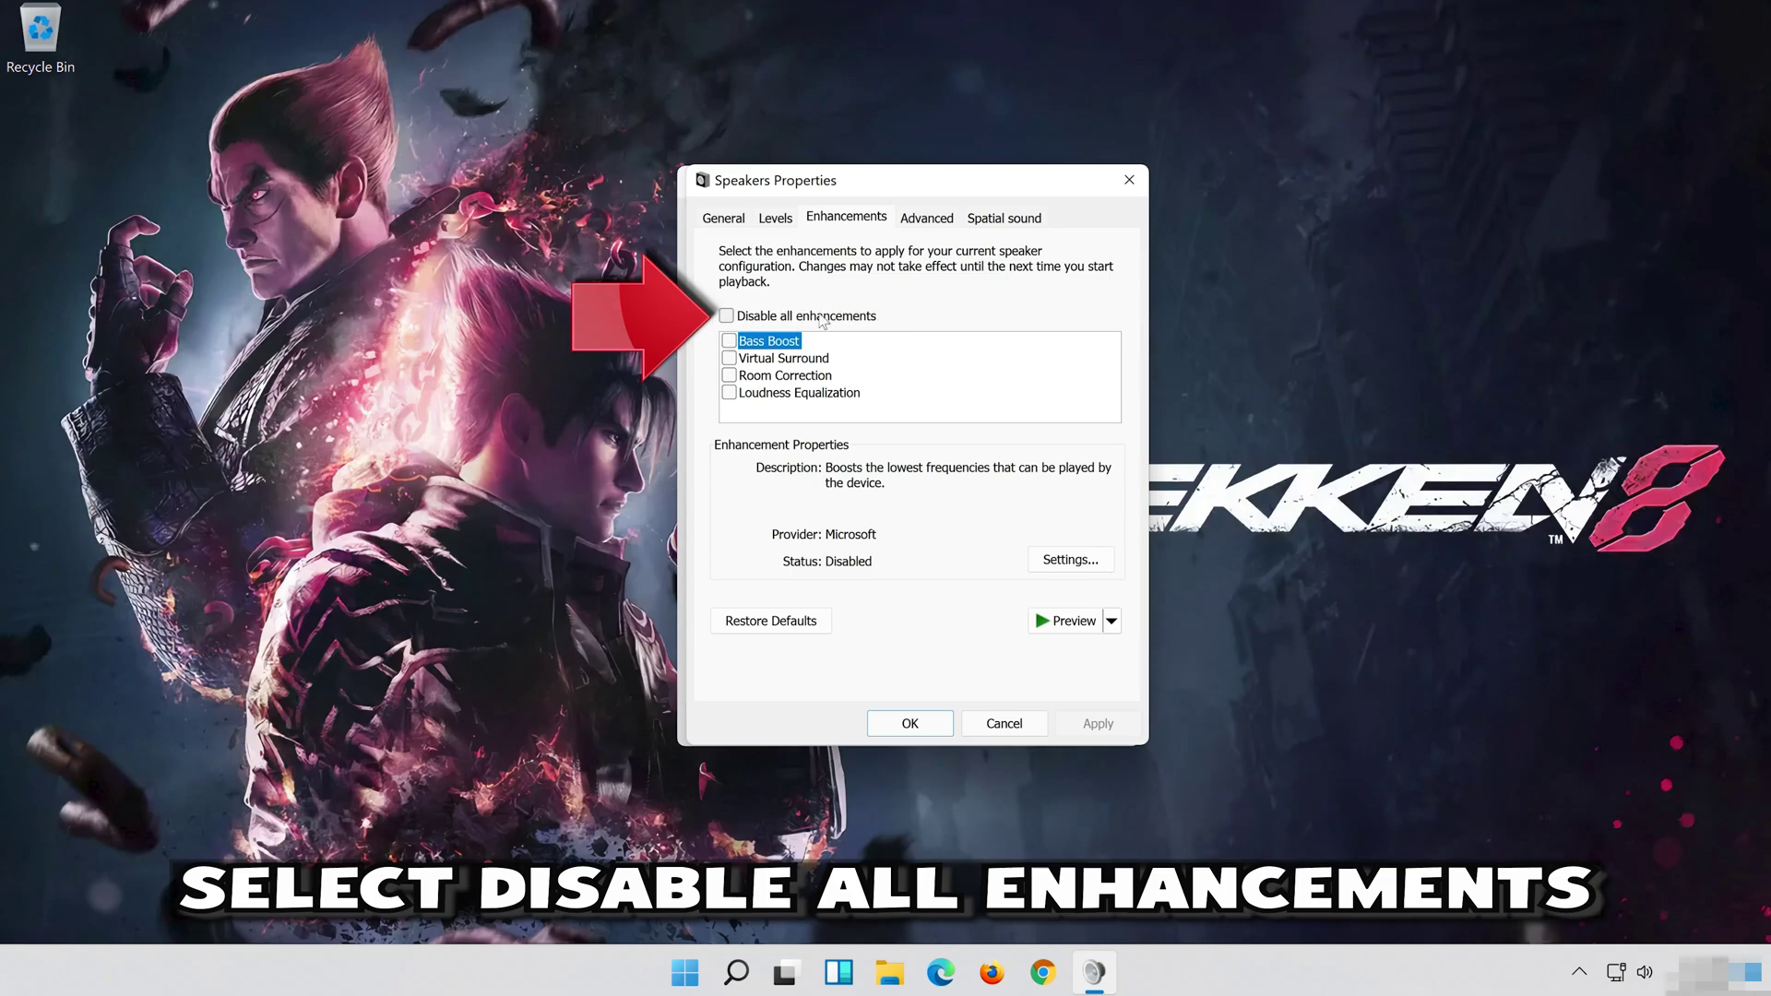
left_click(734, 316)
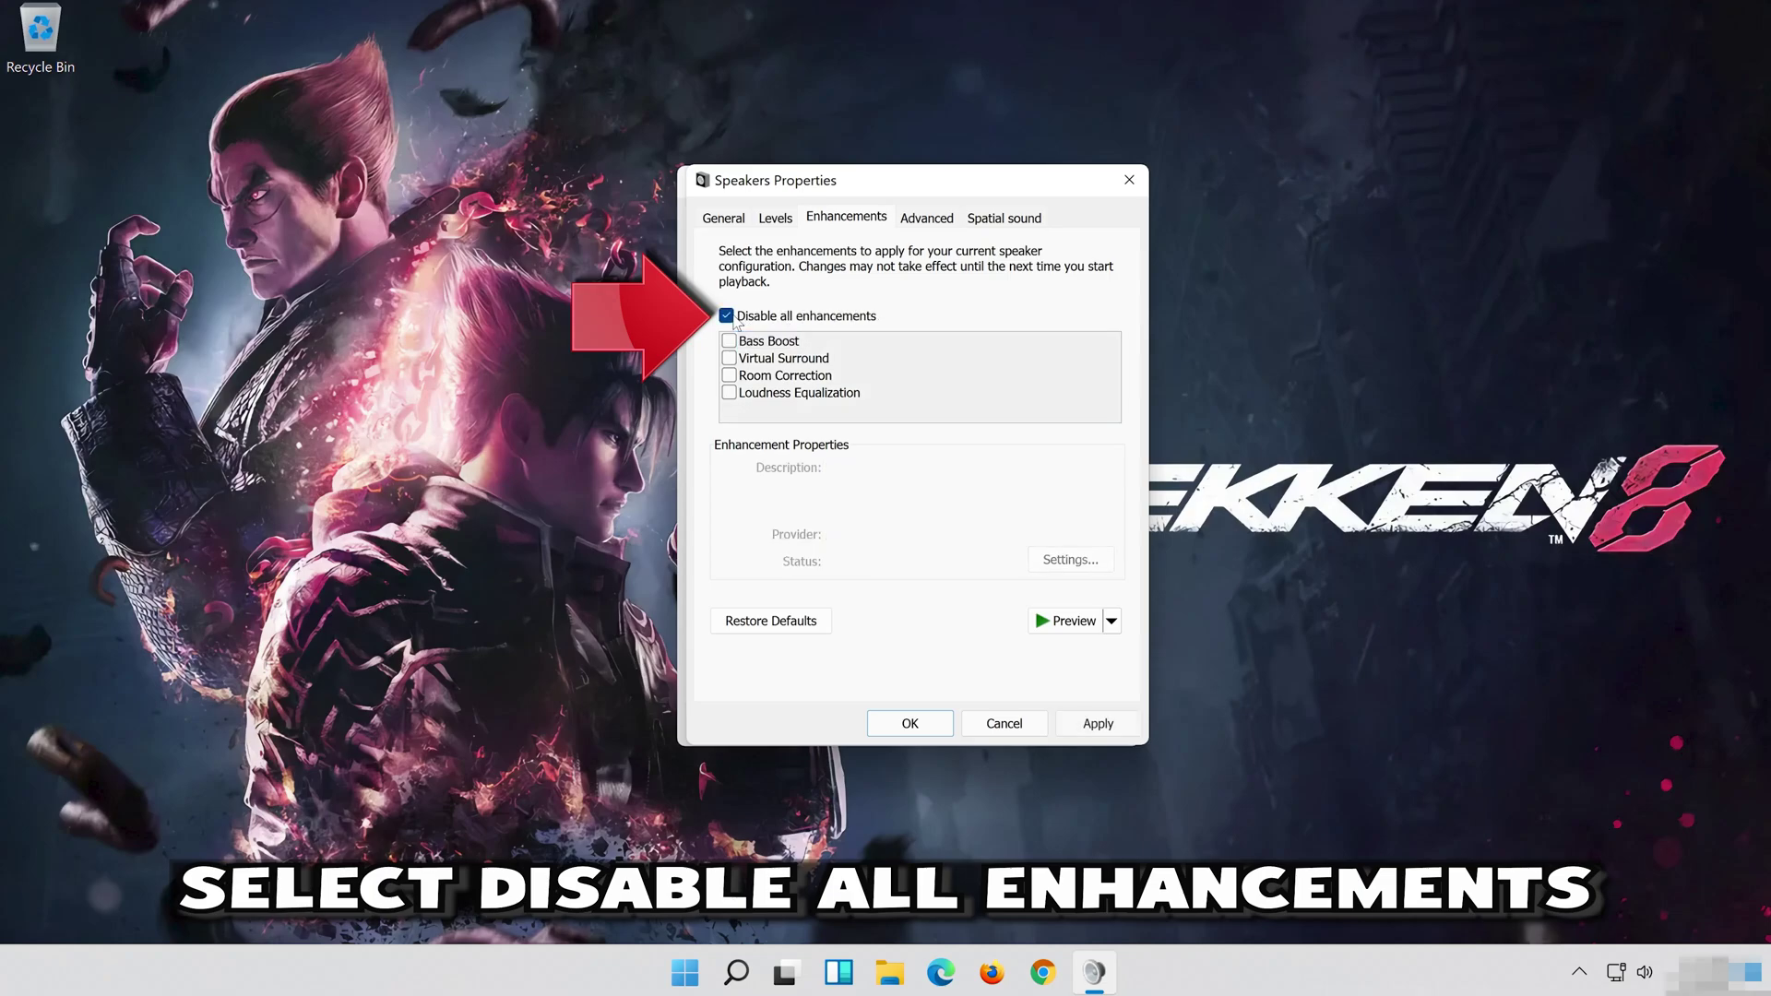
left_click(1111, 724)
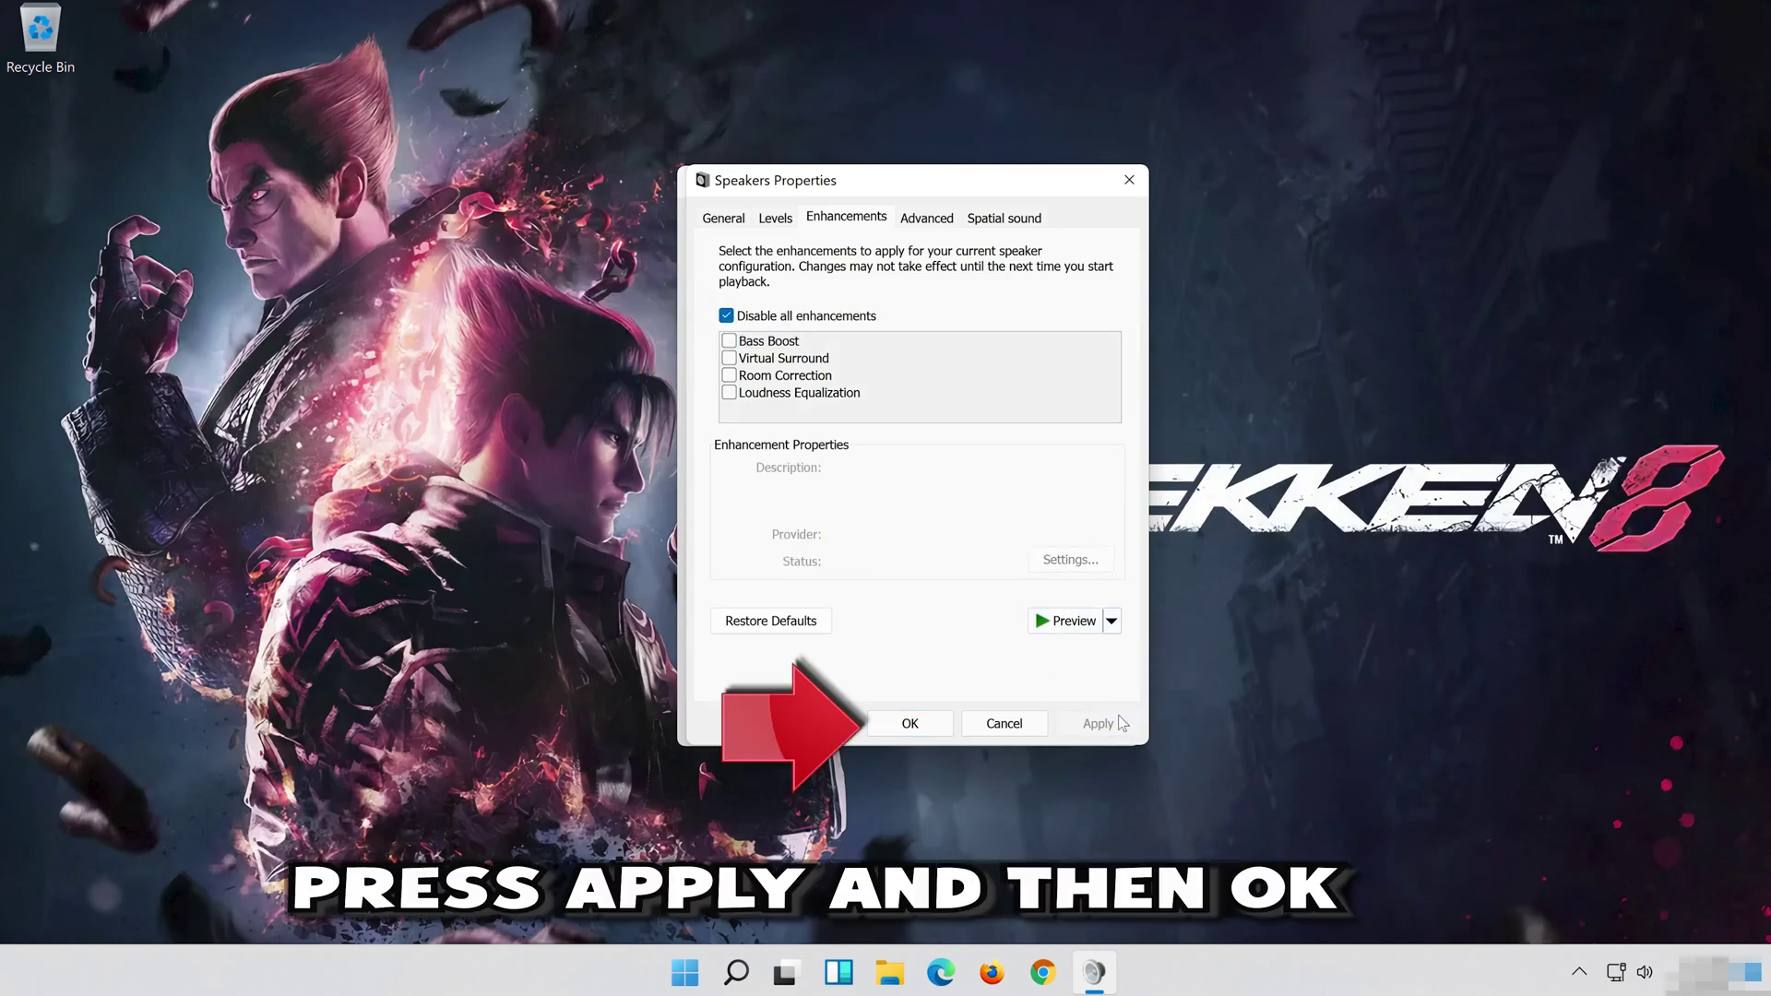
left_click(941, 724)
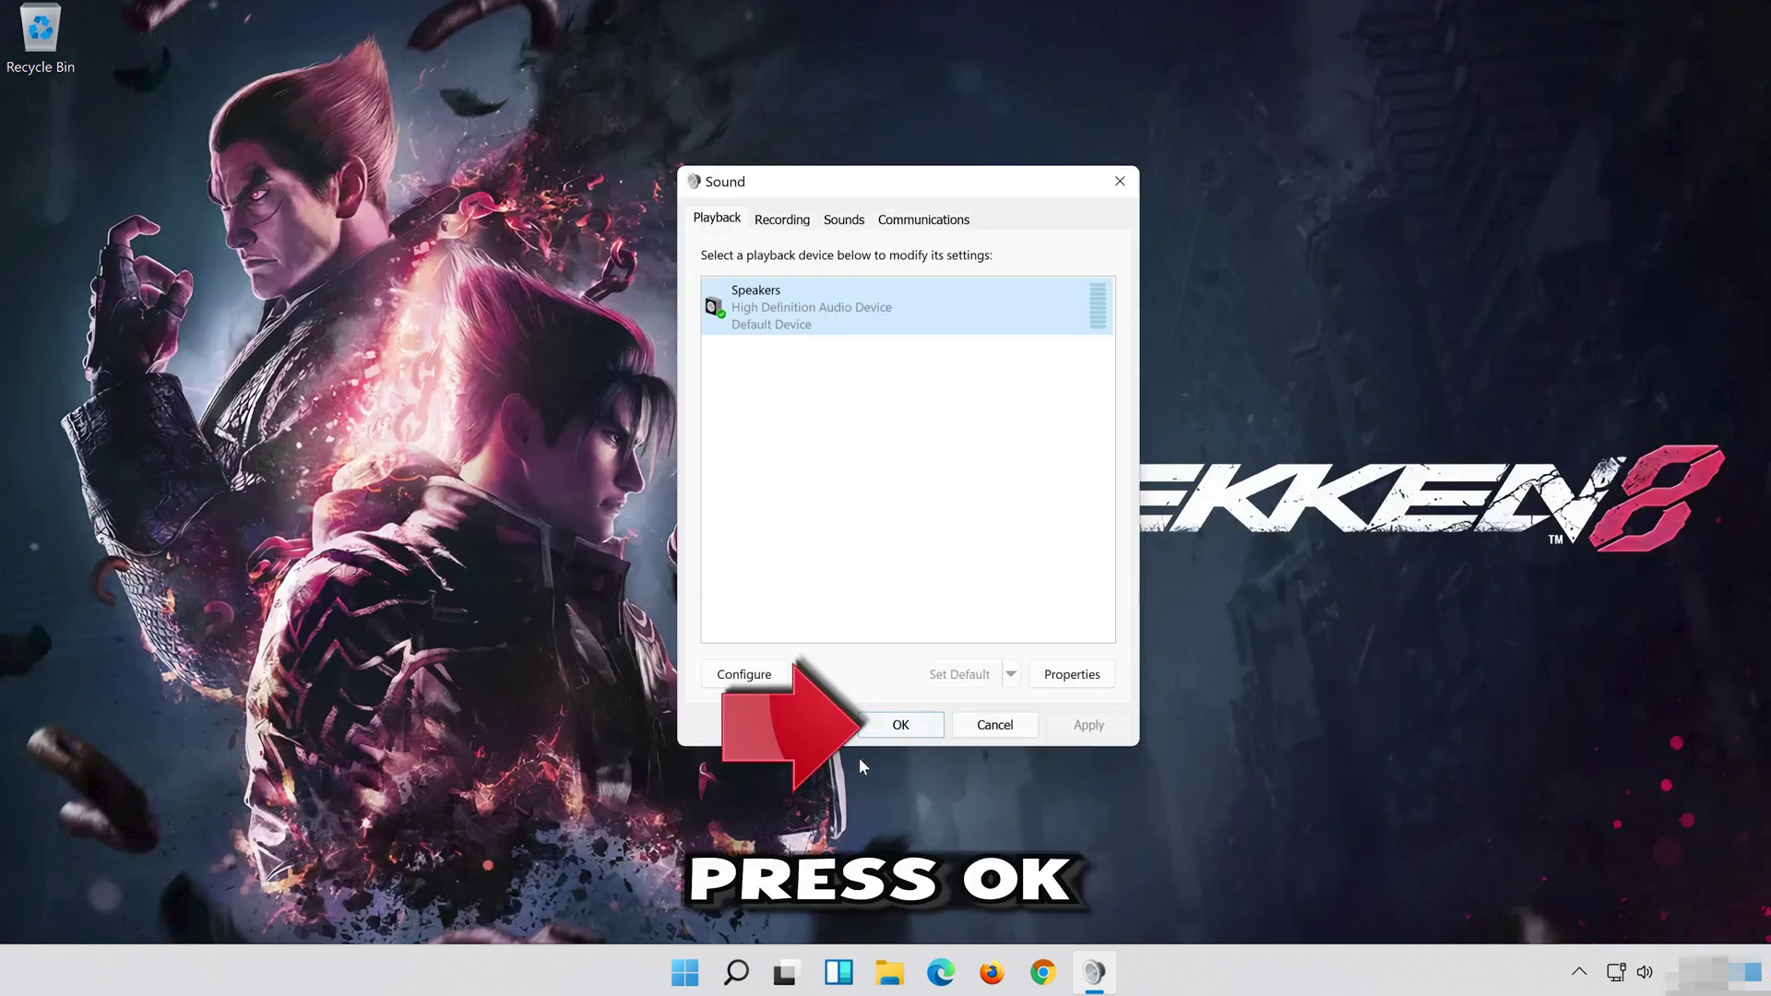
left_click(901, 724)
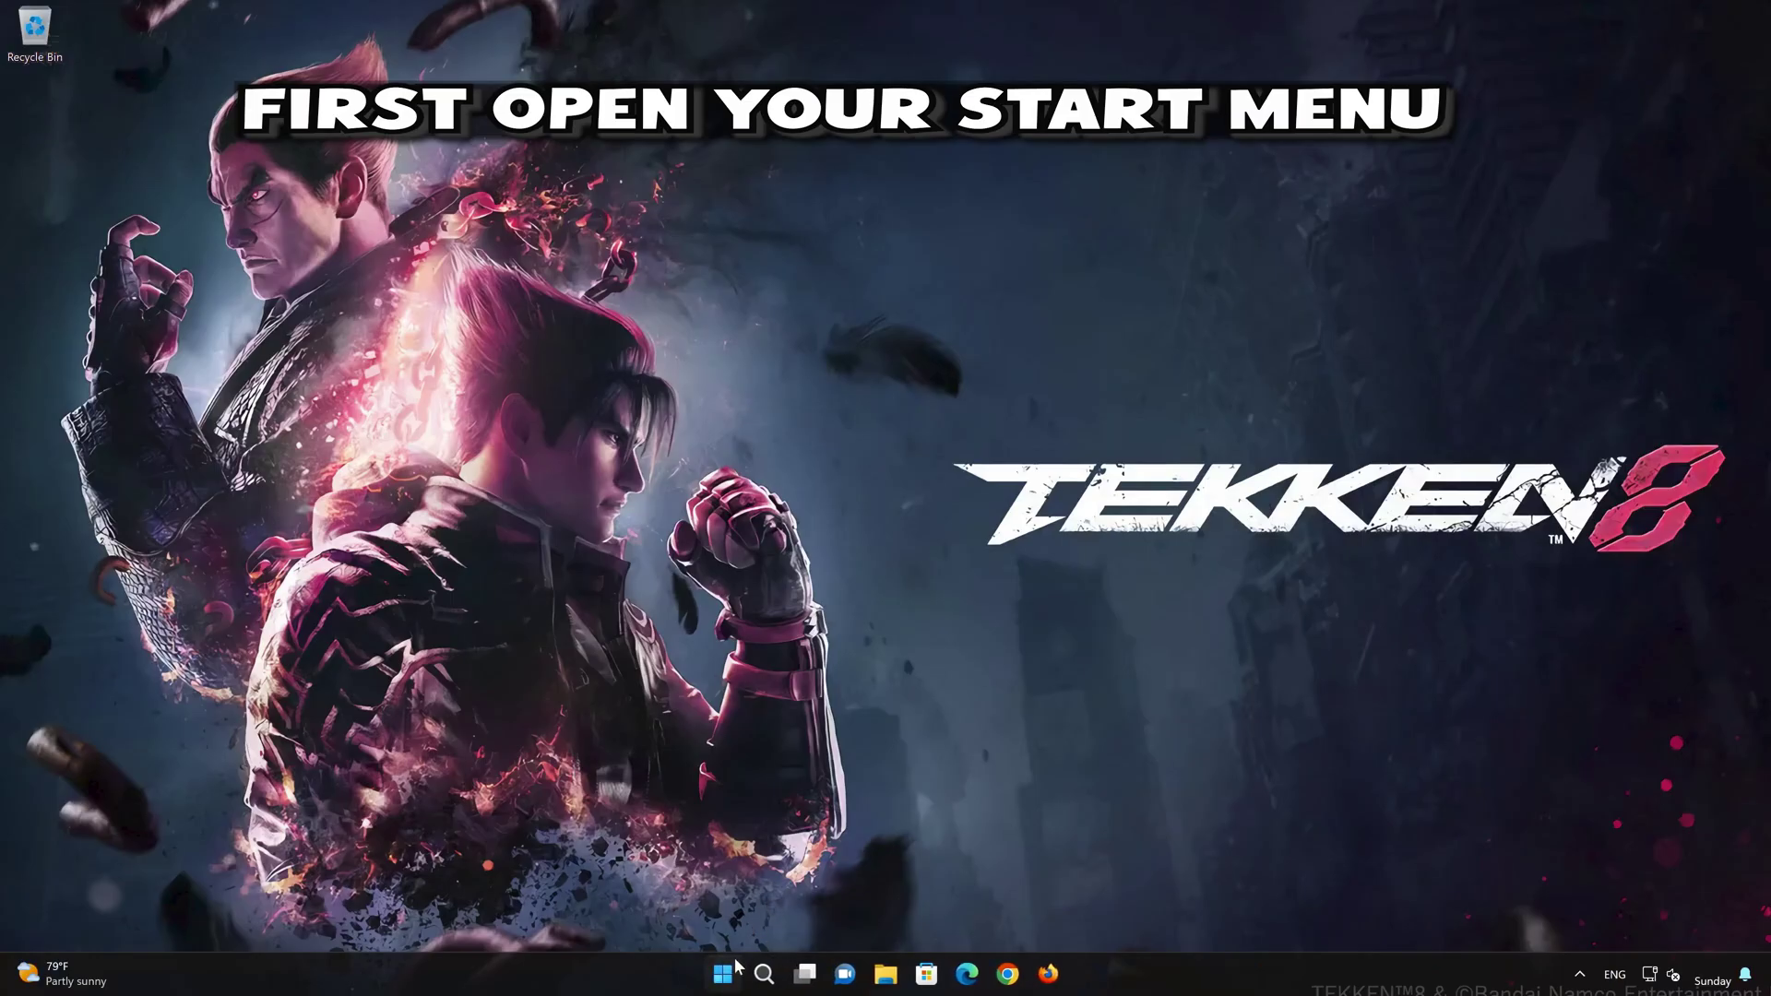
Step: Open Windows Settings and go to the Other troubleshooters page in the System Troubleshoot settings
left_click(735, 966)
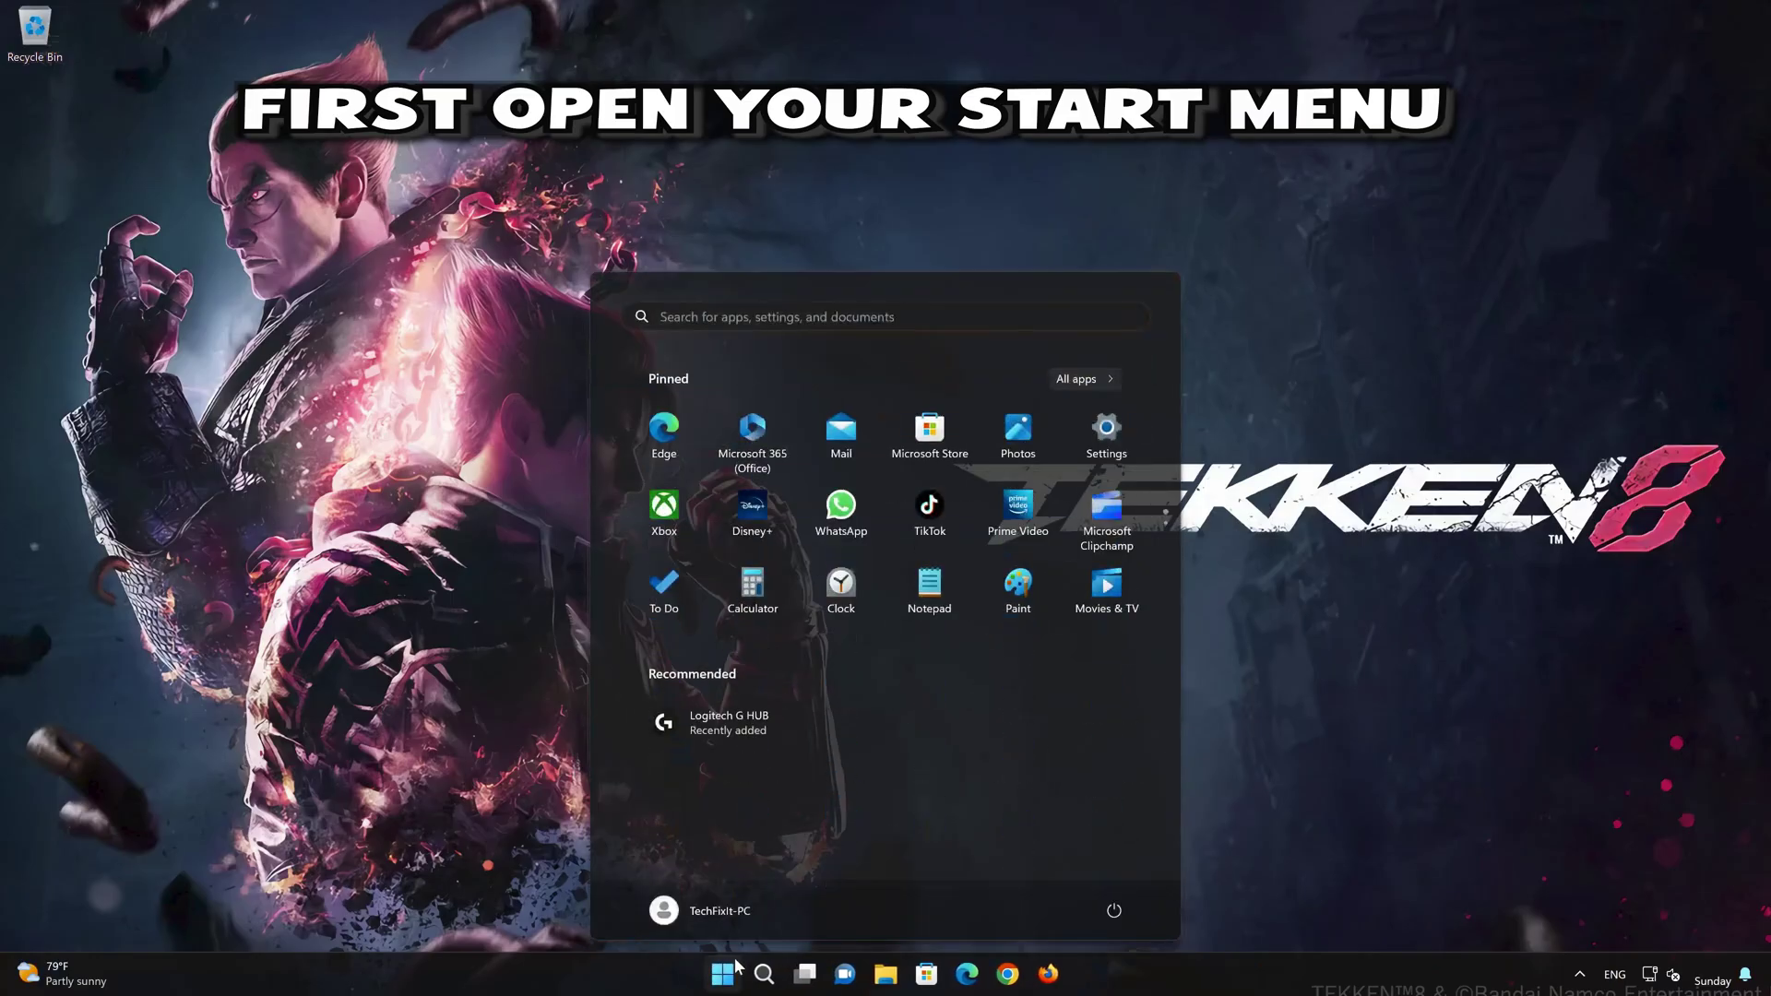
left_click(1108, 434)
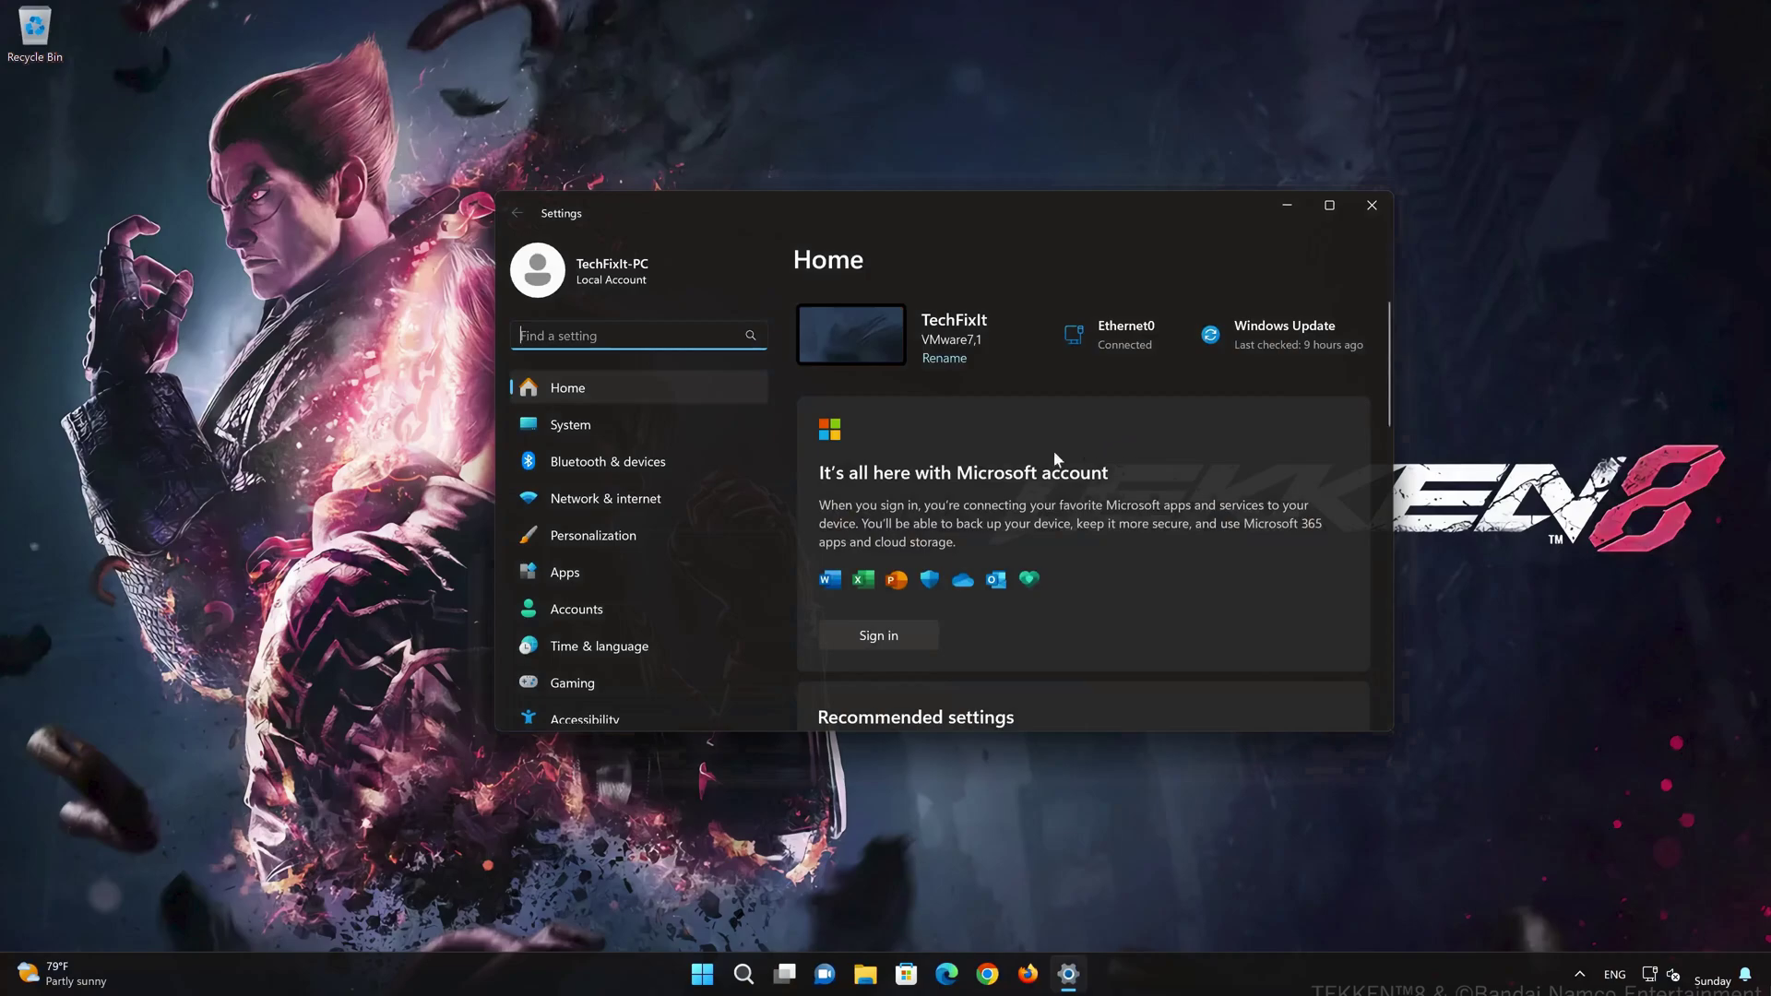
left_click(630, 426)
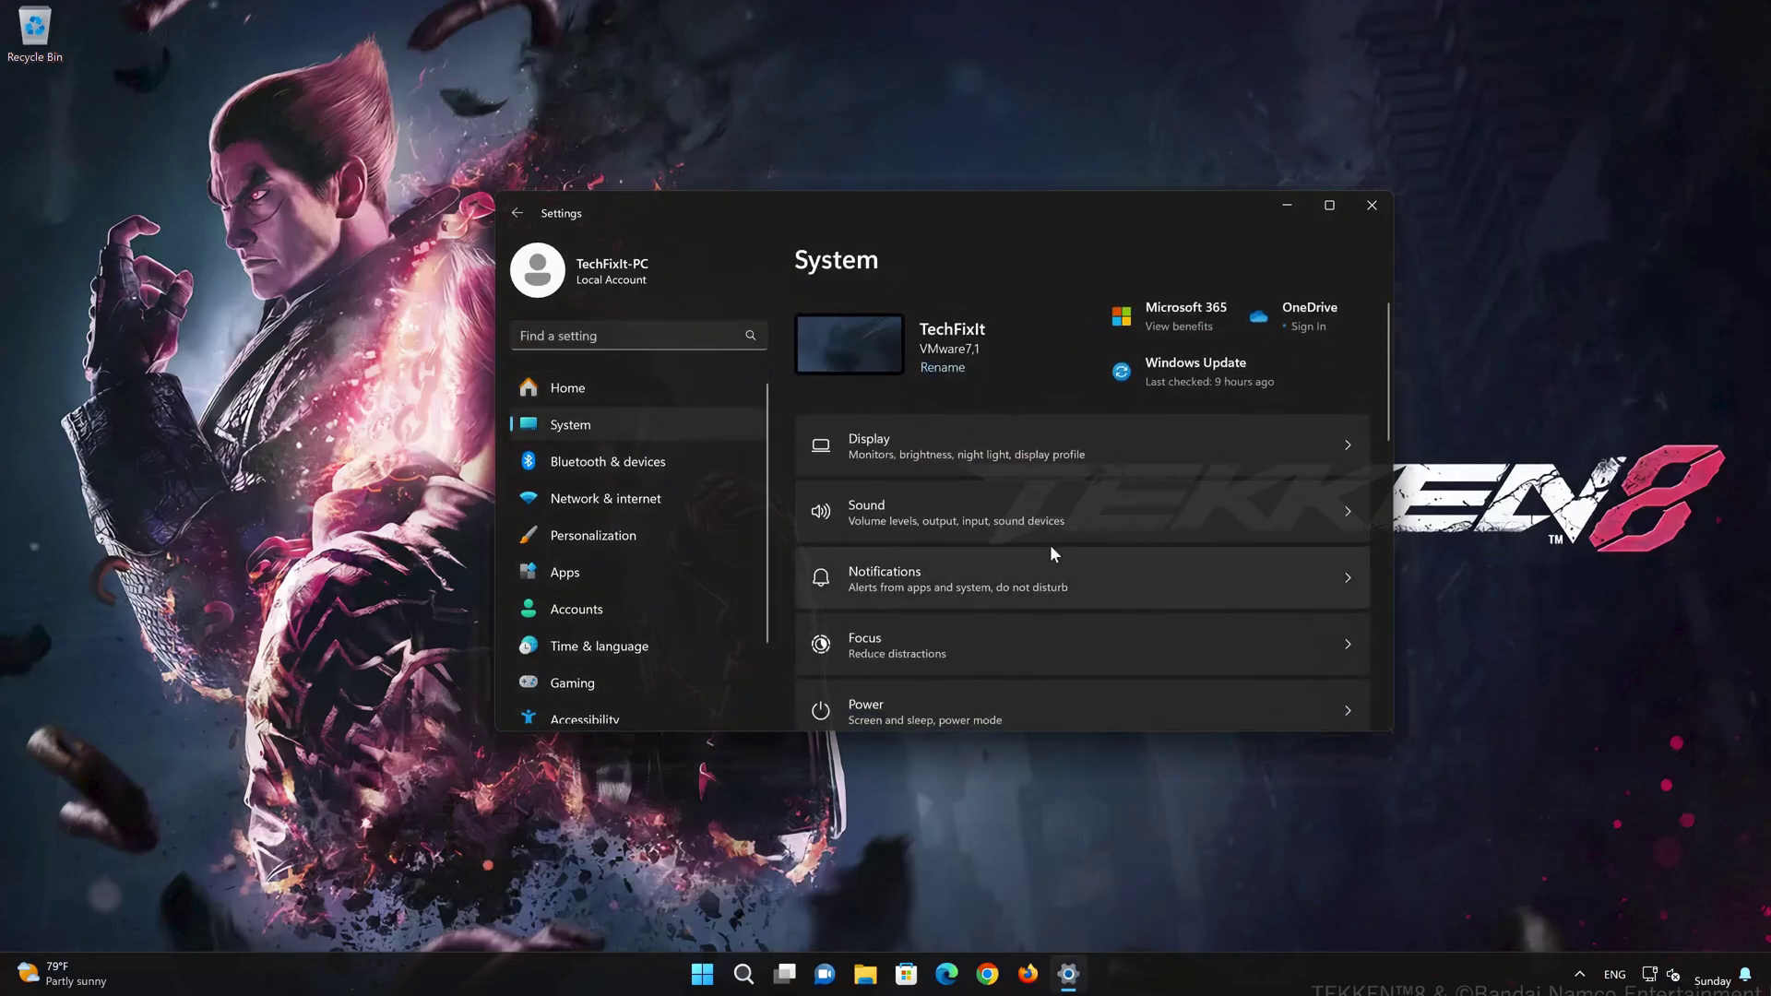
scroll(1050, 544, "down", 6)
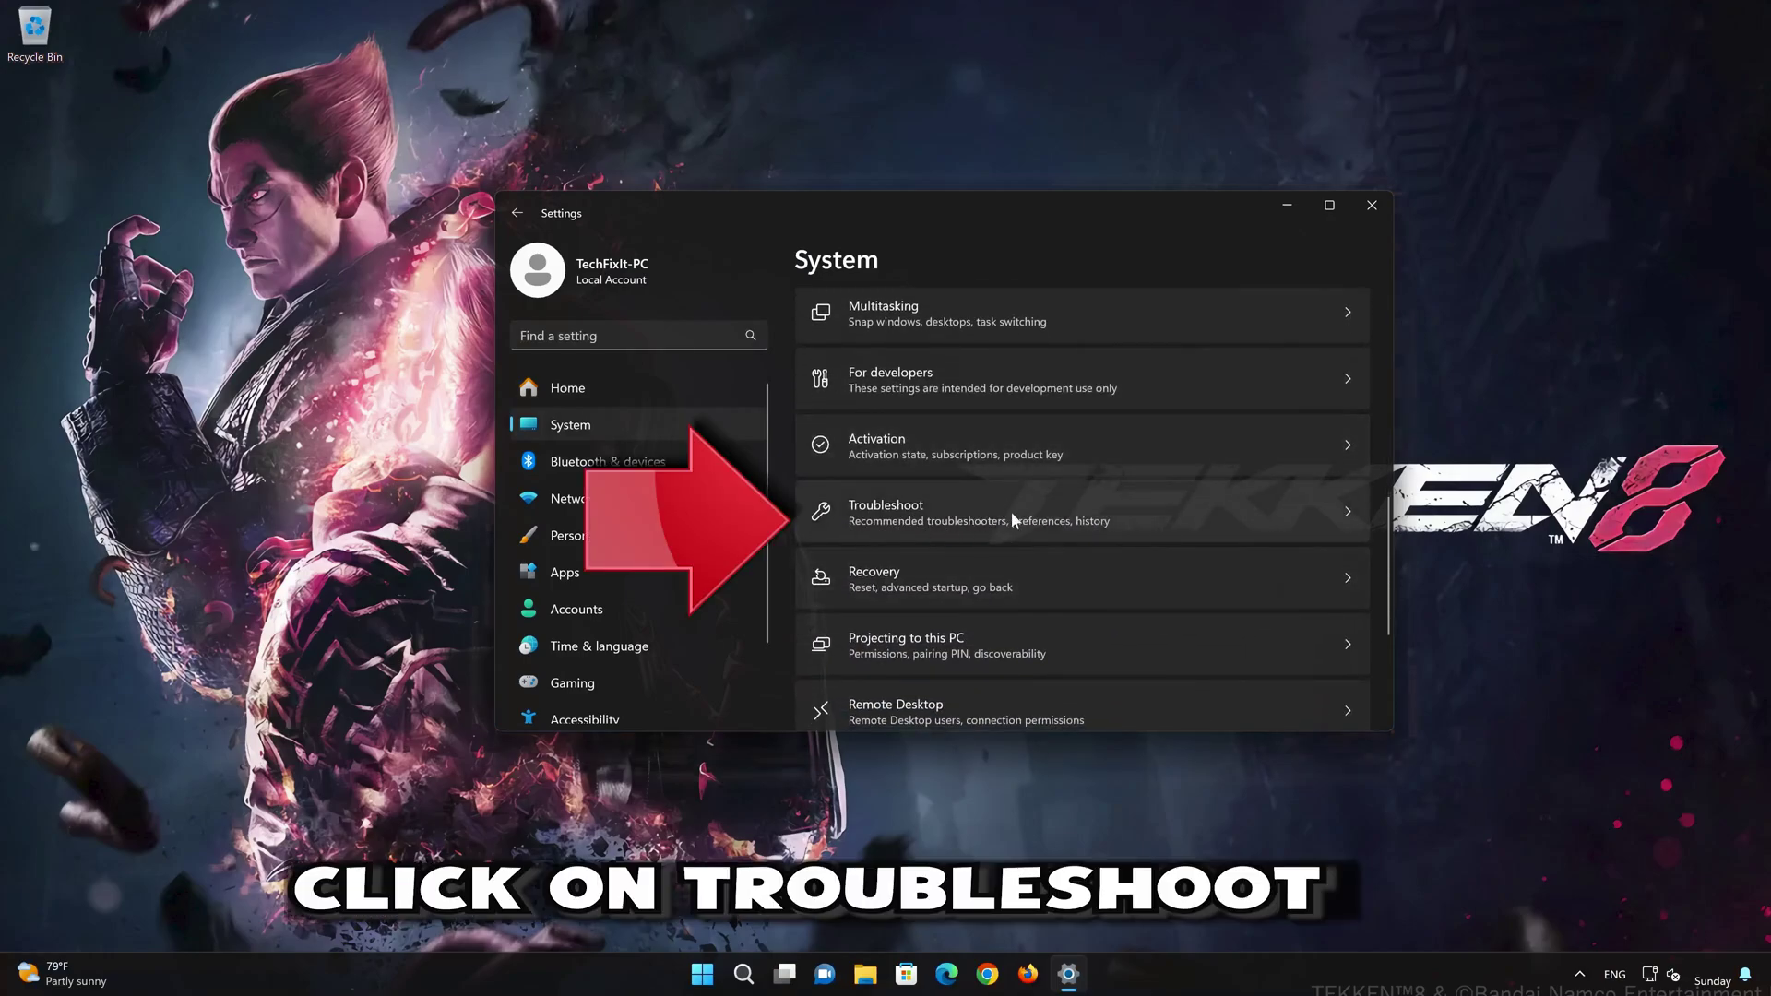
scroll(1012, 514, "down", 1)
left_click(972, 458)
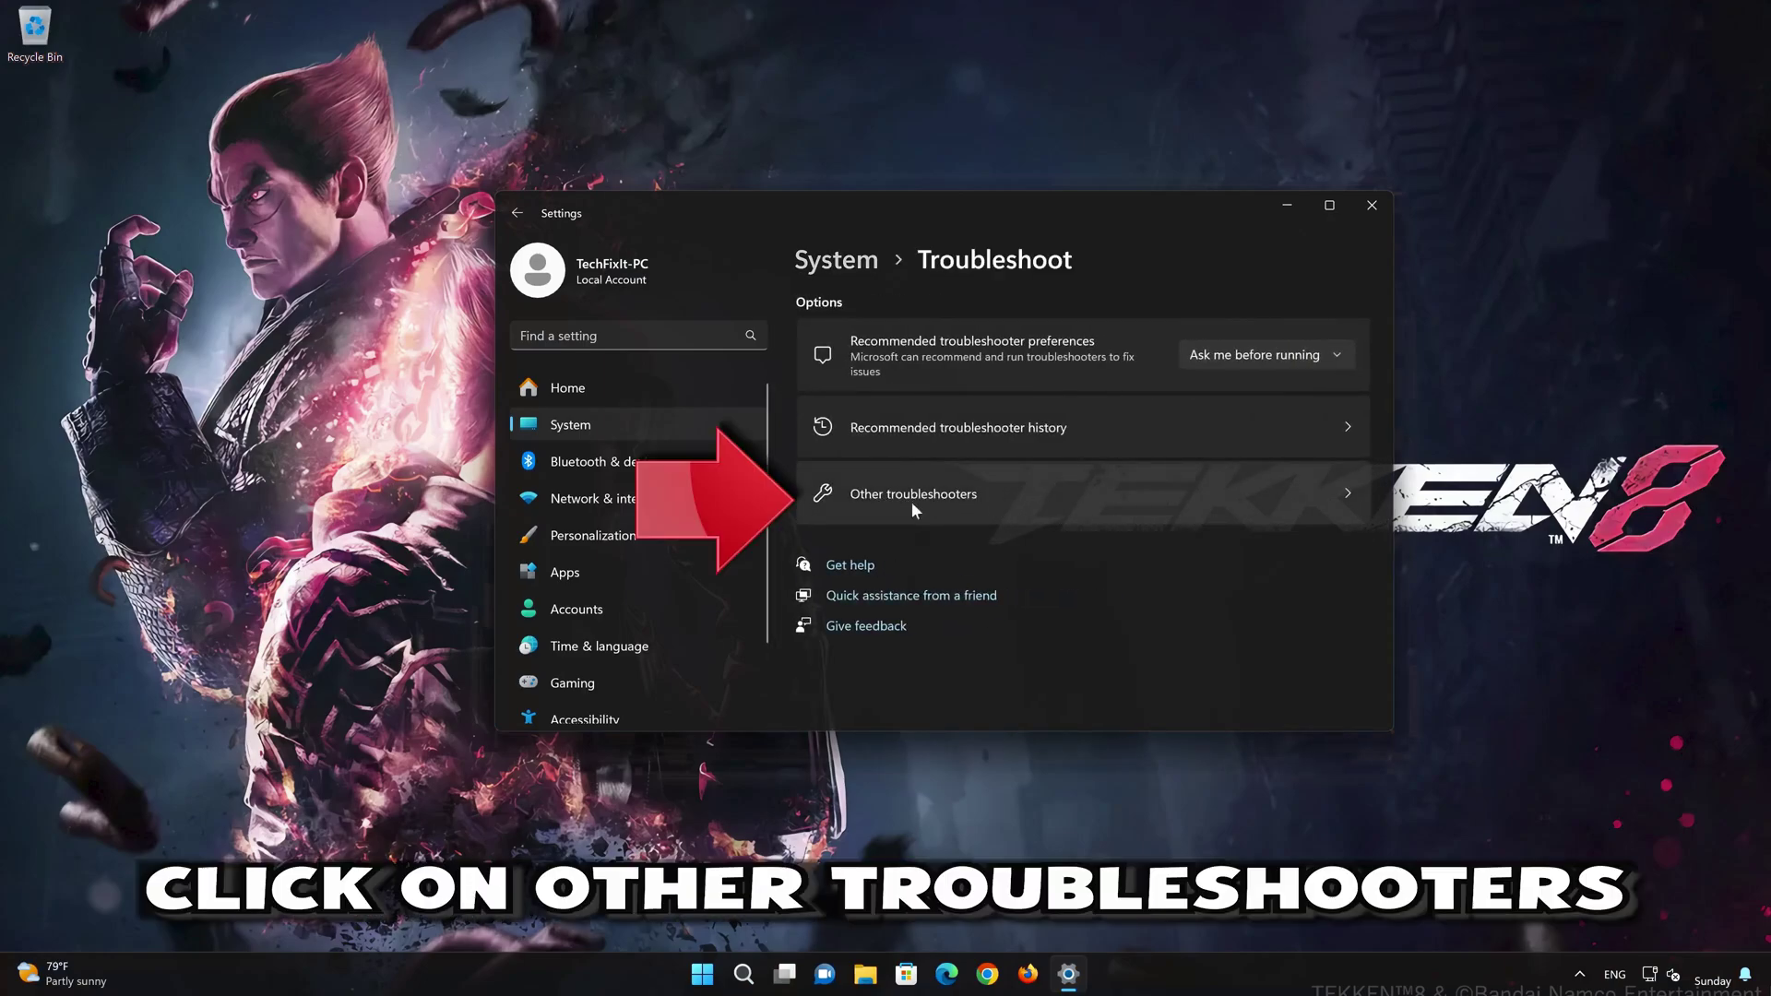
left_click(951, 501)
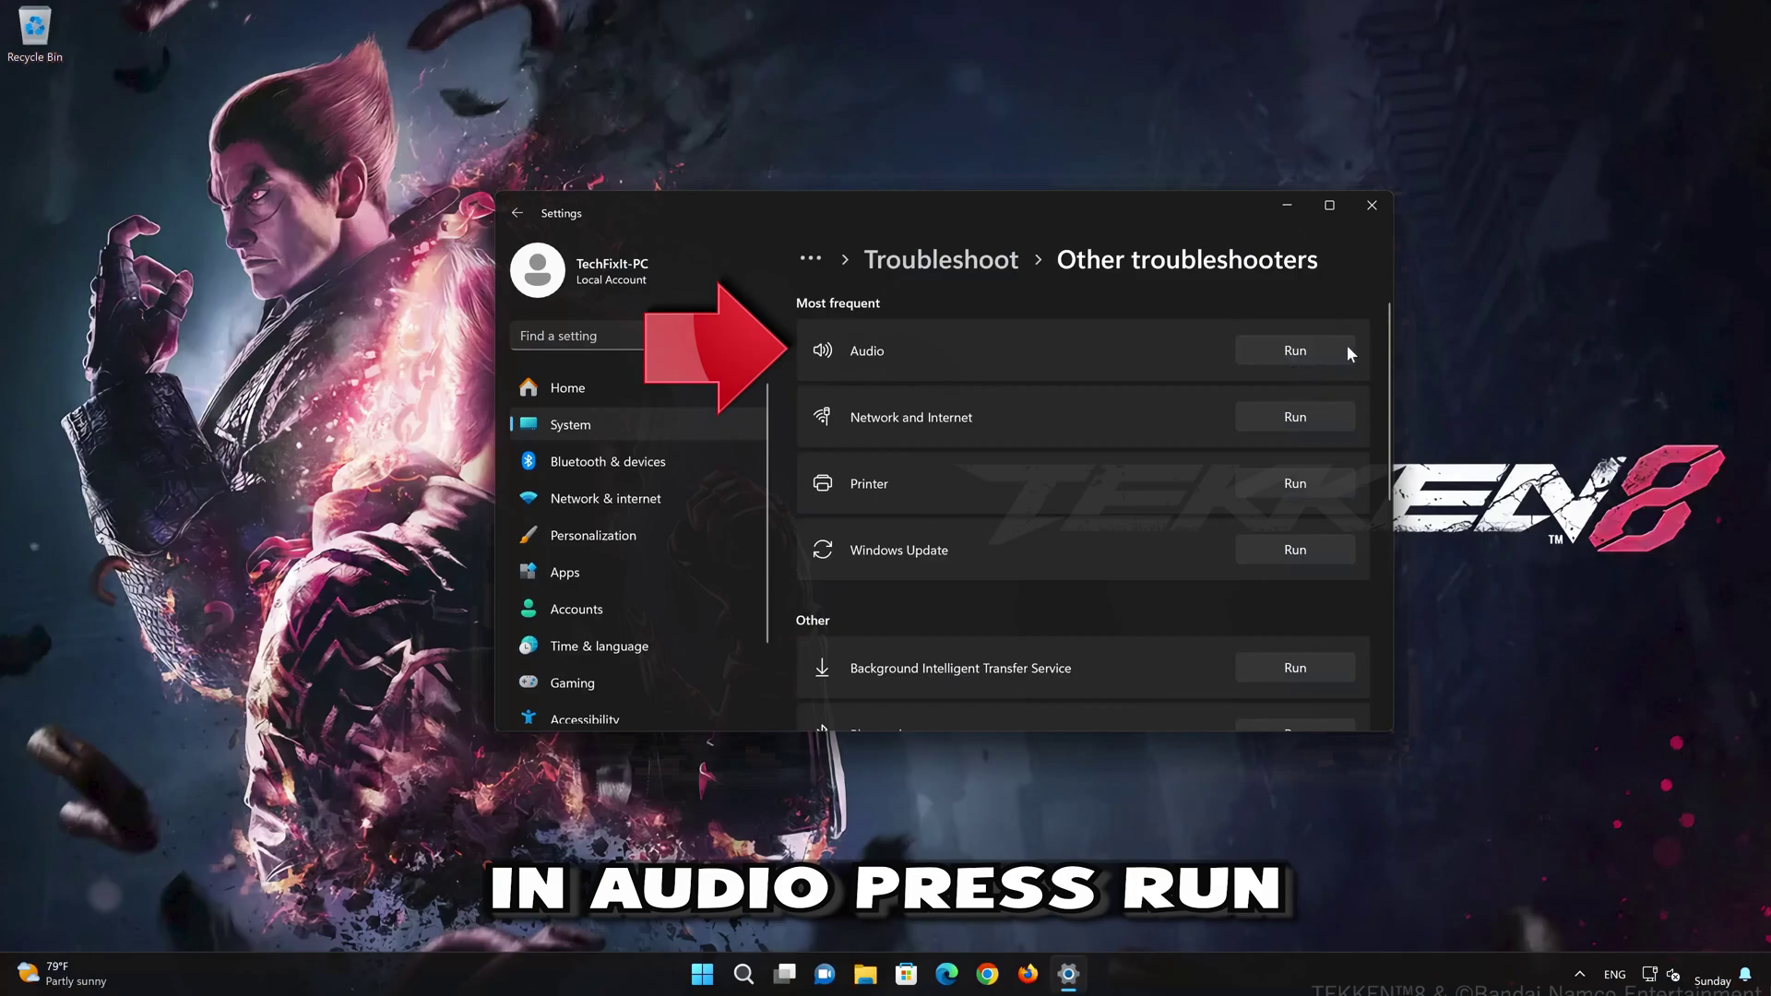
Step: Run the Audio troubleshooter and consent to the automated audio diagnostics in Get Help
left_click(1296, 350)
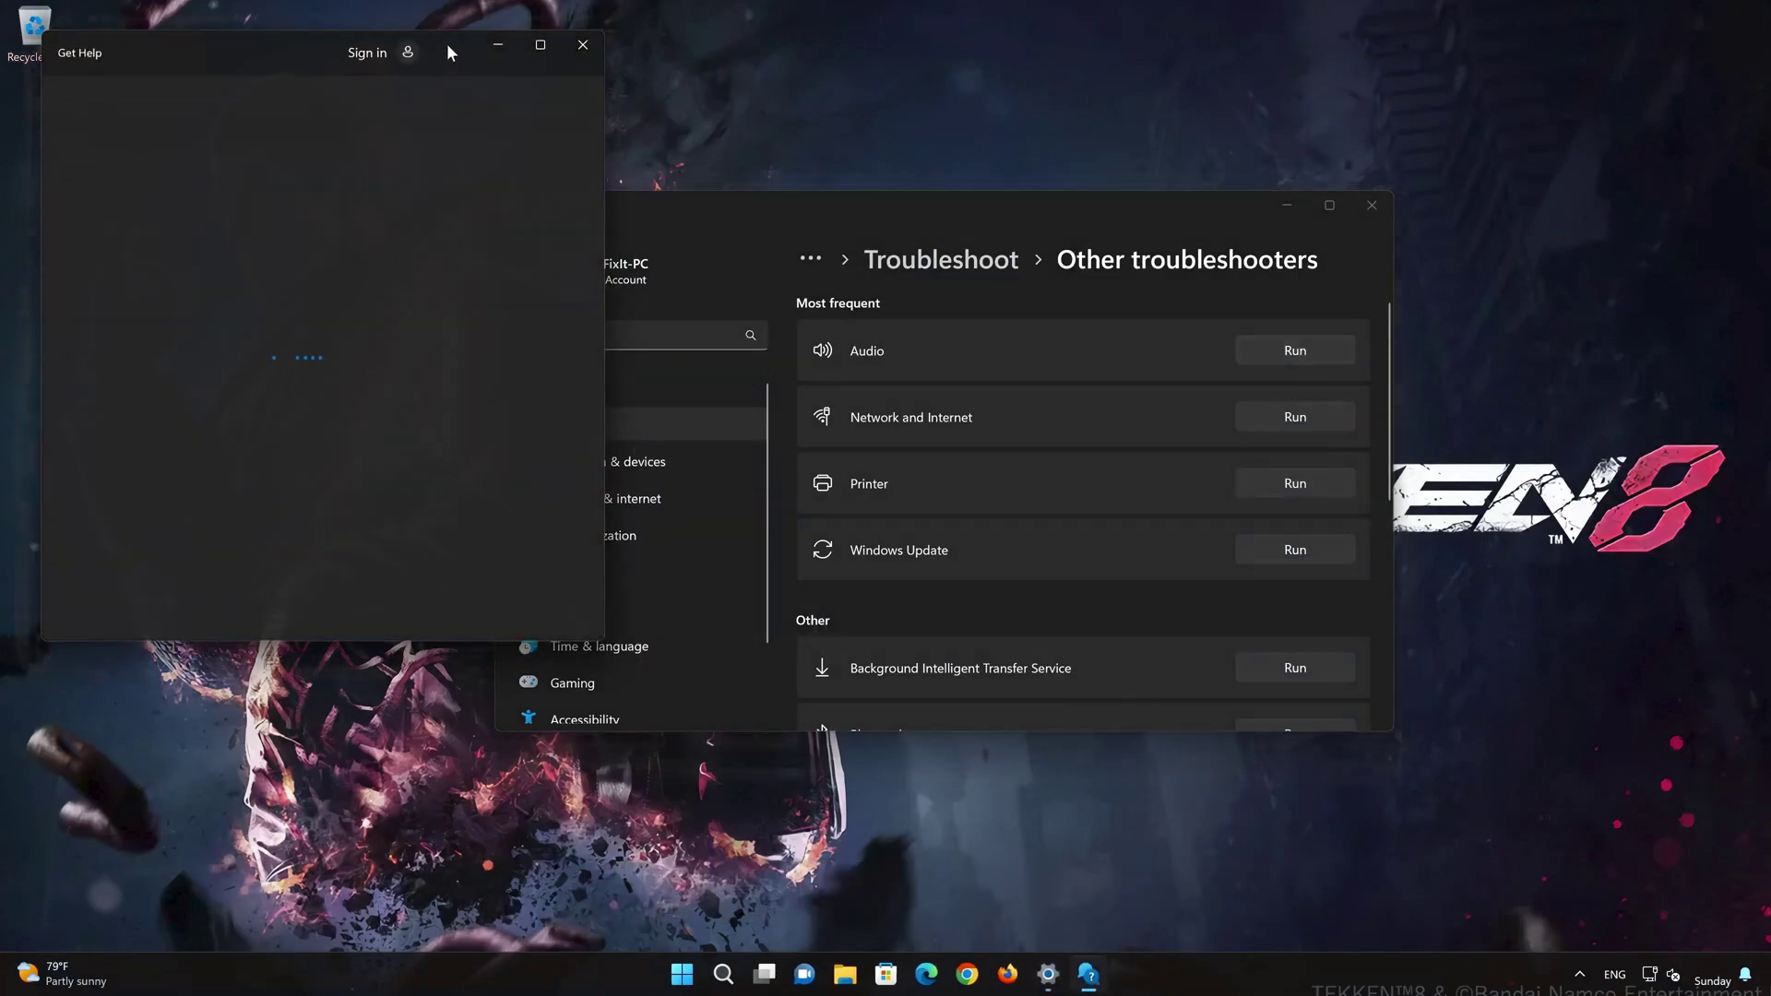
left_click_drag(447, 51, 977, 164)
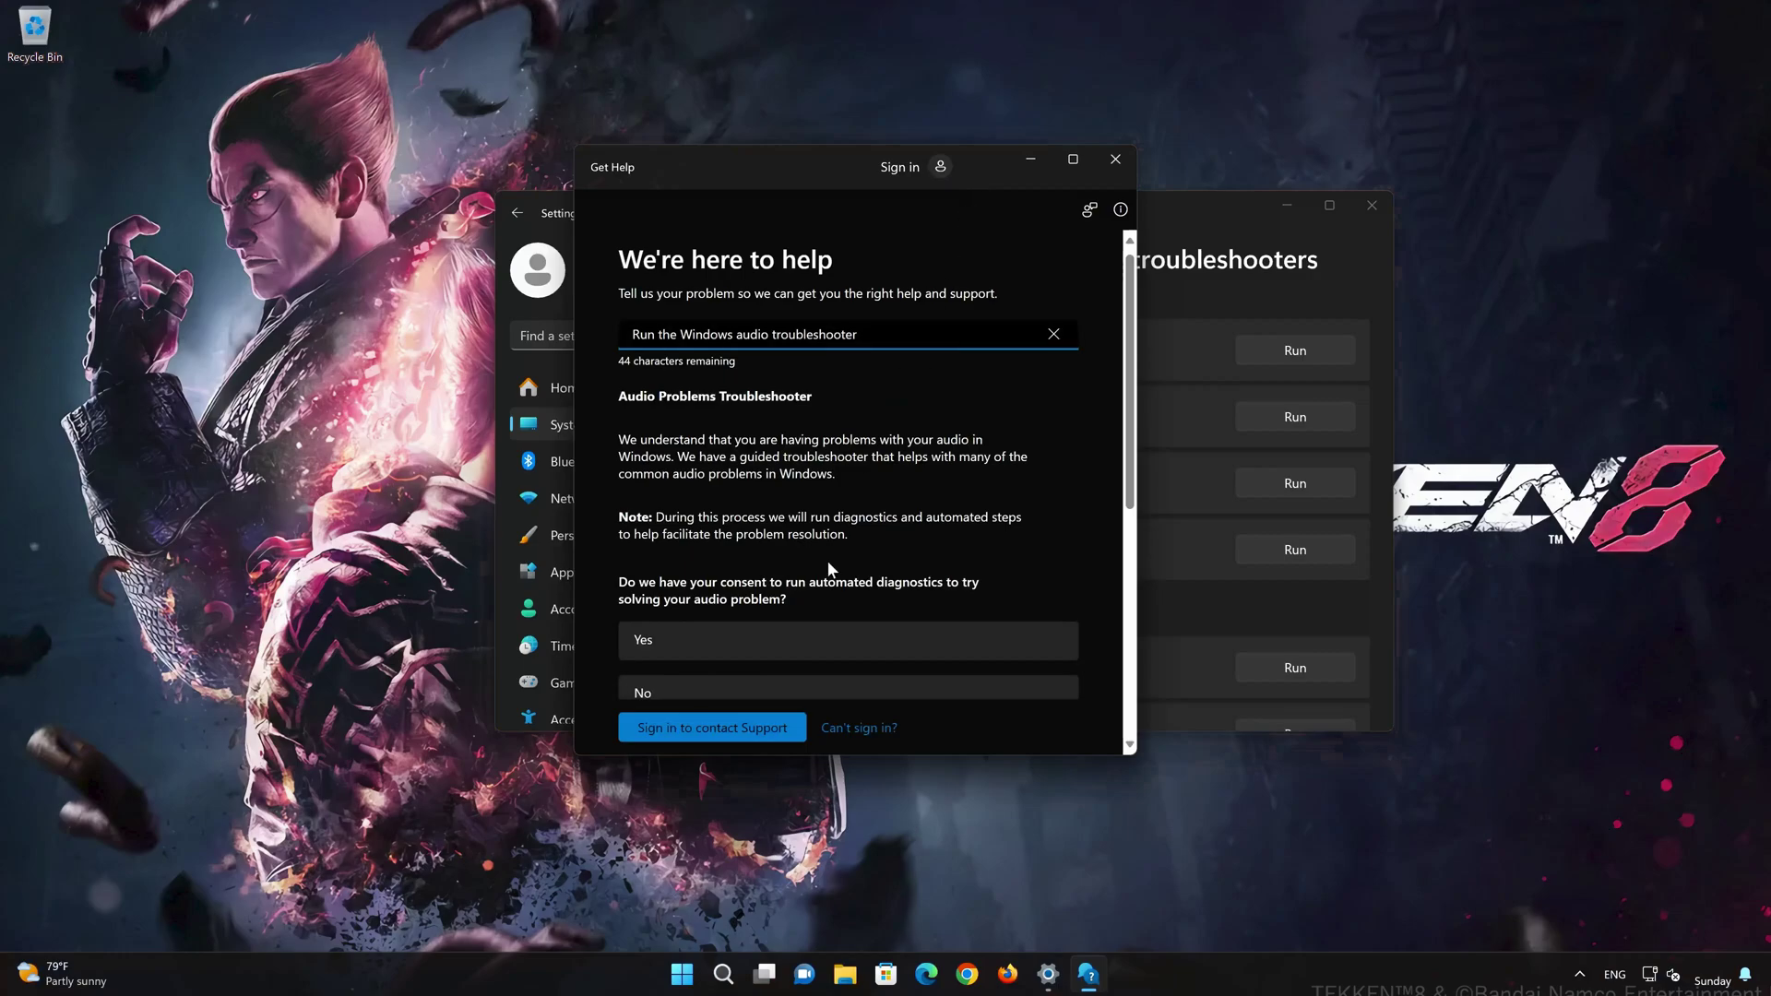
left_click(740, 650)
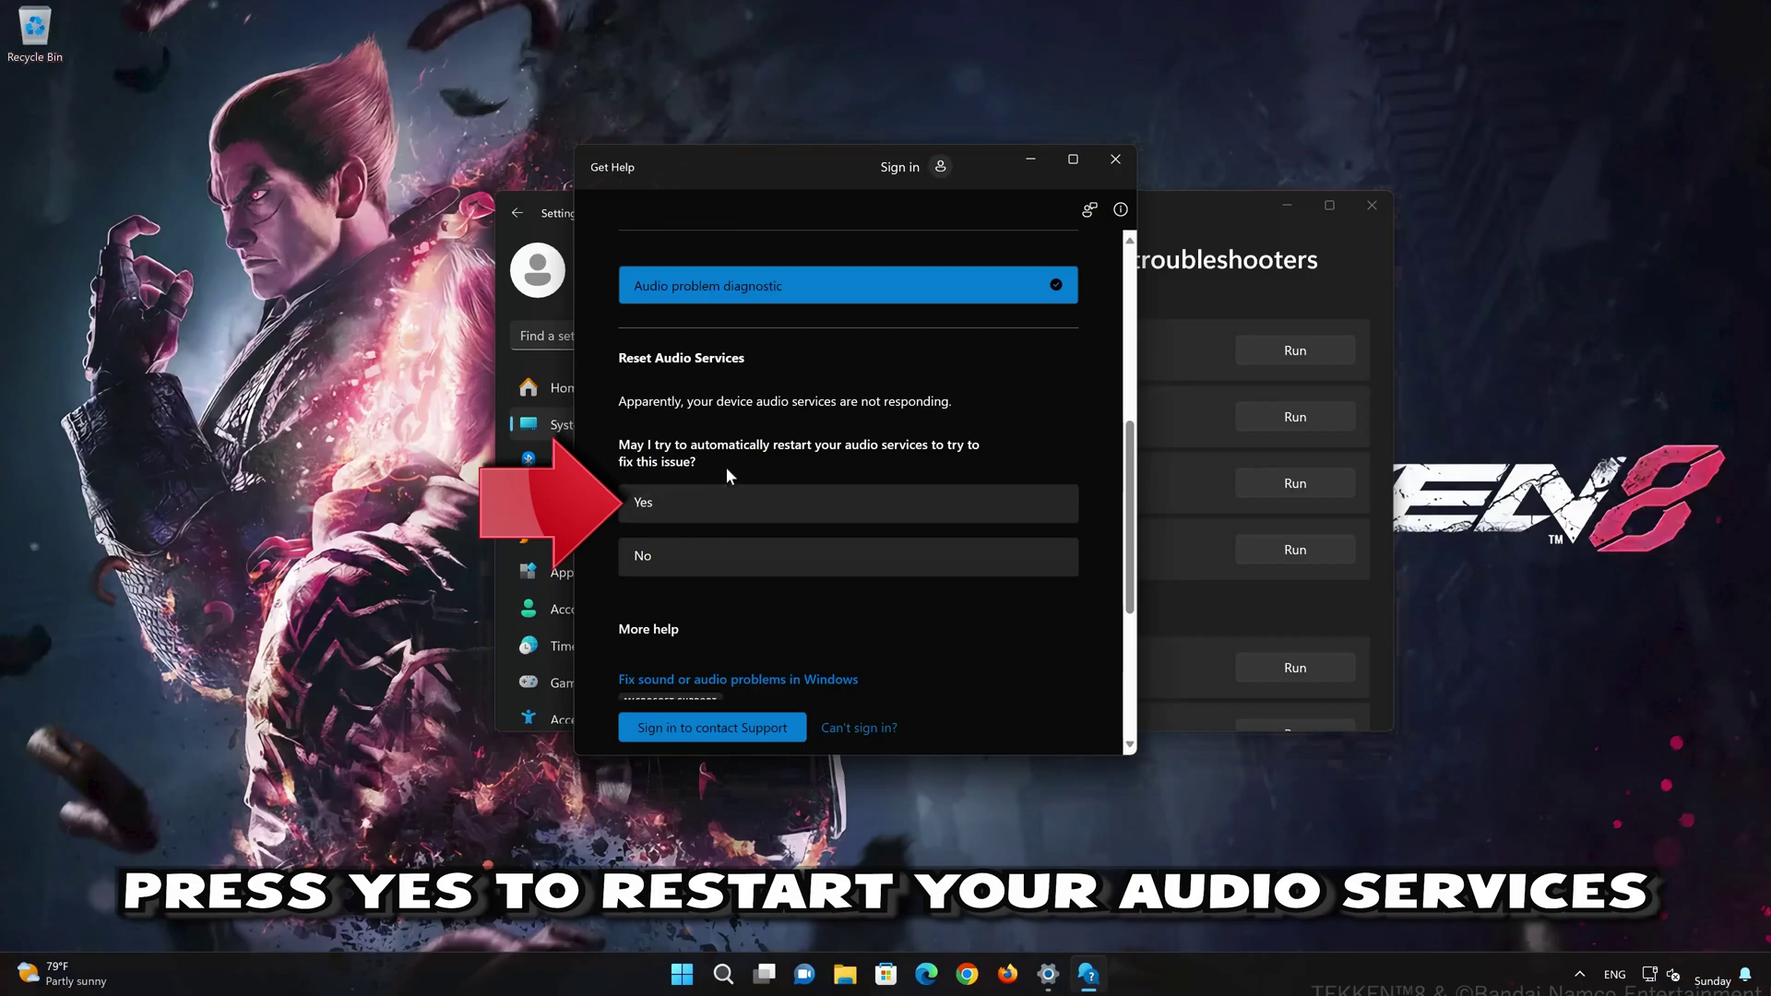
Step: Allow the audio services to be restarted, answer Yes to the problem being solved, and close Get Help and Settings
left_click(762, 506)
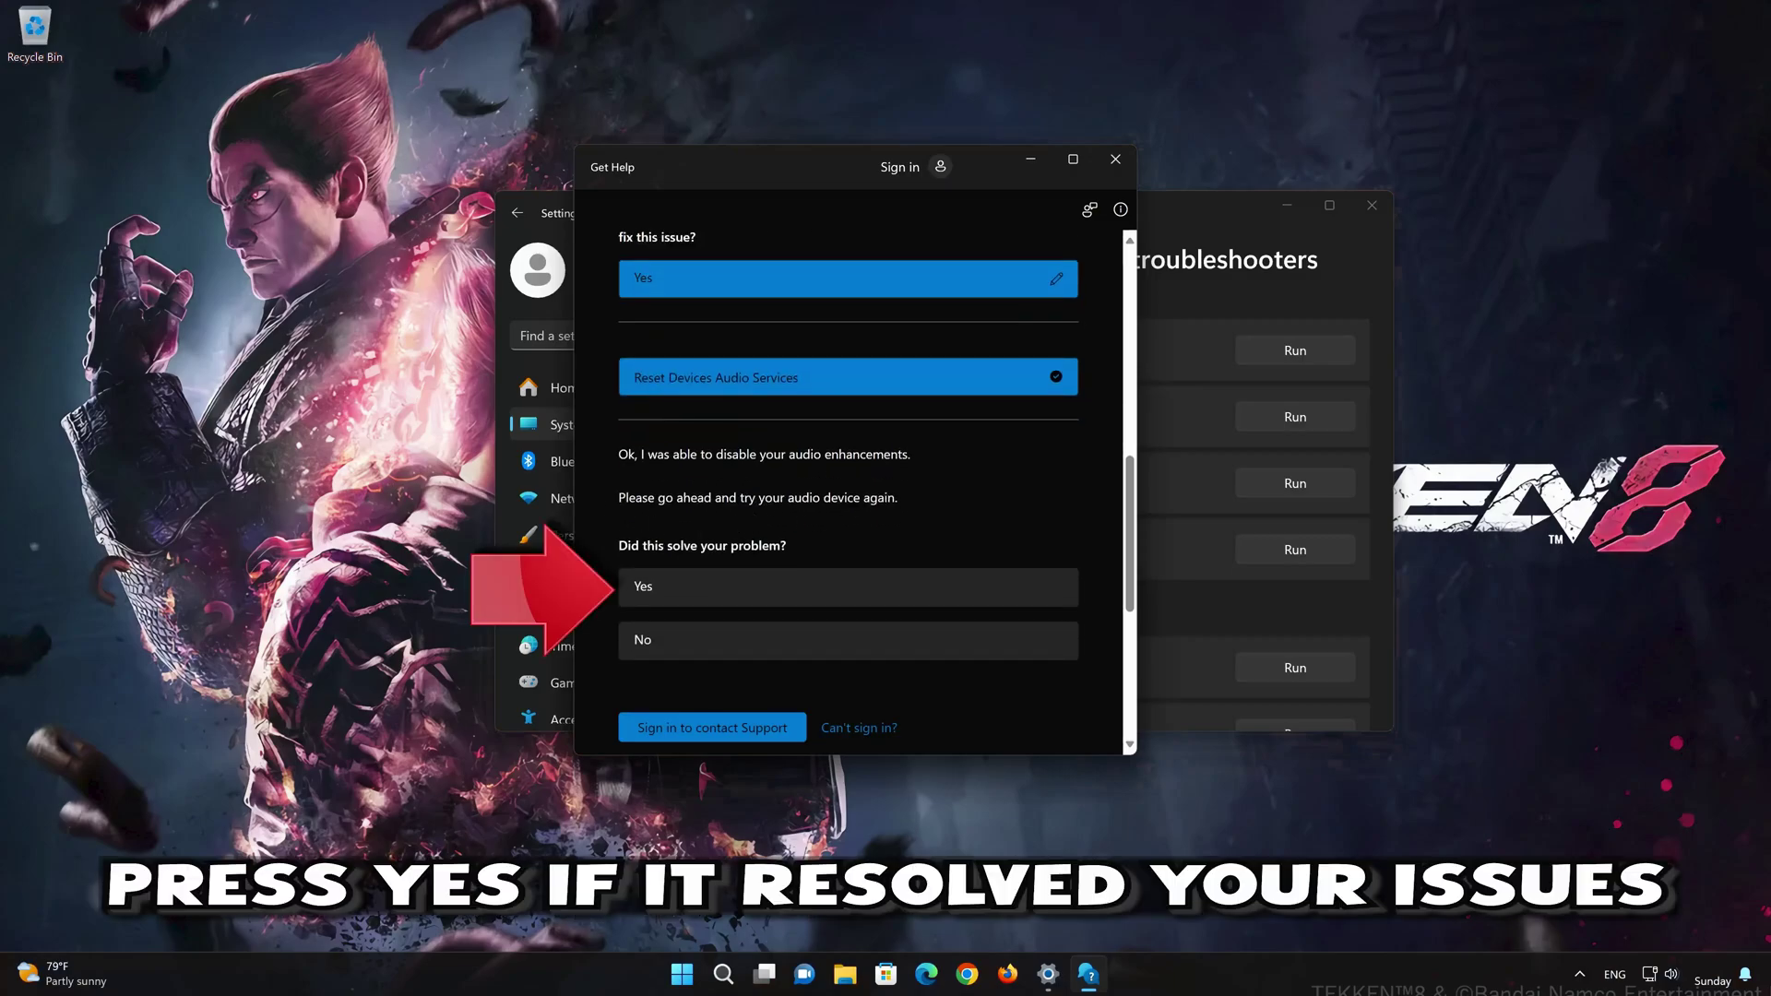
left_click(765, 590)
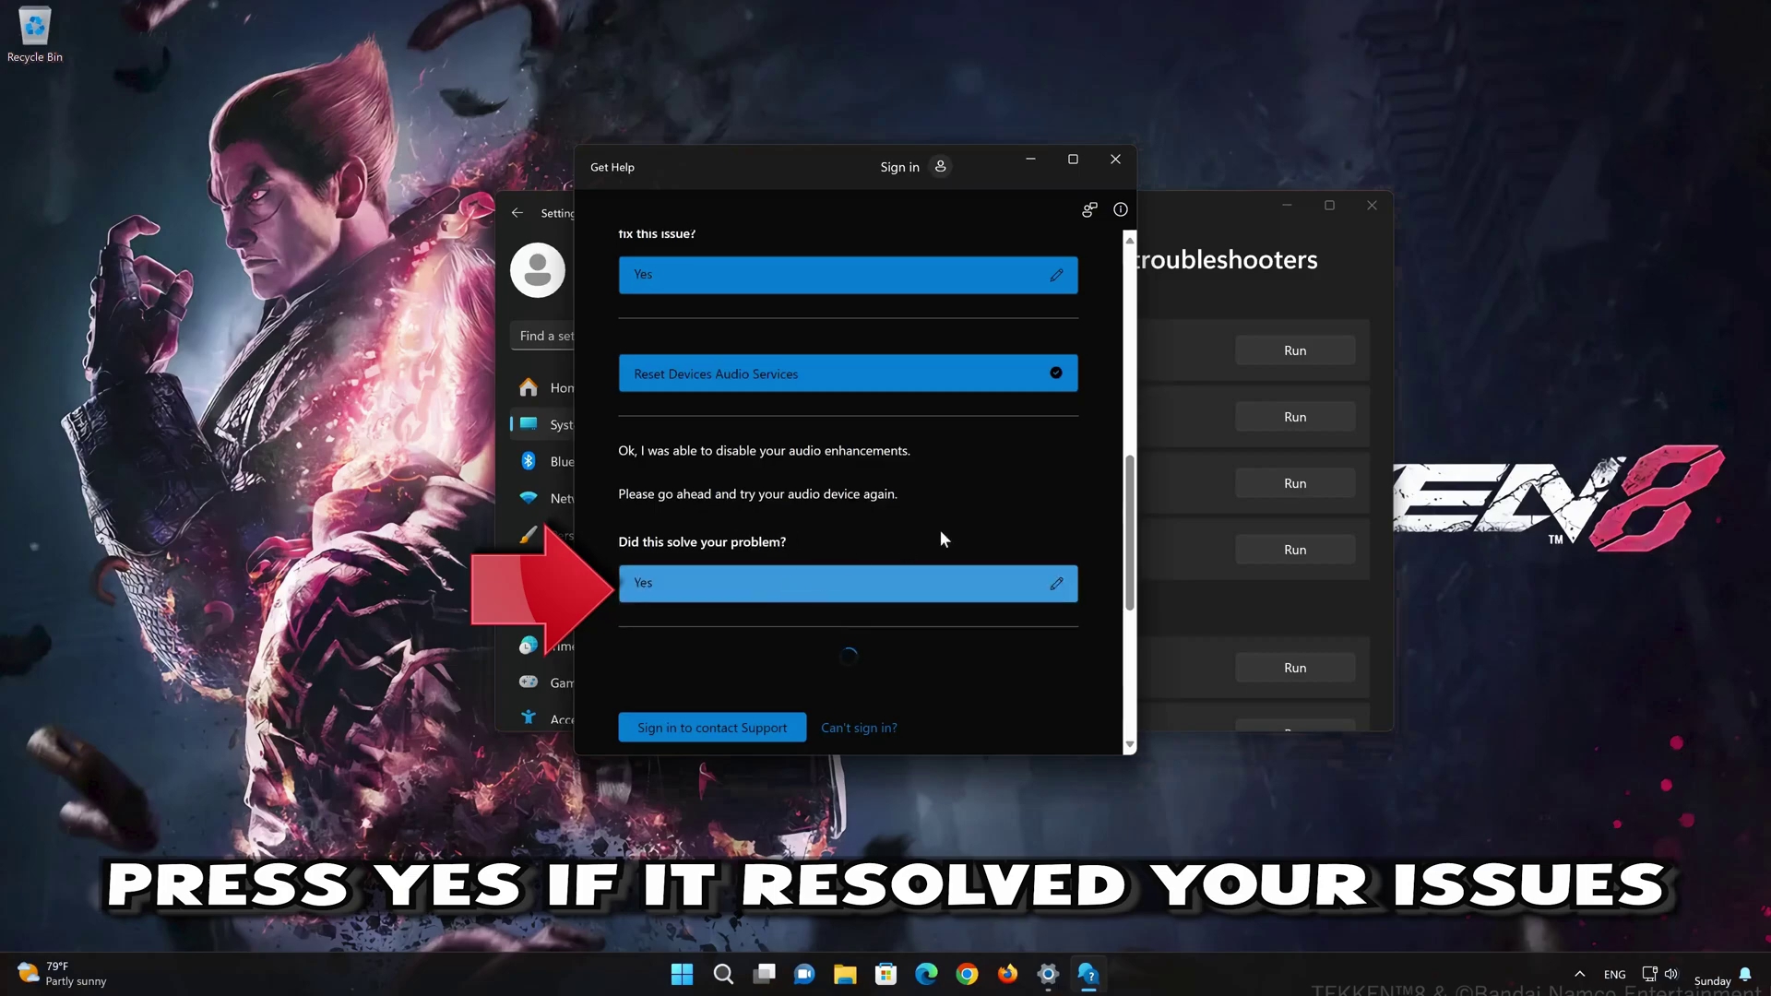
left_click(1117, 160)
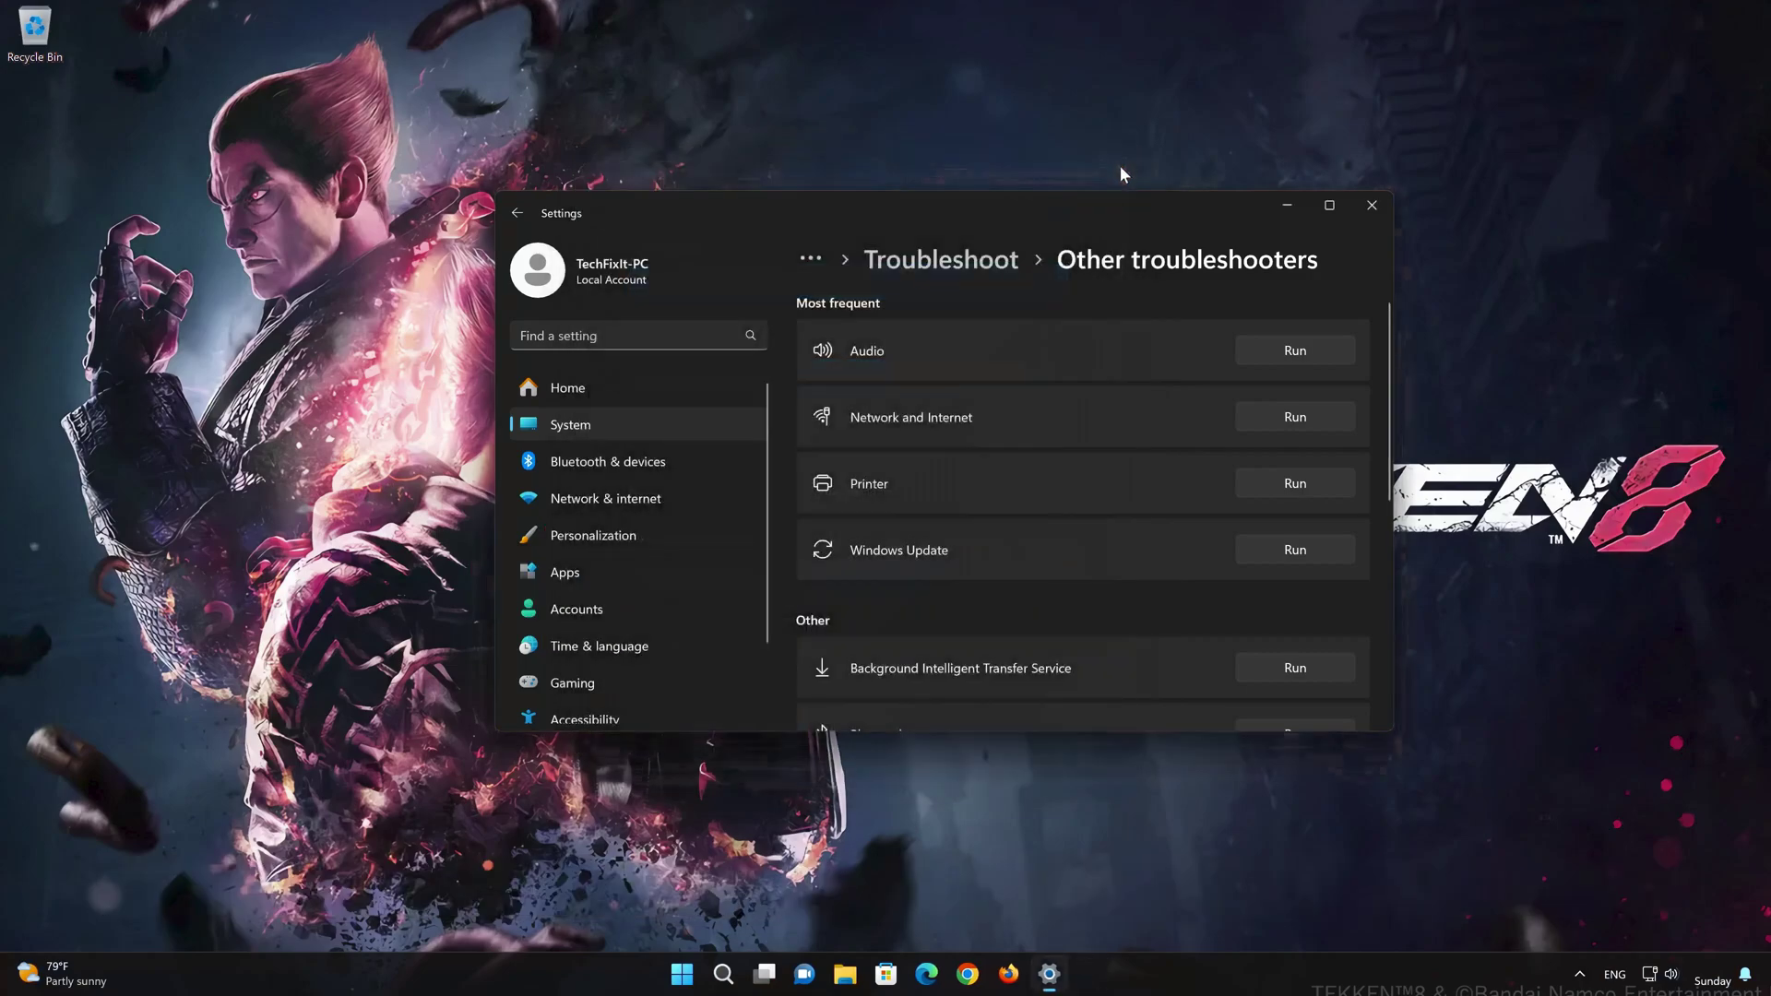
left_click(1359, 212)
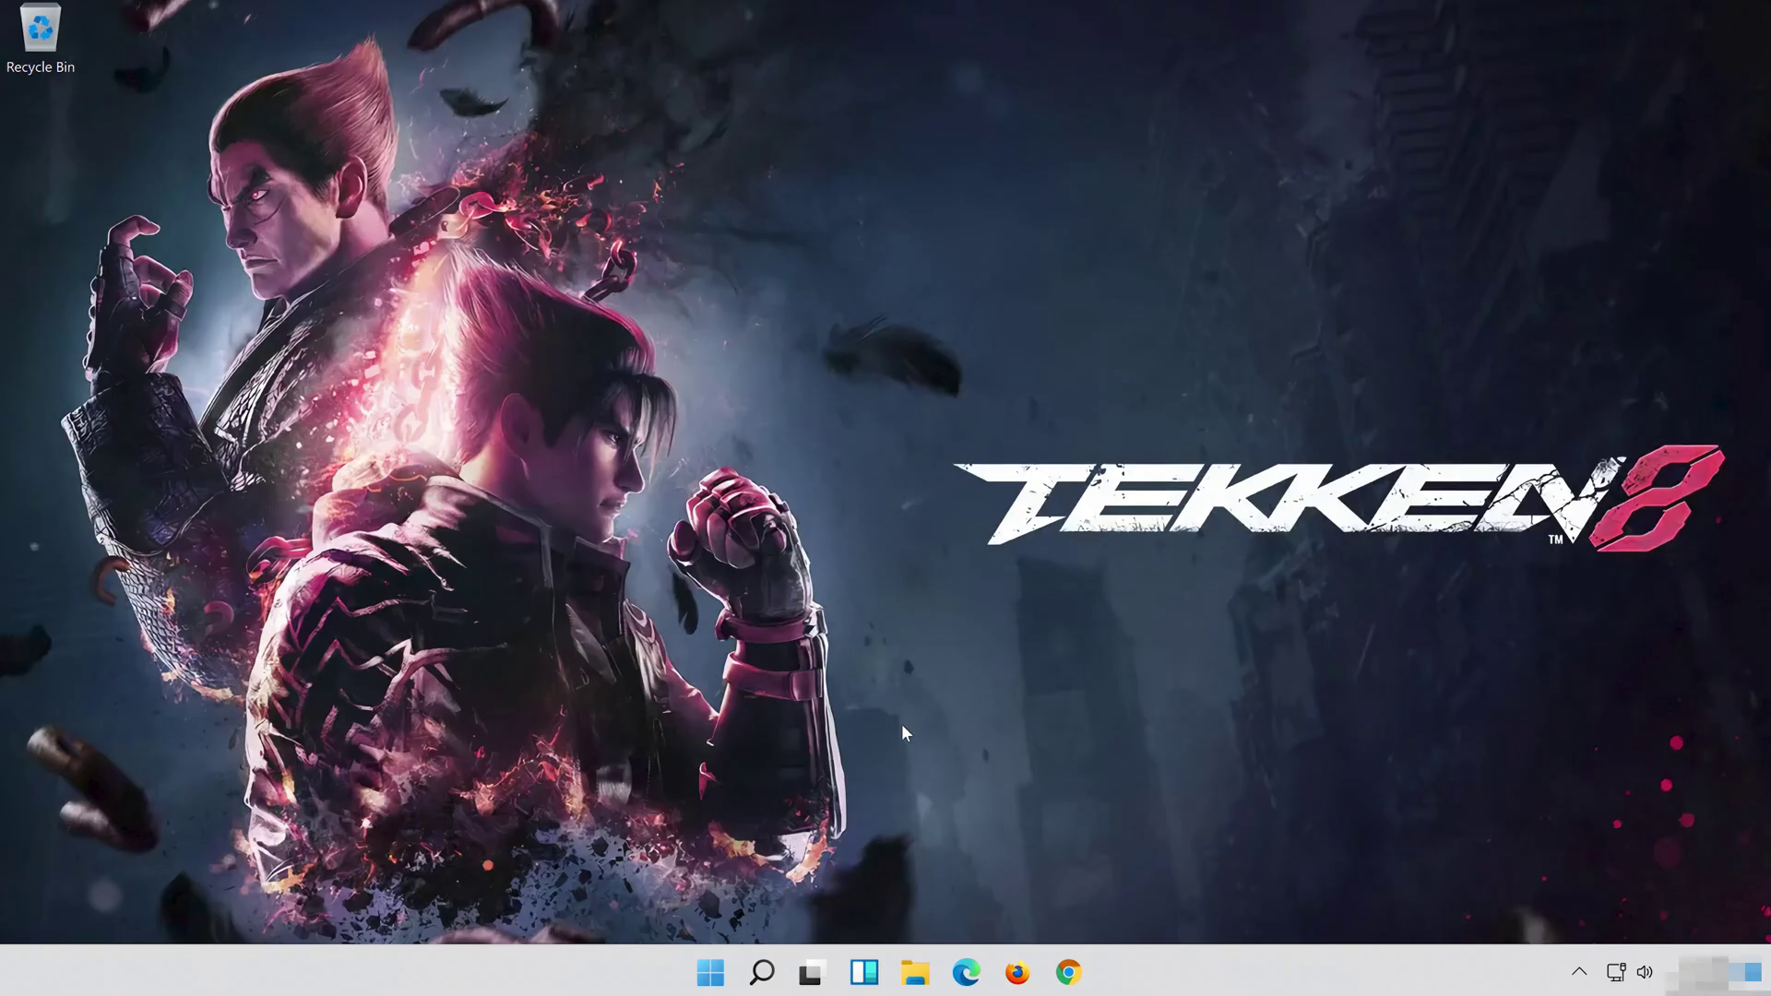
Step: Search for Control Panel again and open the Sound settings under Hardware and Sound
left_click(763, 972)
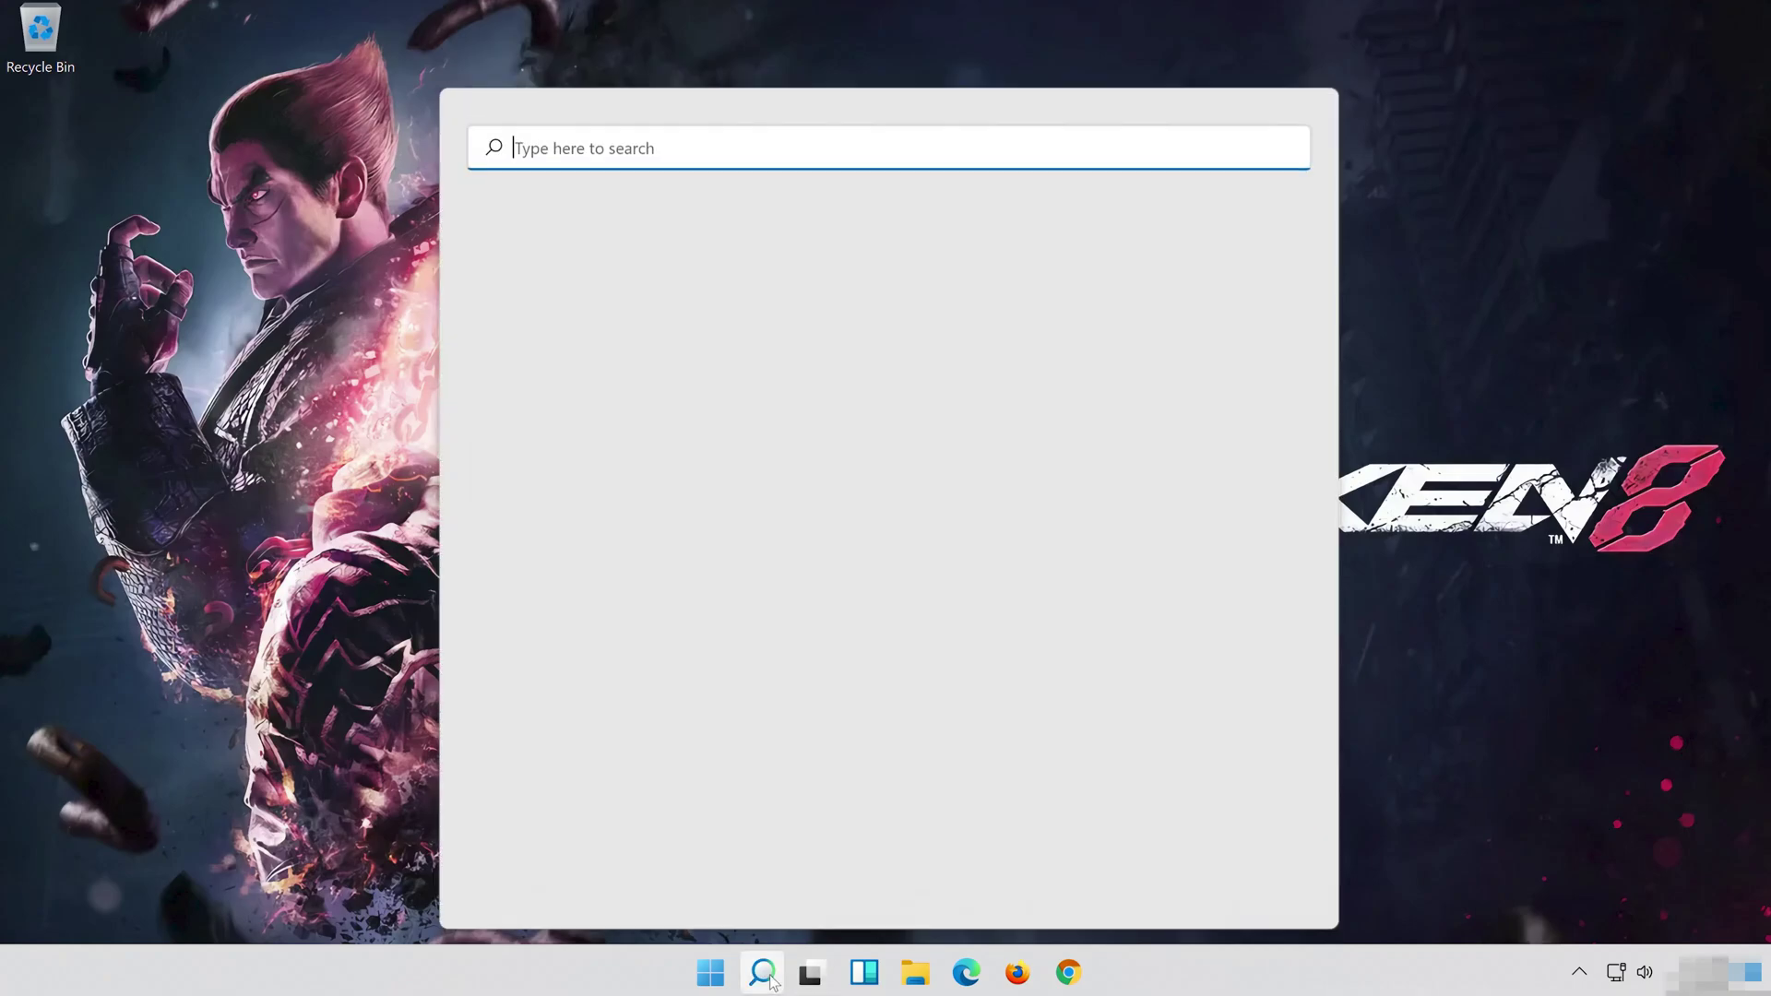
type("cont")
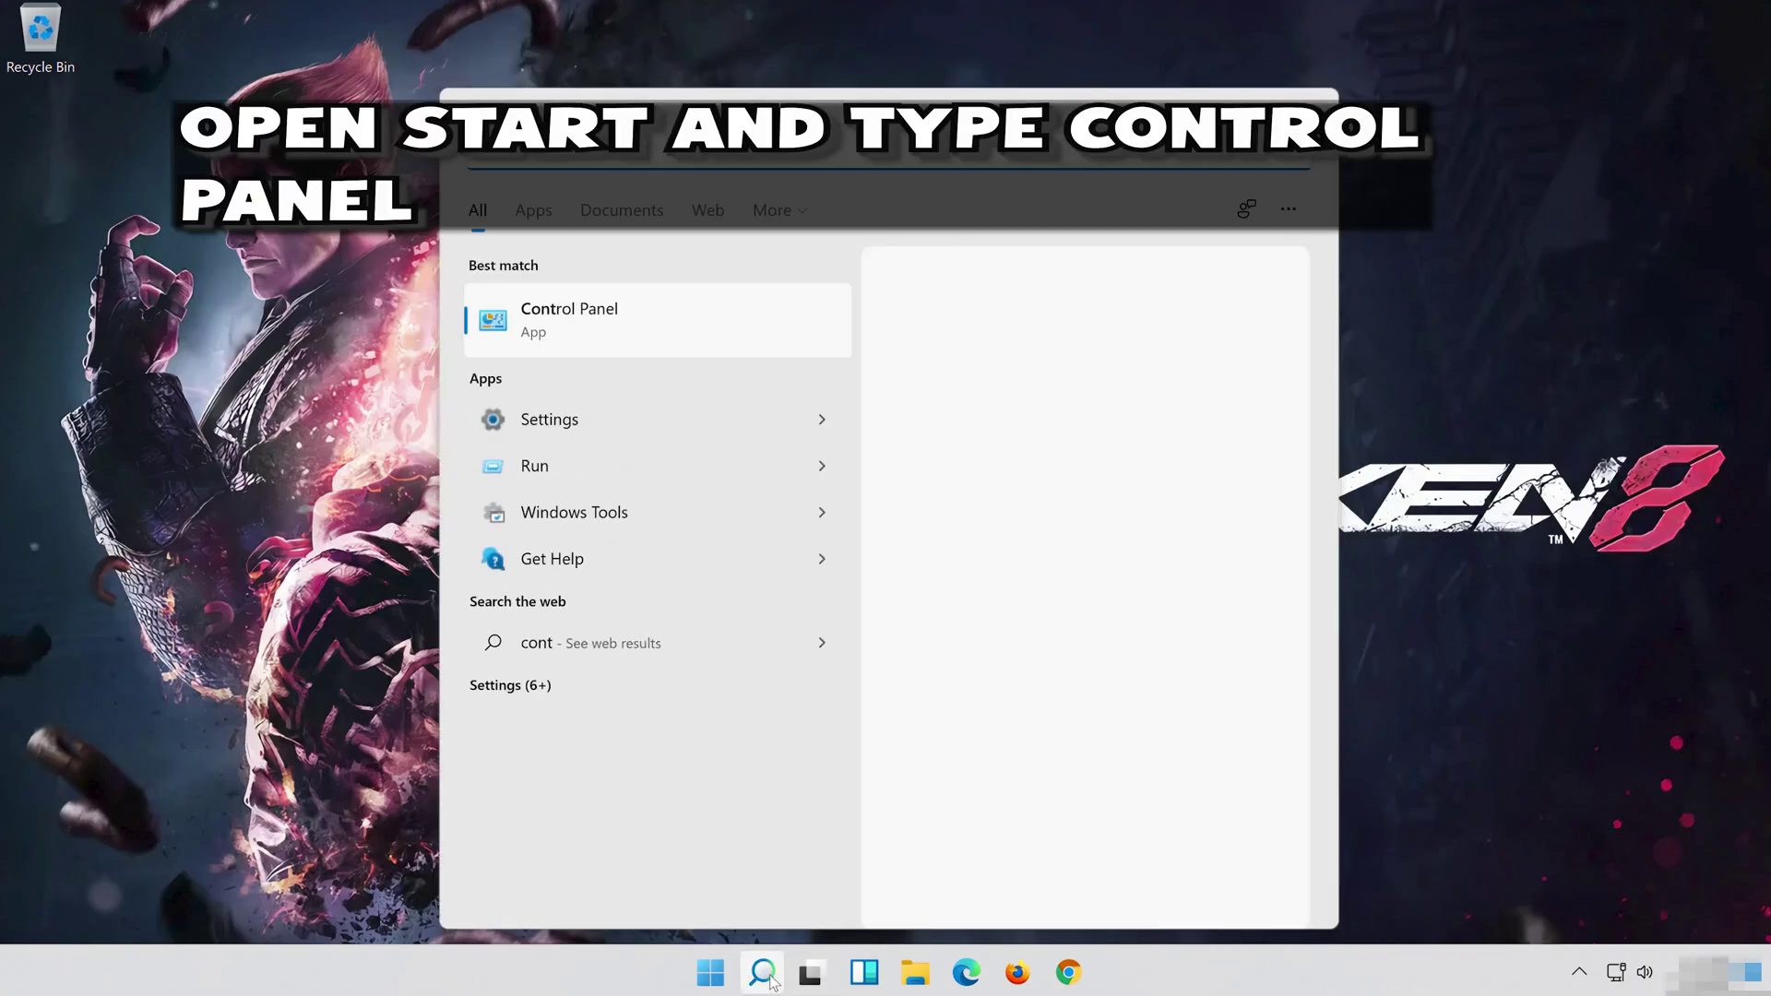
type("rol panel")
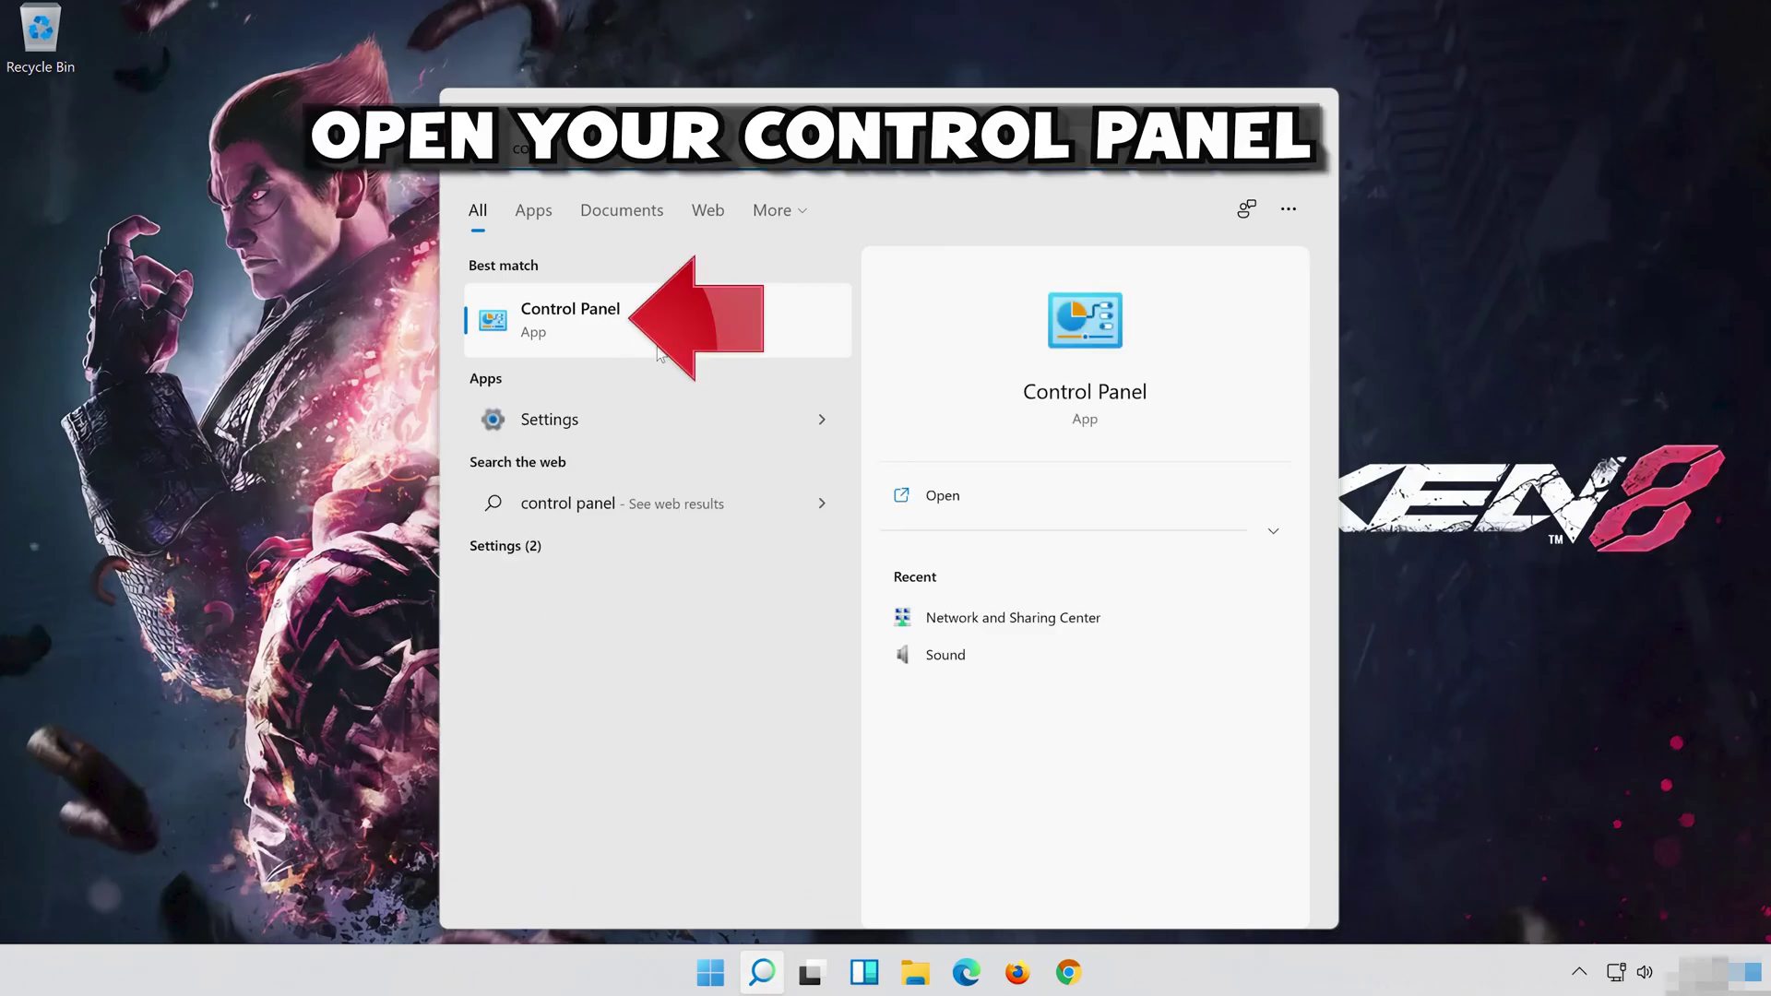
left_click(738, 317)
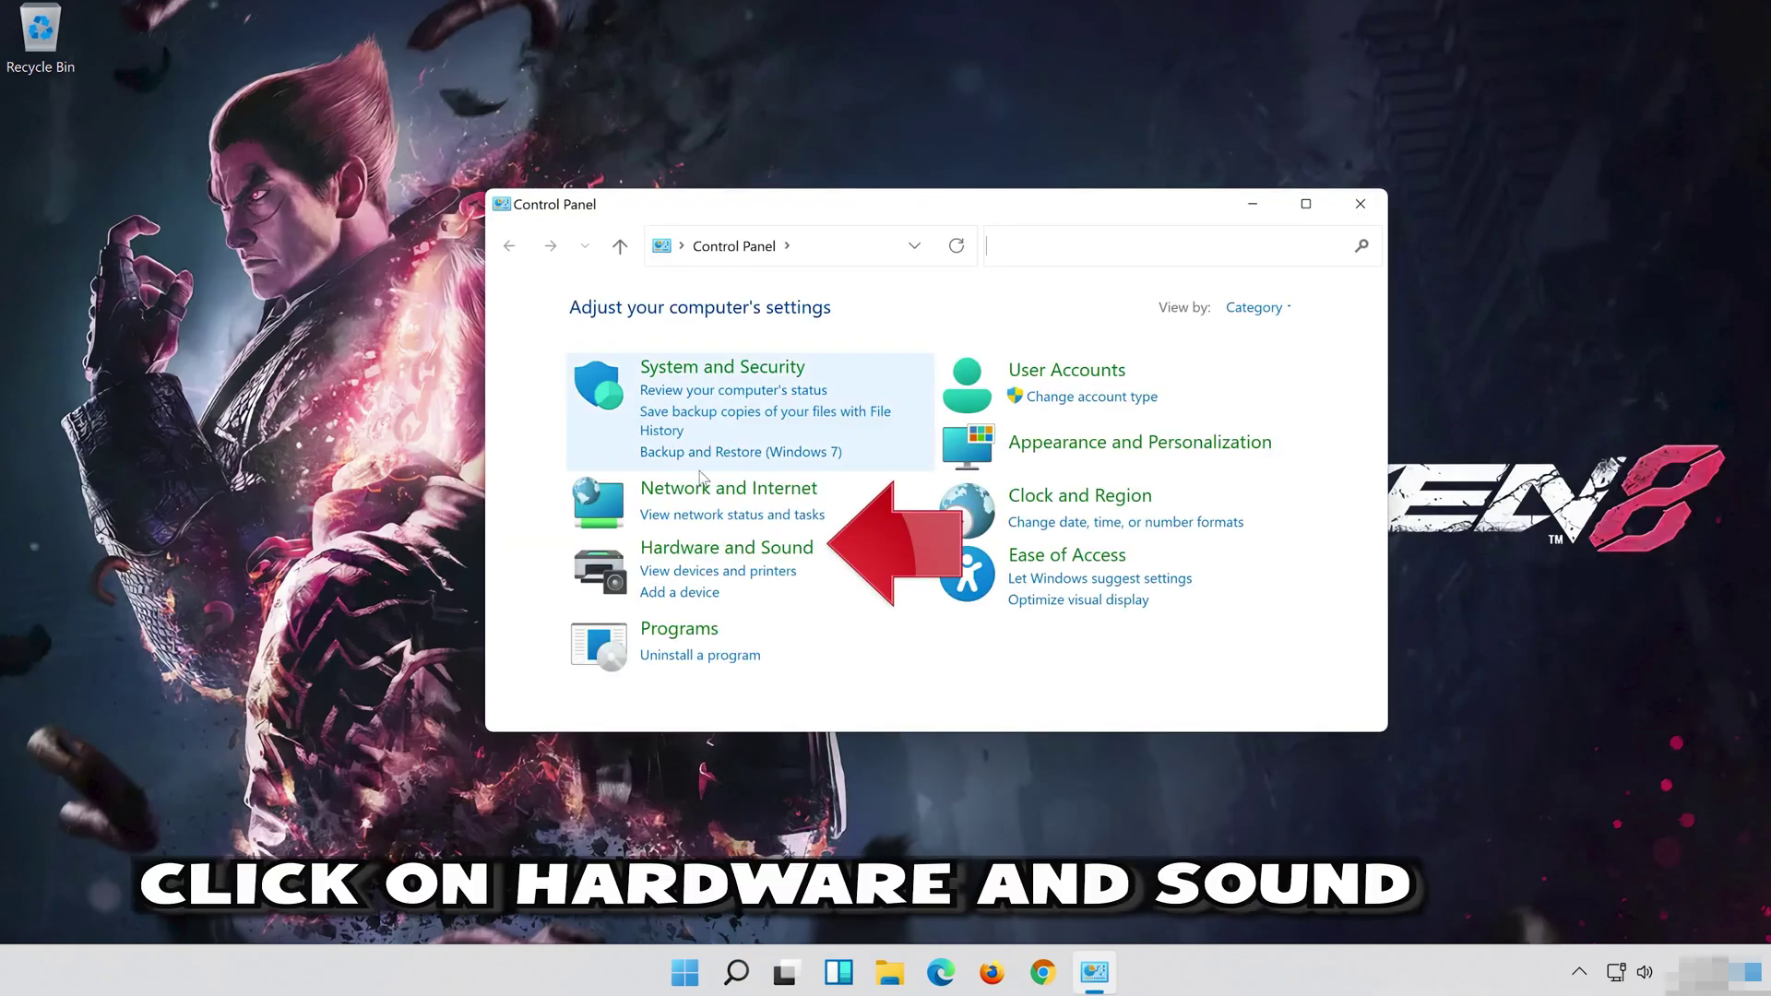
left_click(799, 553)
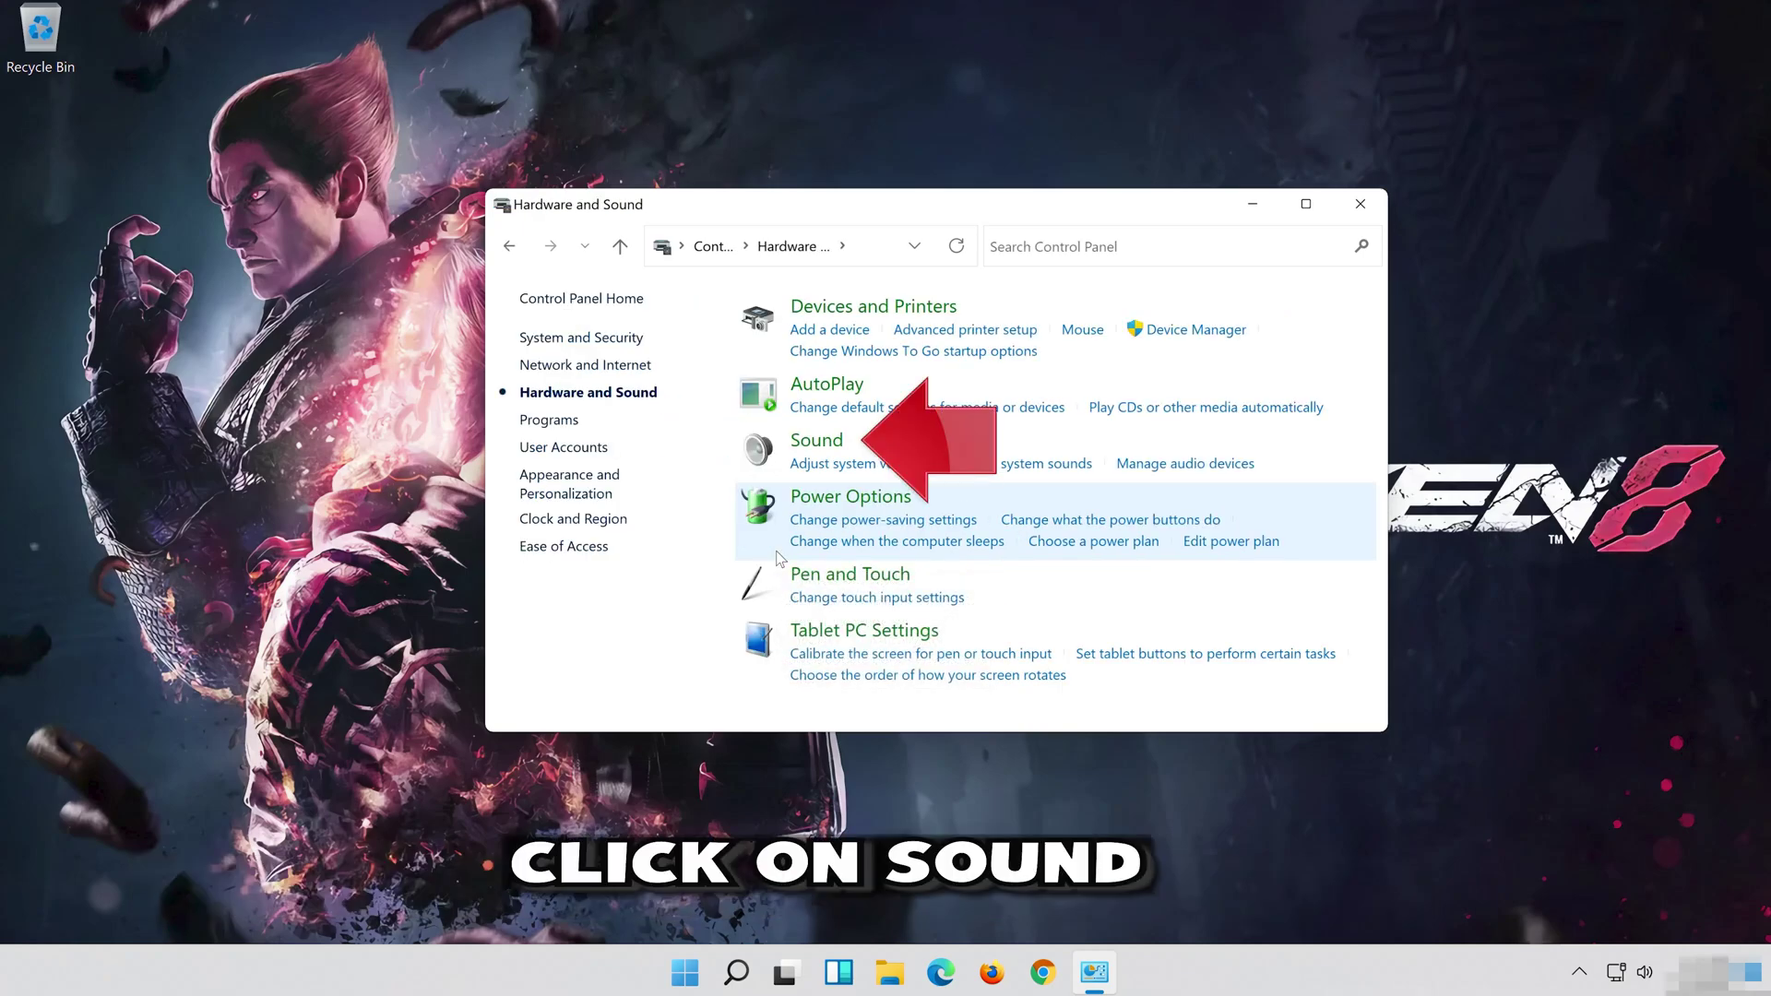
left_click(803, 449)
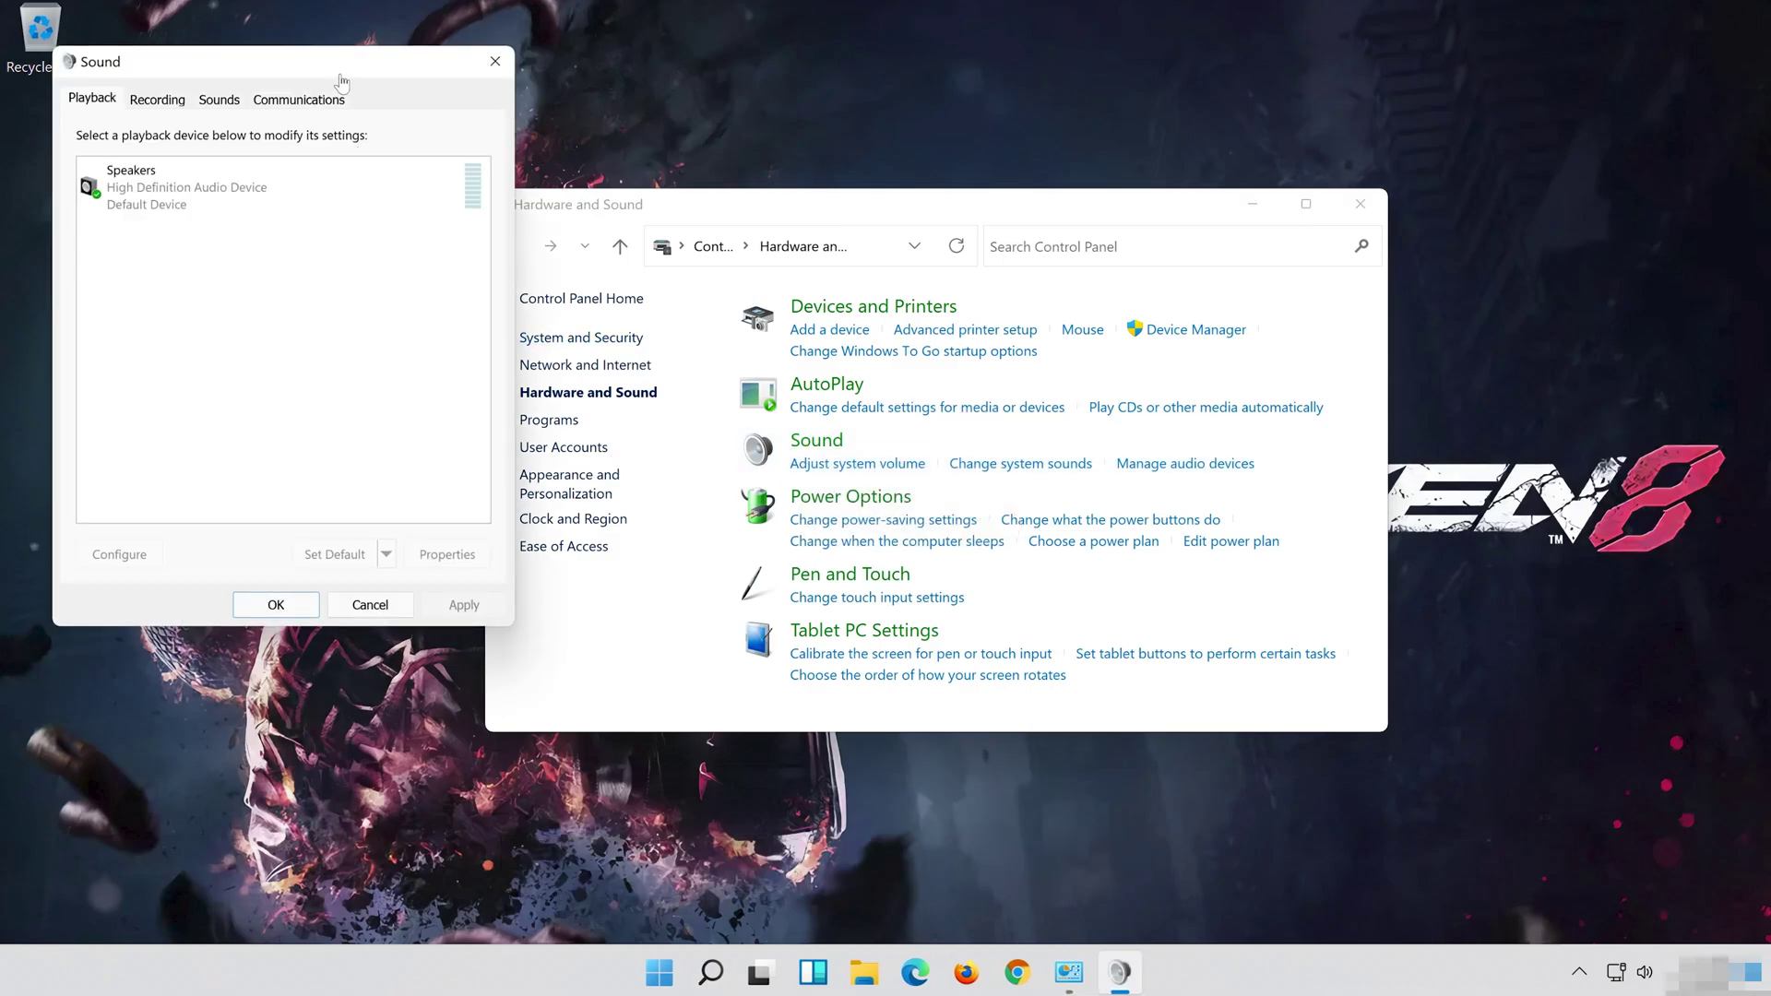
Step: Open the properties of the Speakers playback device and show its Advanced settings
left_click_drag(290, 63, 956, 162)
left_click(842, 294)
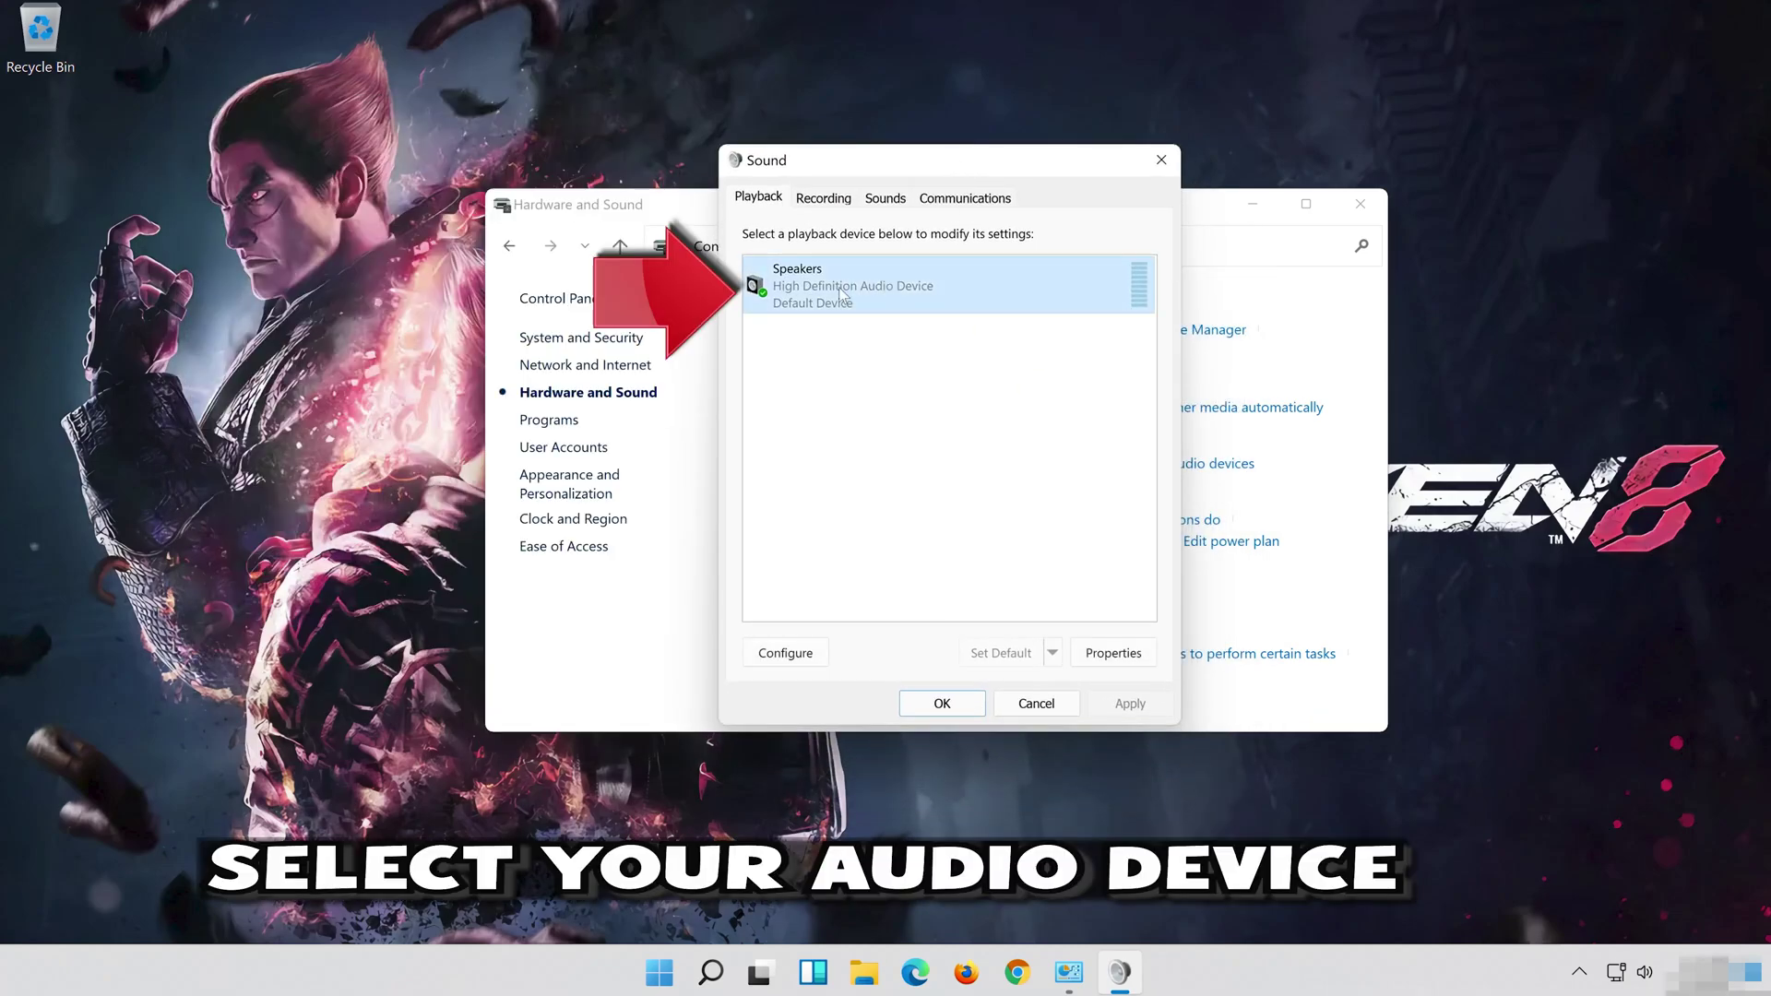
right_click(939, 300)
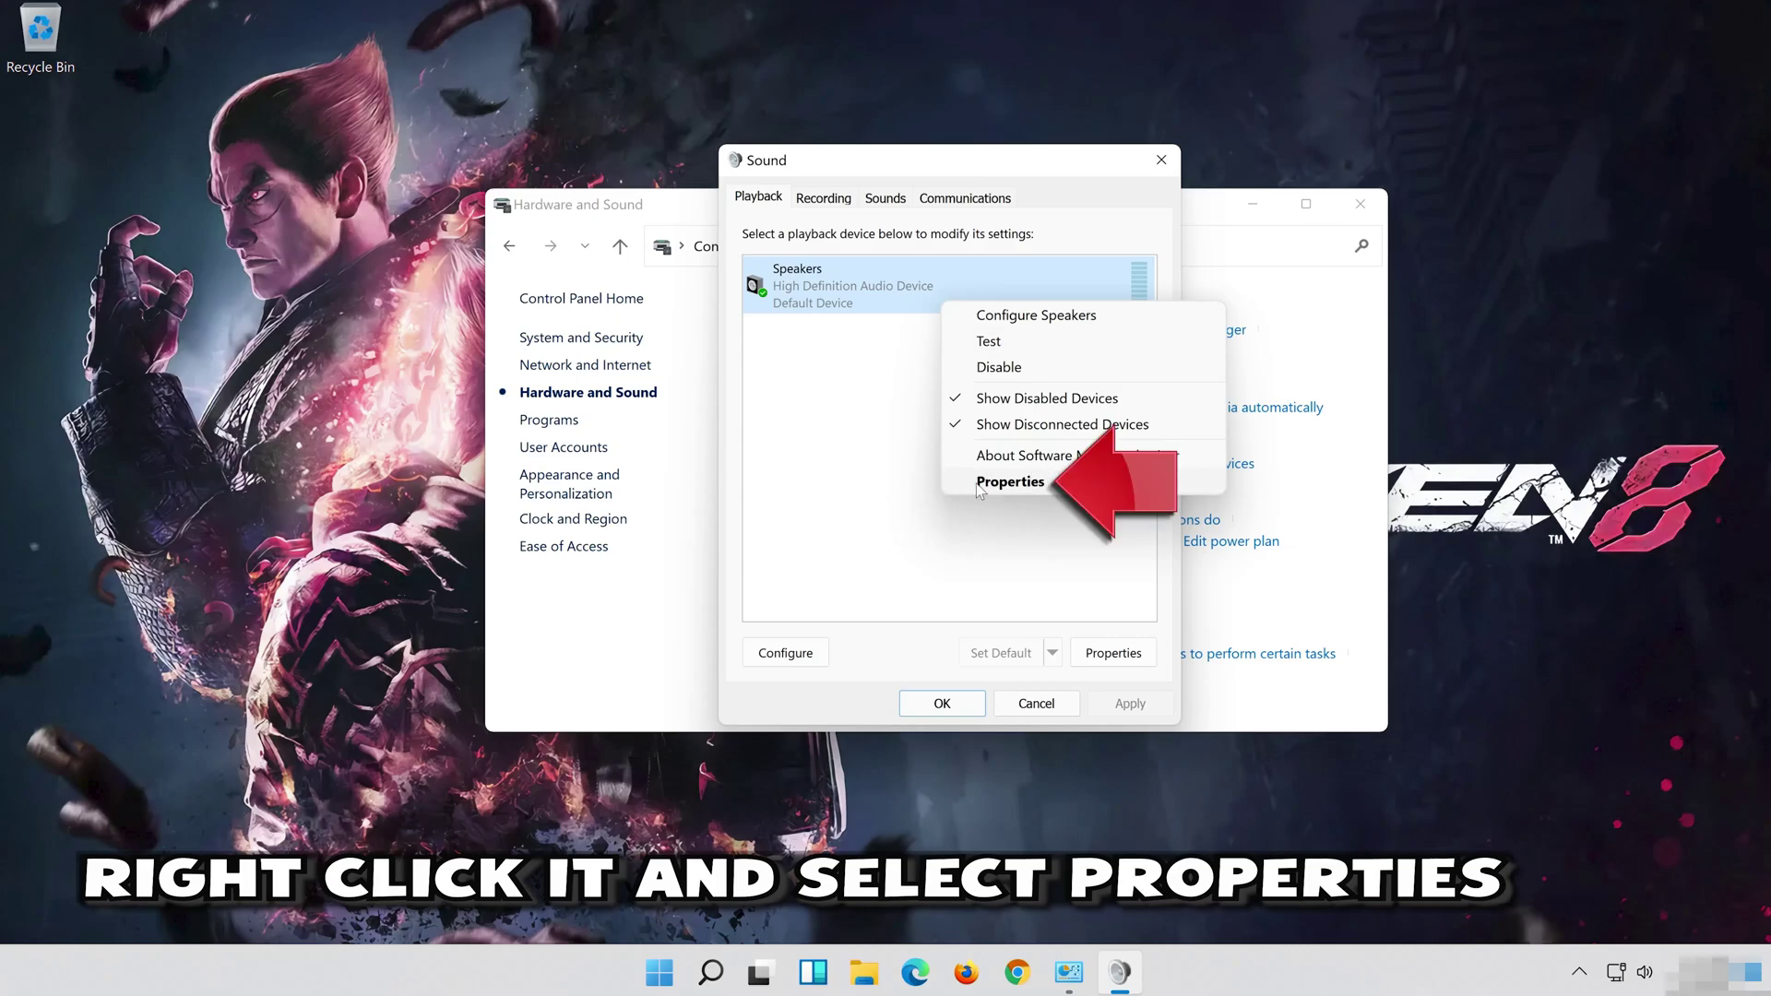
left_click(1046, 486)
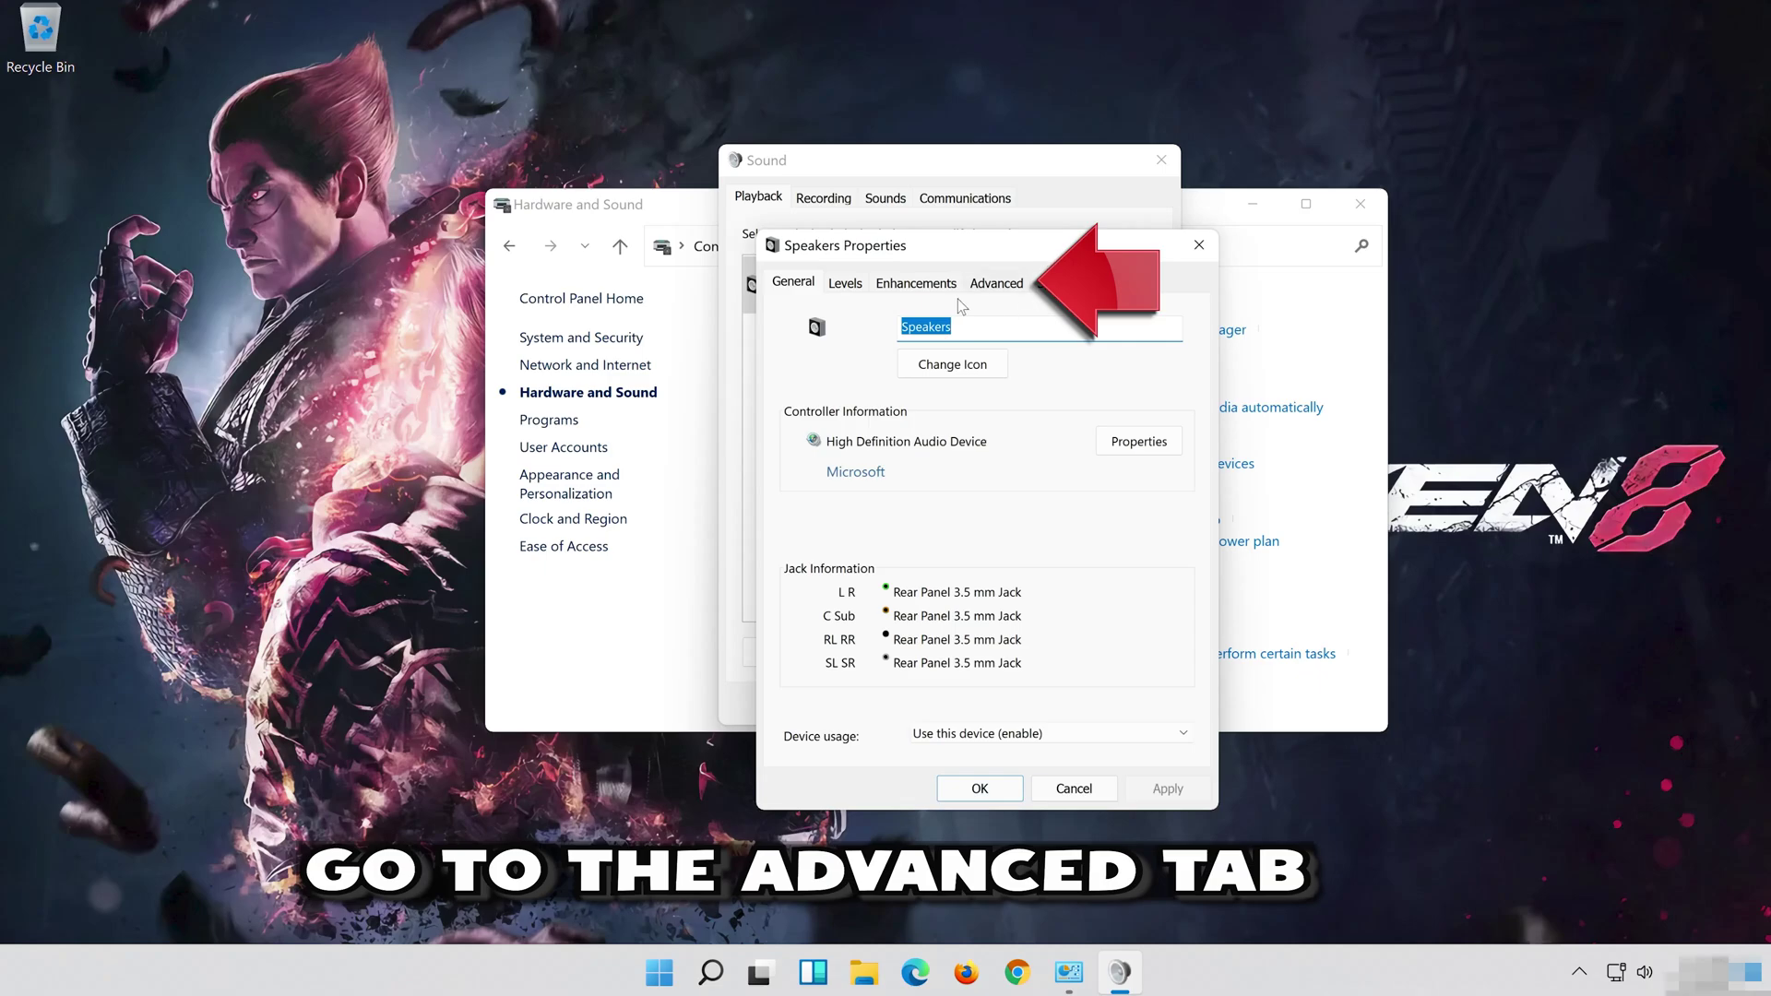
left_click(1008, 282)
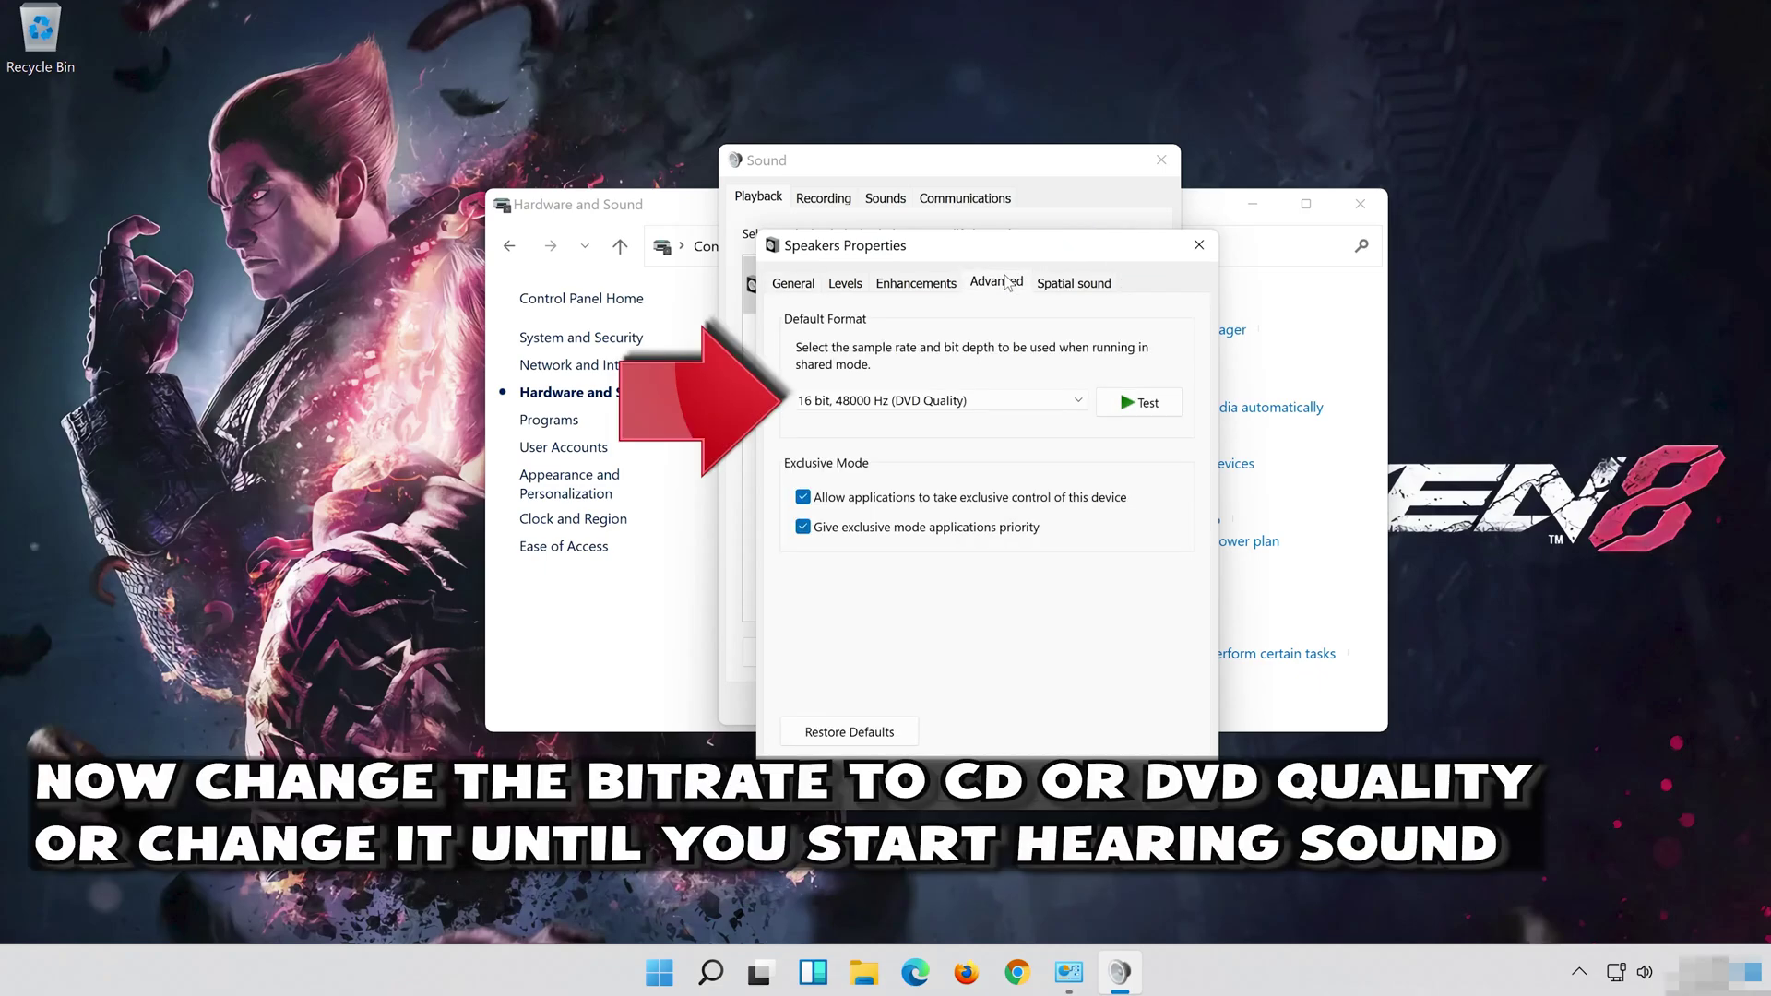
Step: Set the Speakers' default format to 16 bit, 48000 Hz (DVD Quality), apply it and close the Sound settings
left_click(902, 402)
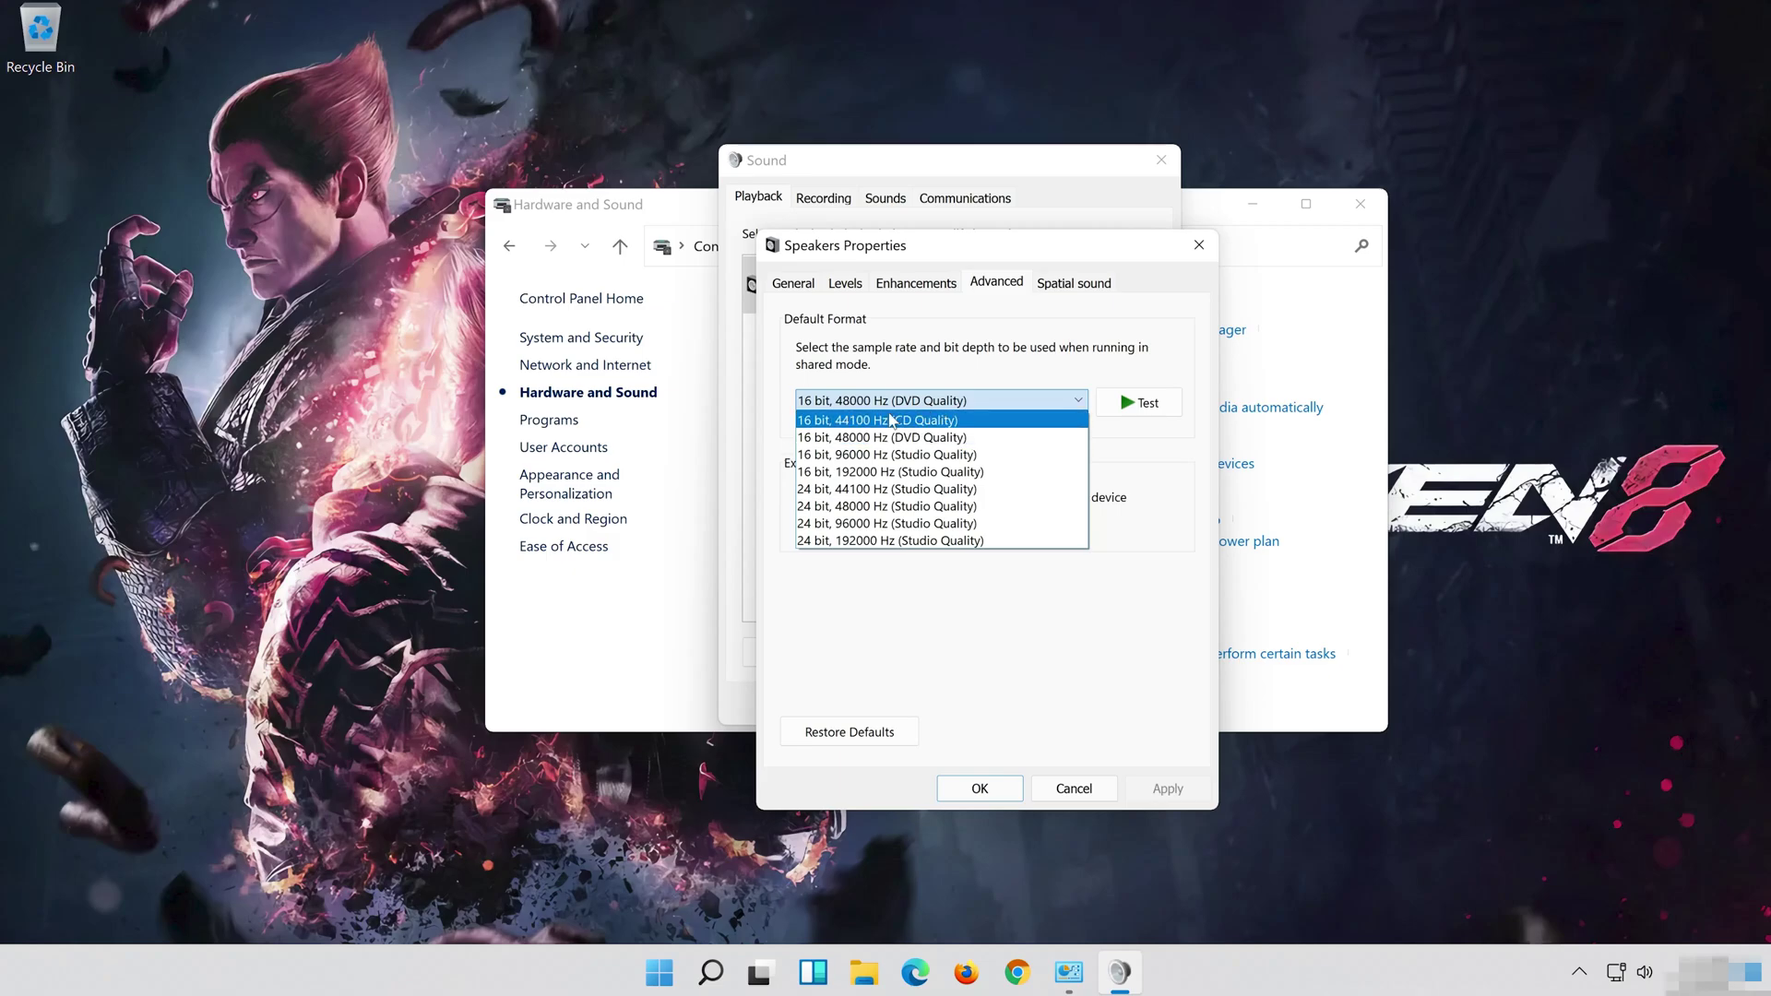
left_click(949, 439)
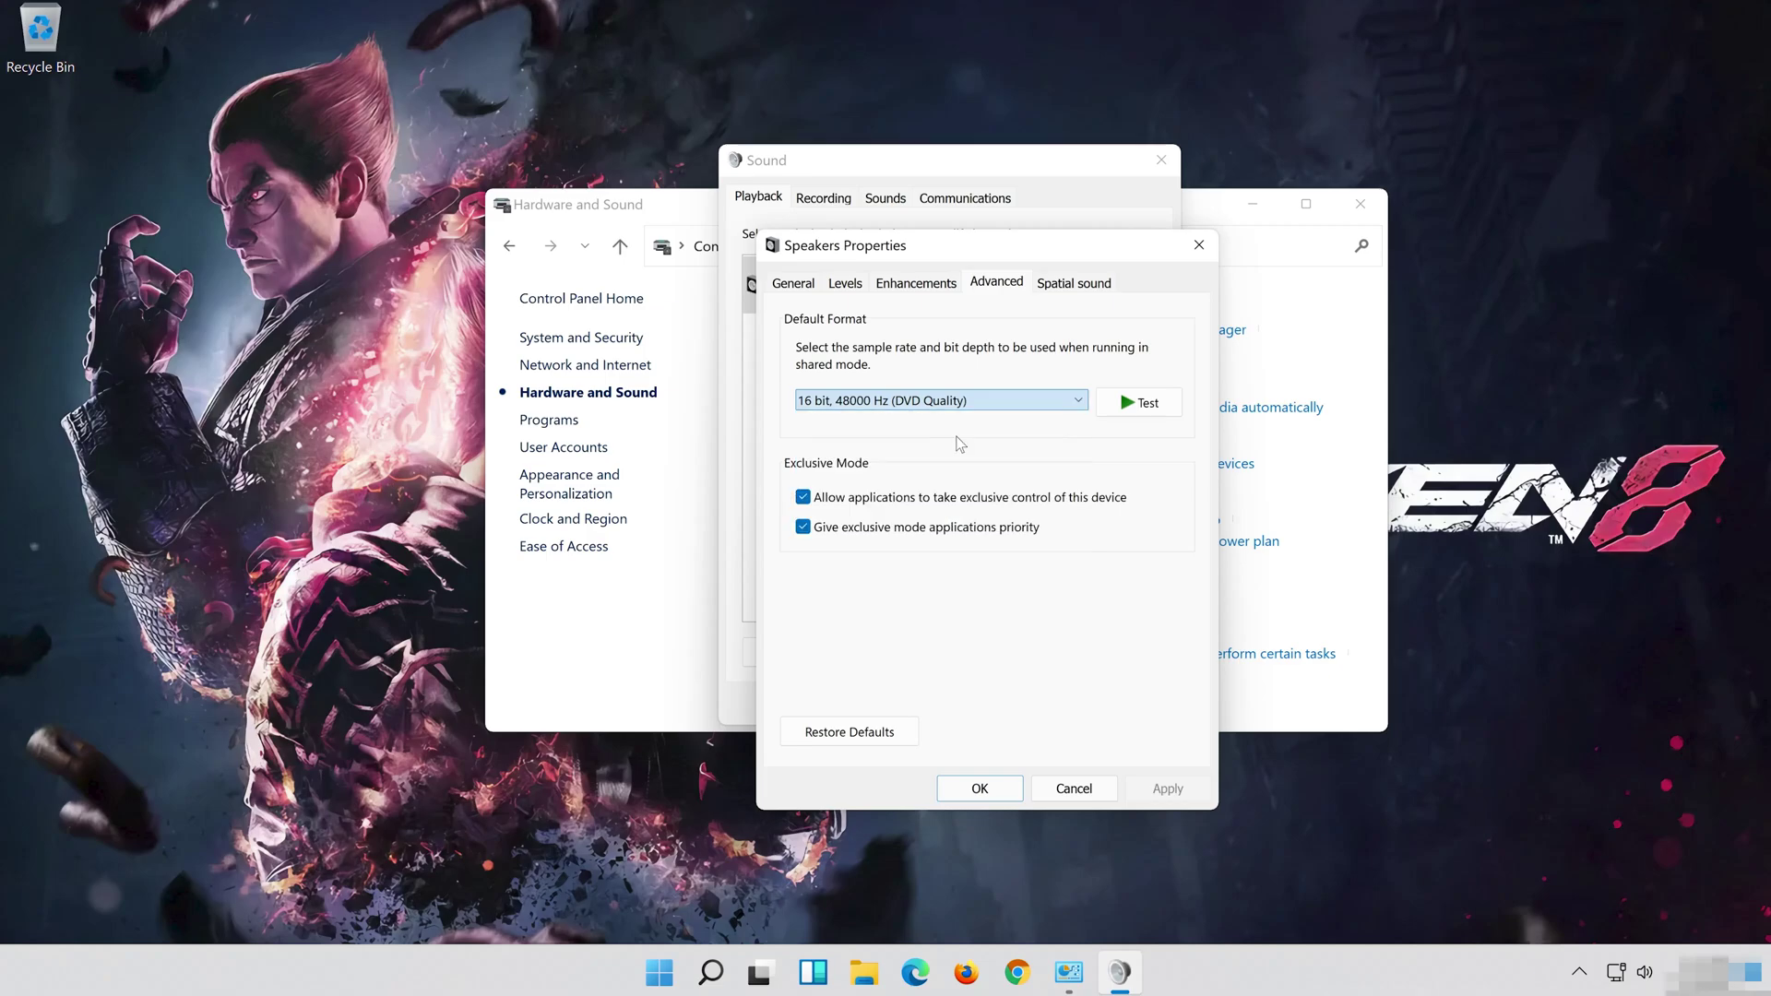
left_click(1148, 791)
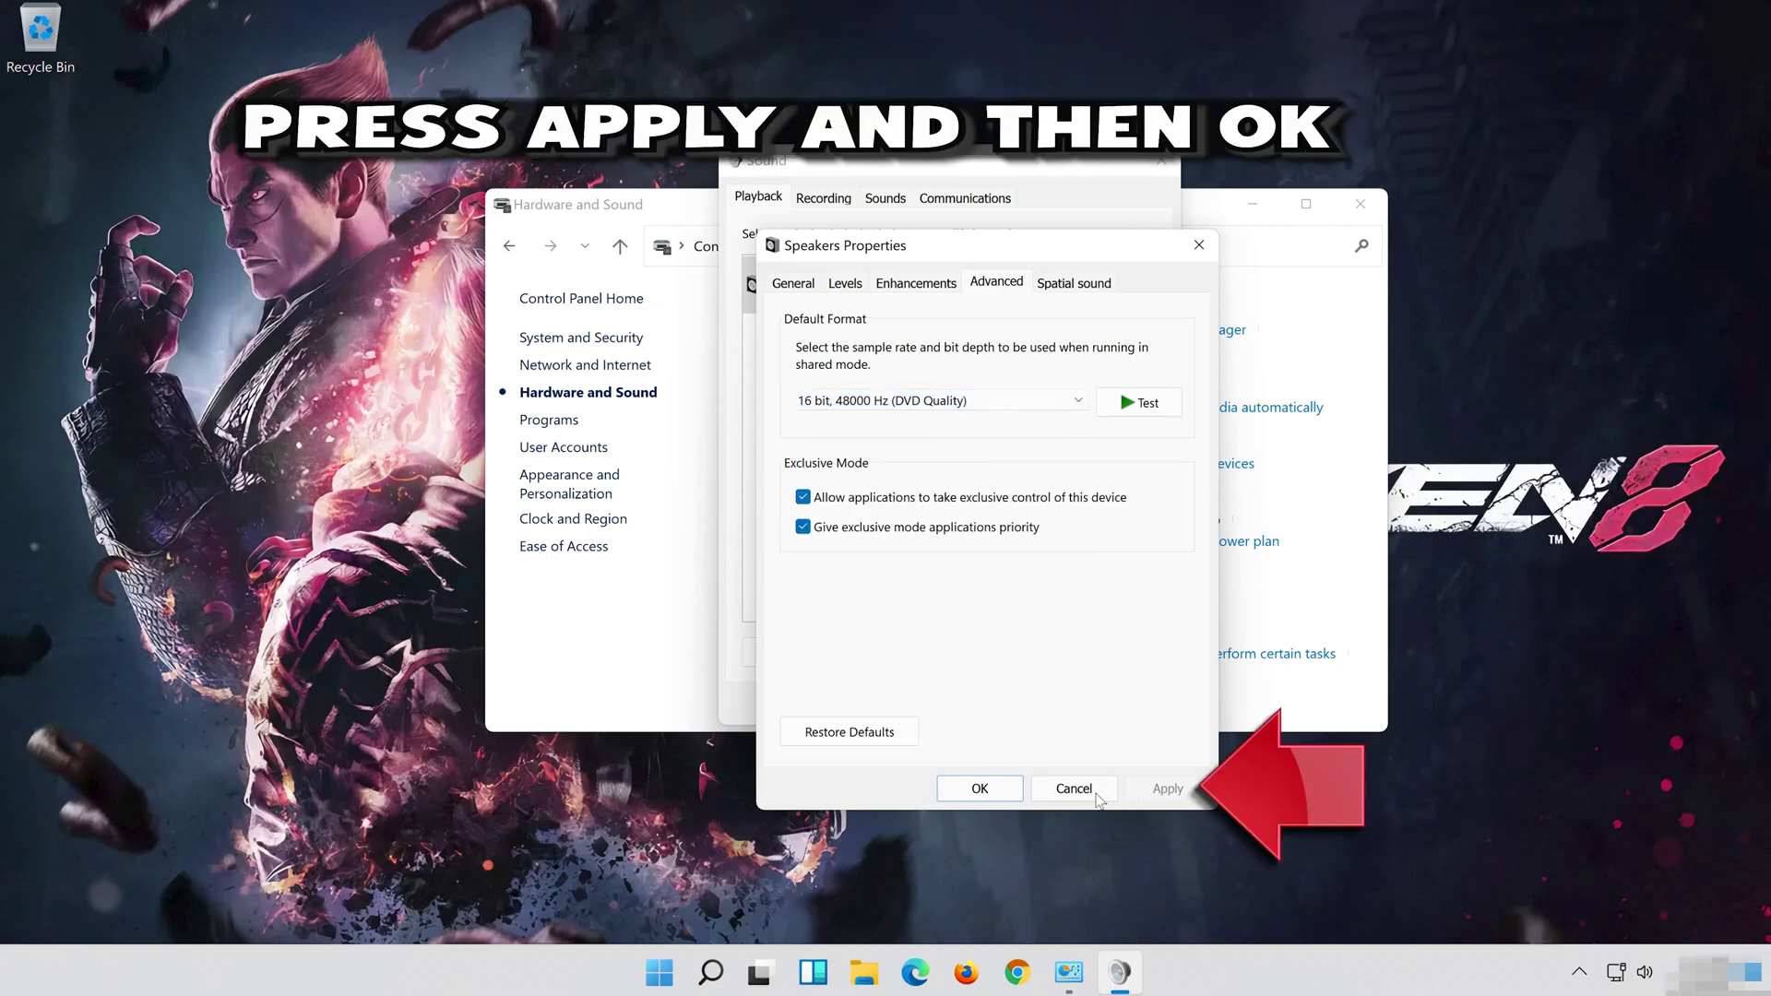
left_click(974, 794)
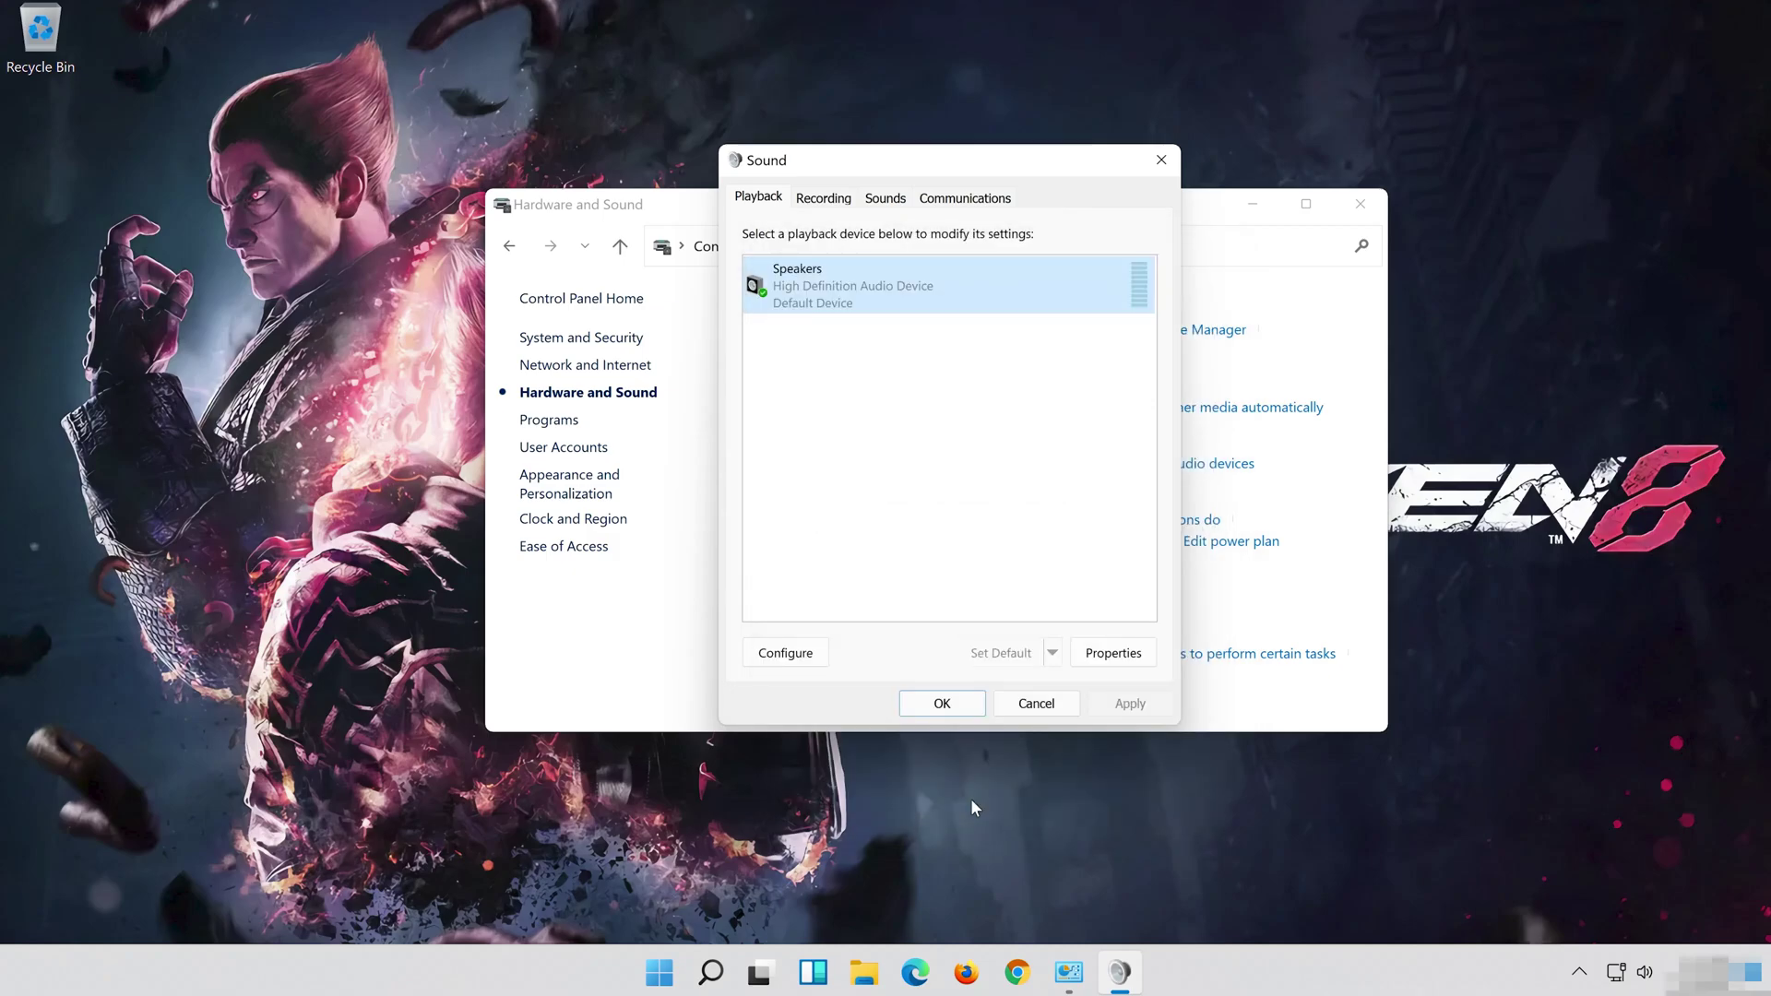
left_click(917, 706)
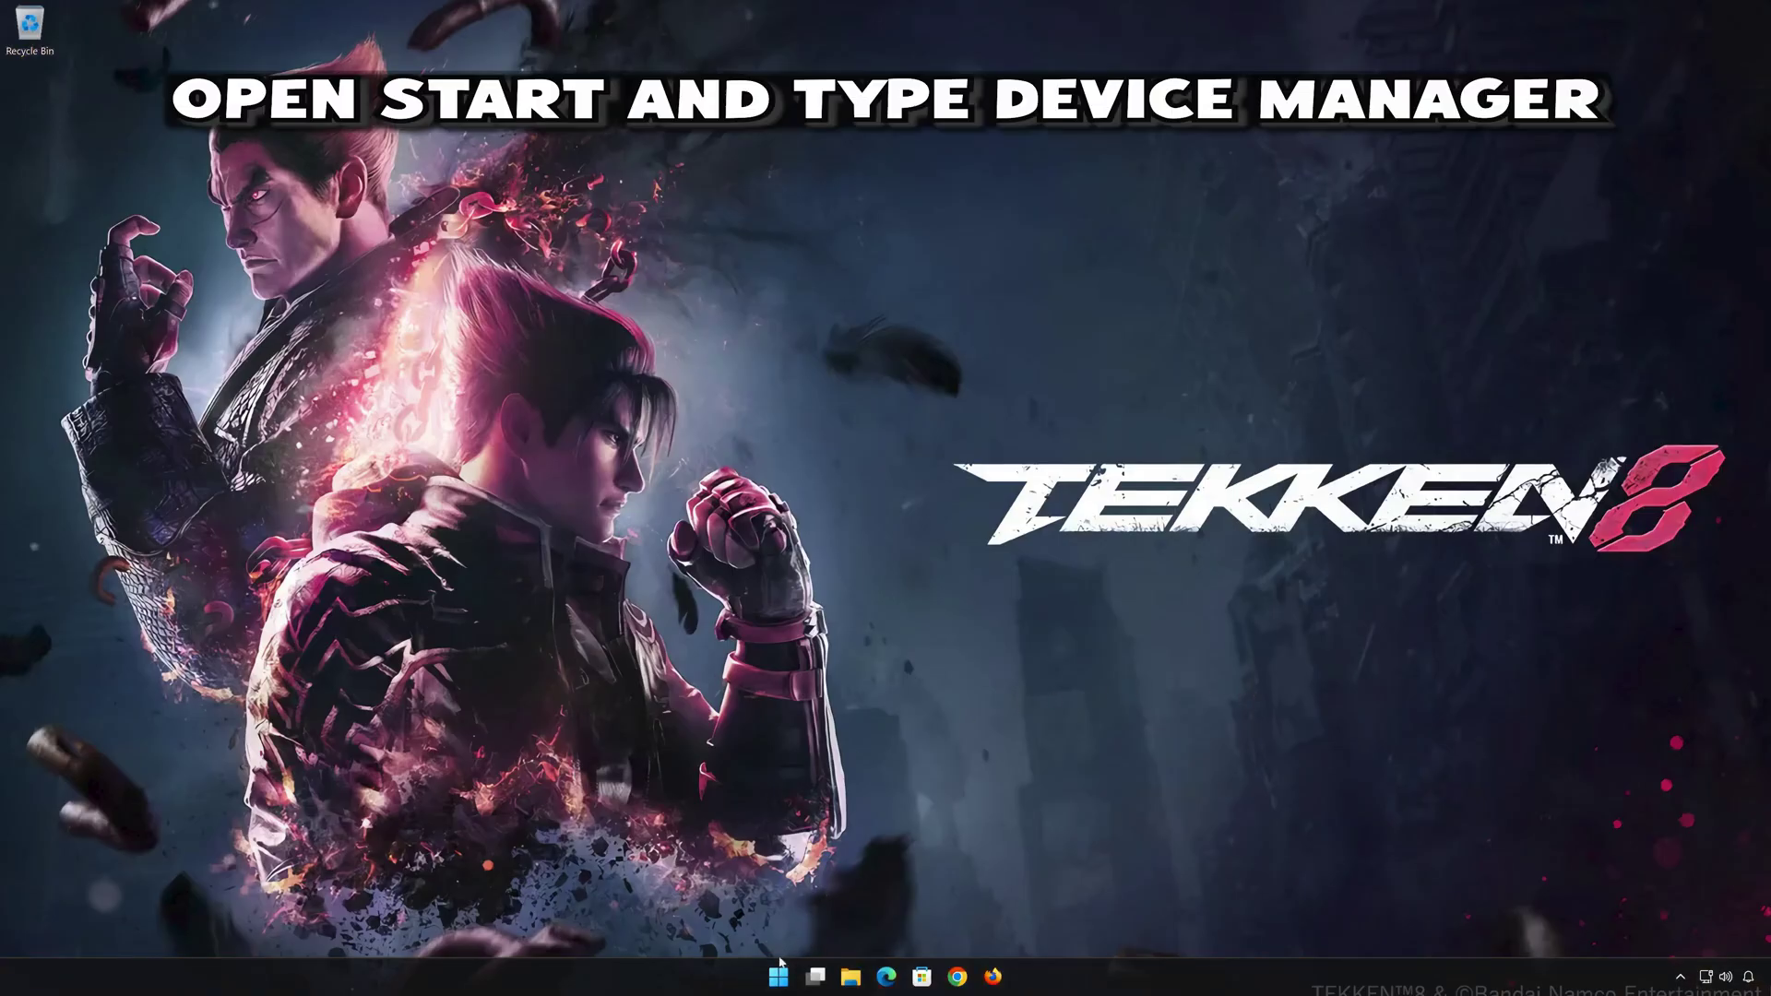
Step: Search for "device manager", open Device Manager and move its window to the middle of the desktop
left_click(794, 978)
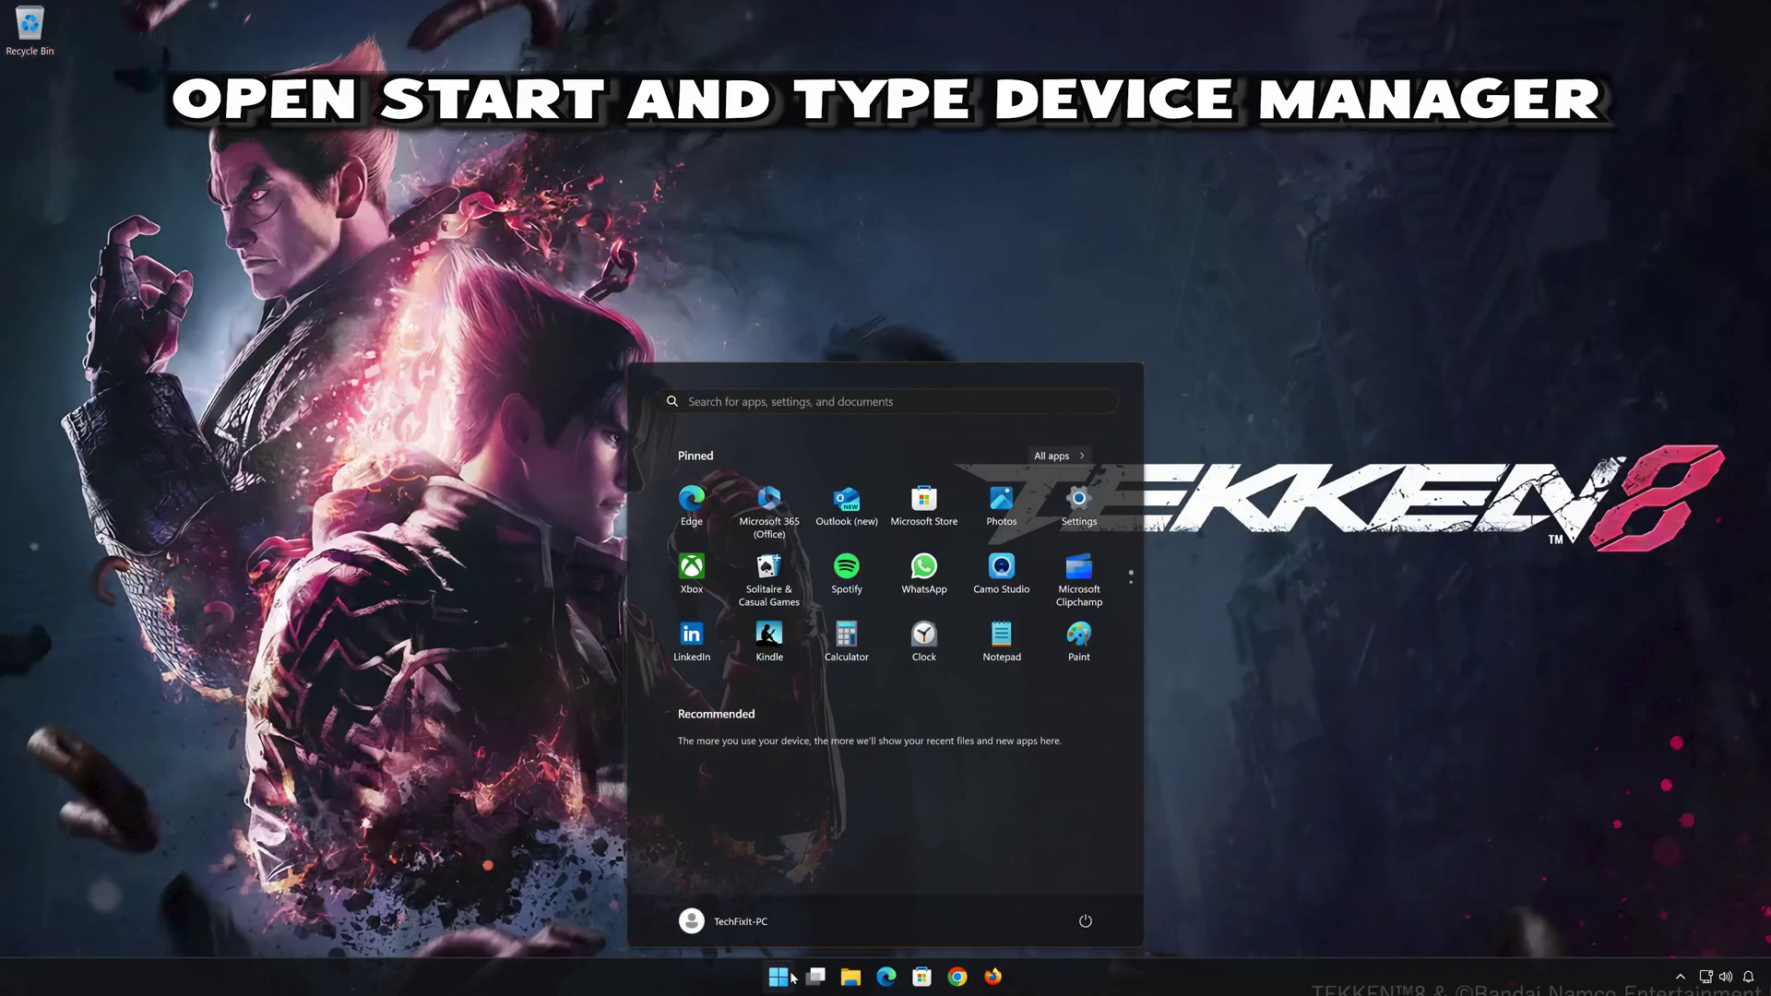
type("devic")
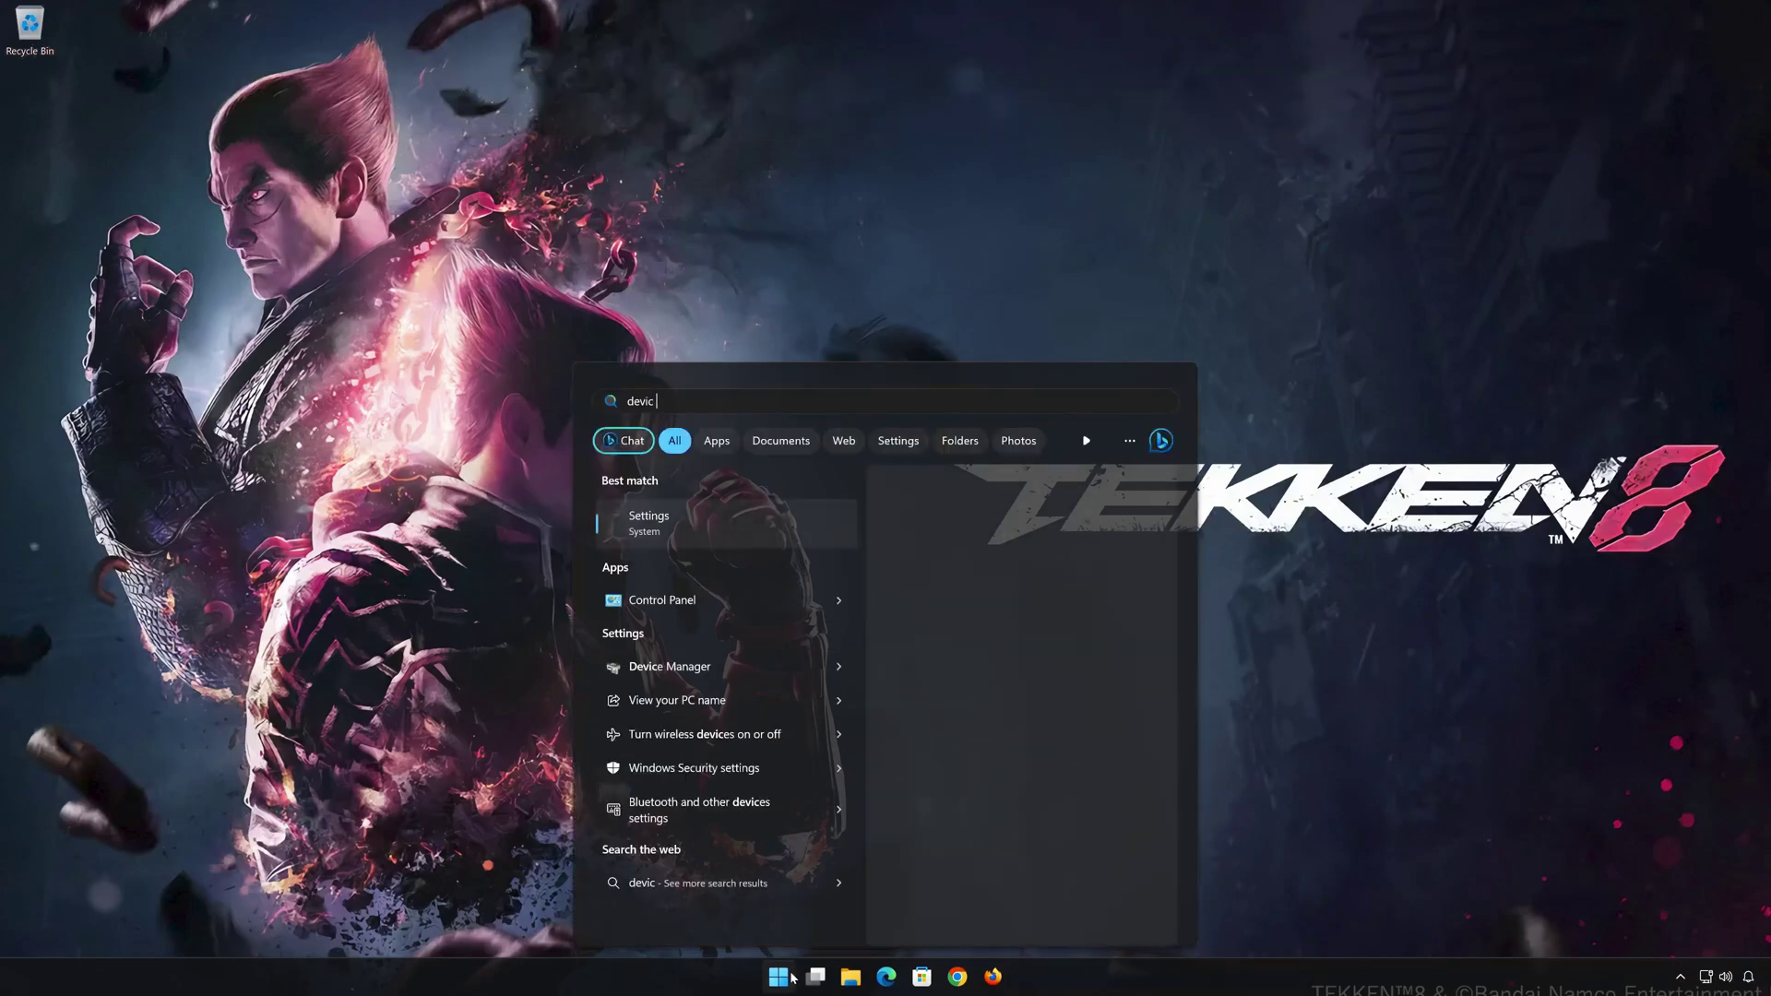
type("e manager")
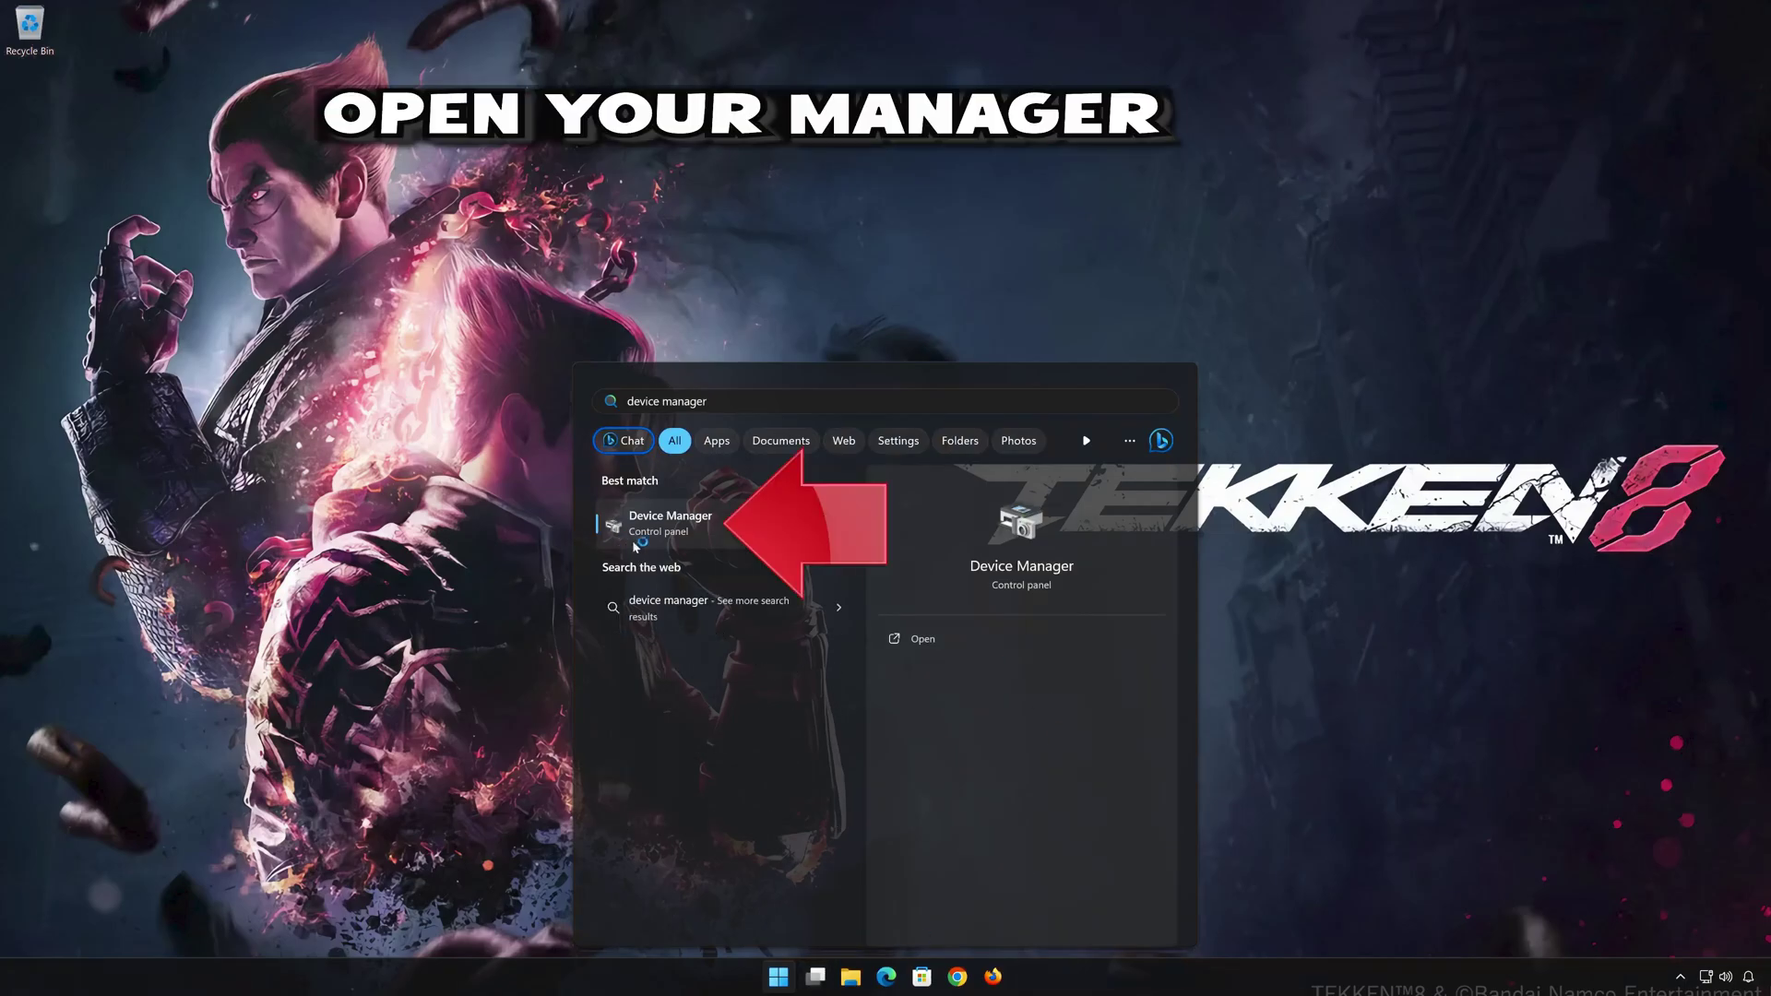
left_click(700, 530)
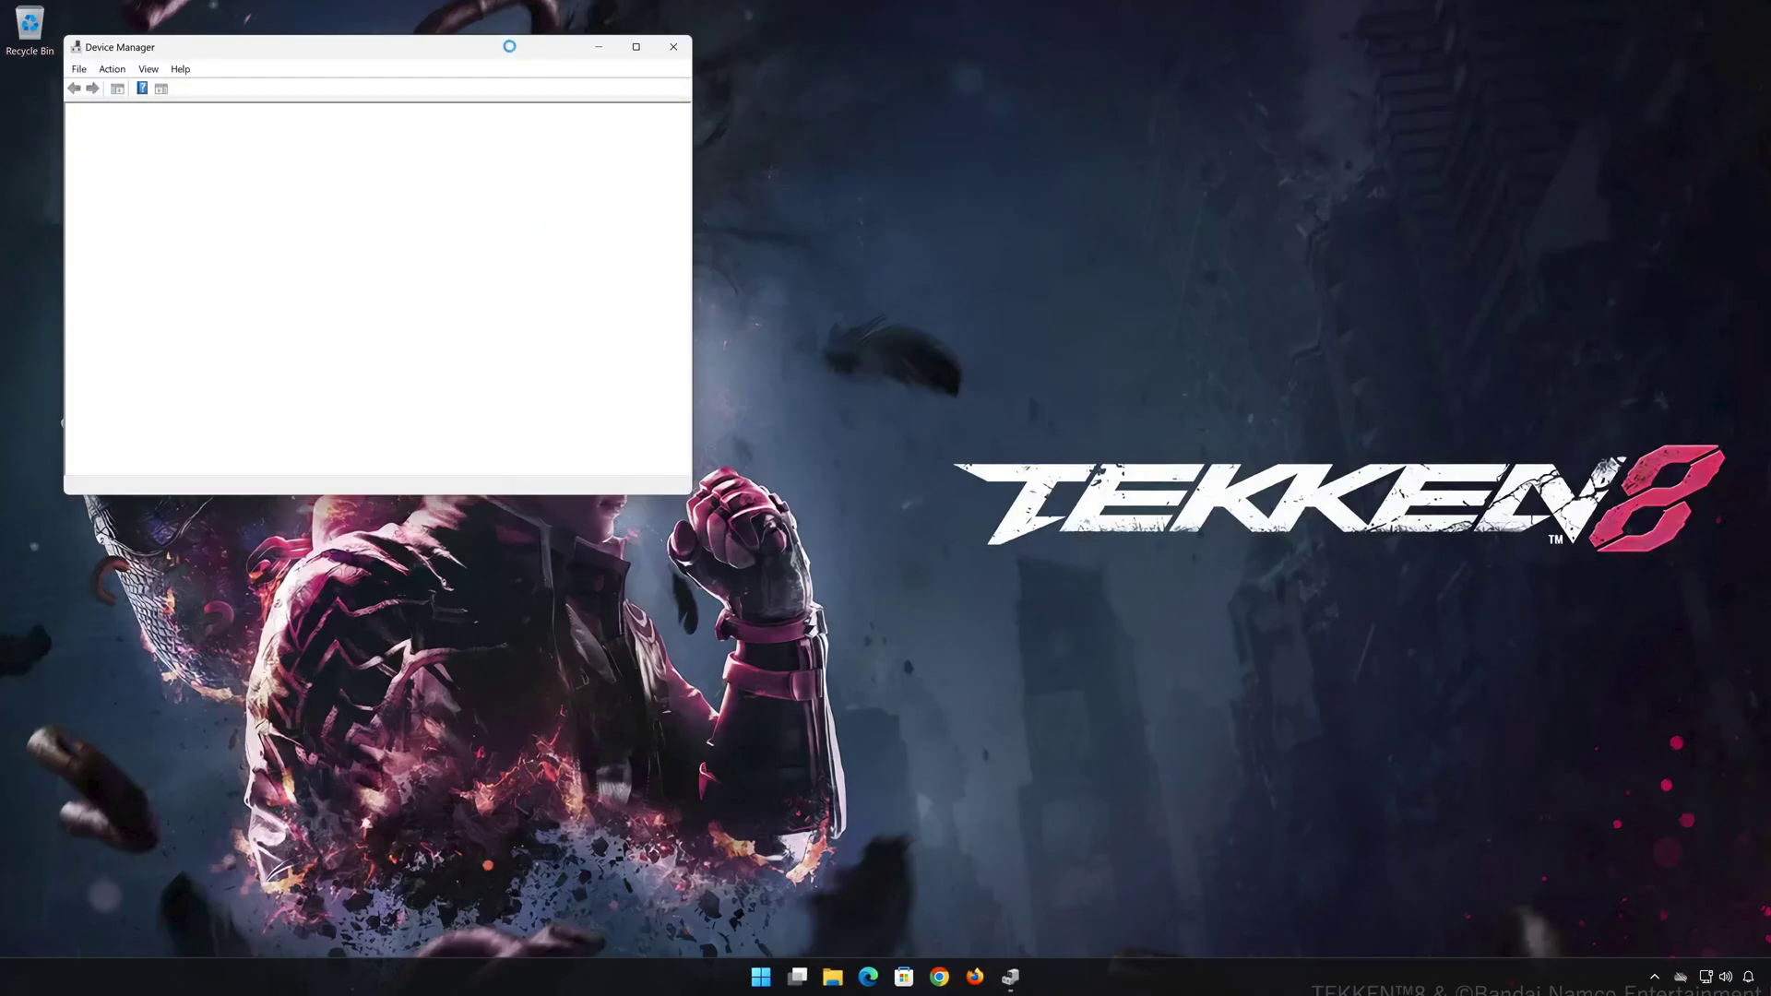
left_click_drag(512, 50, 1078, 235)
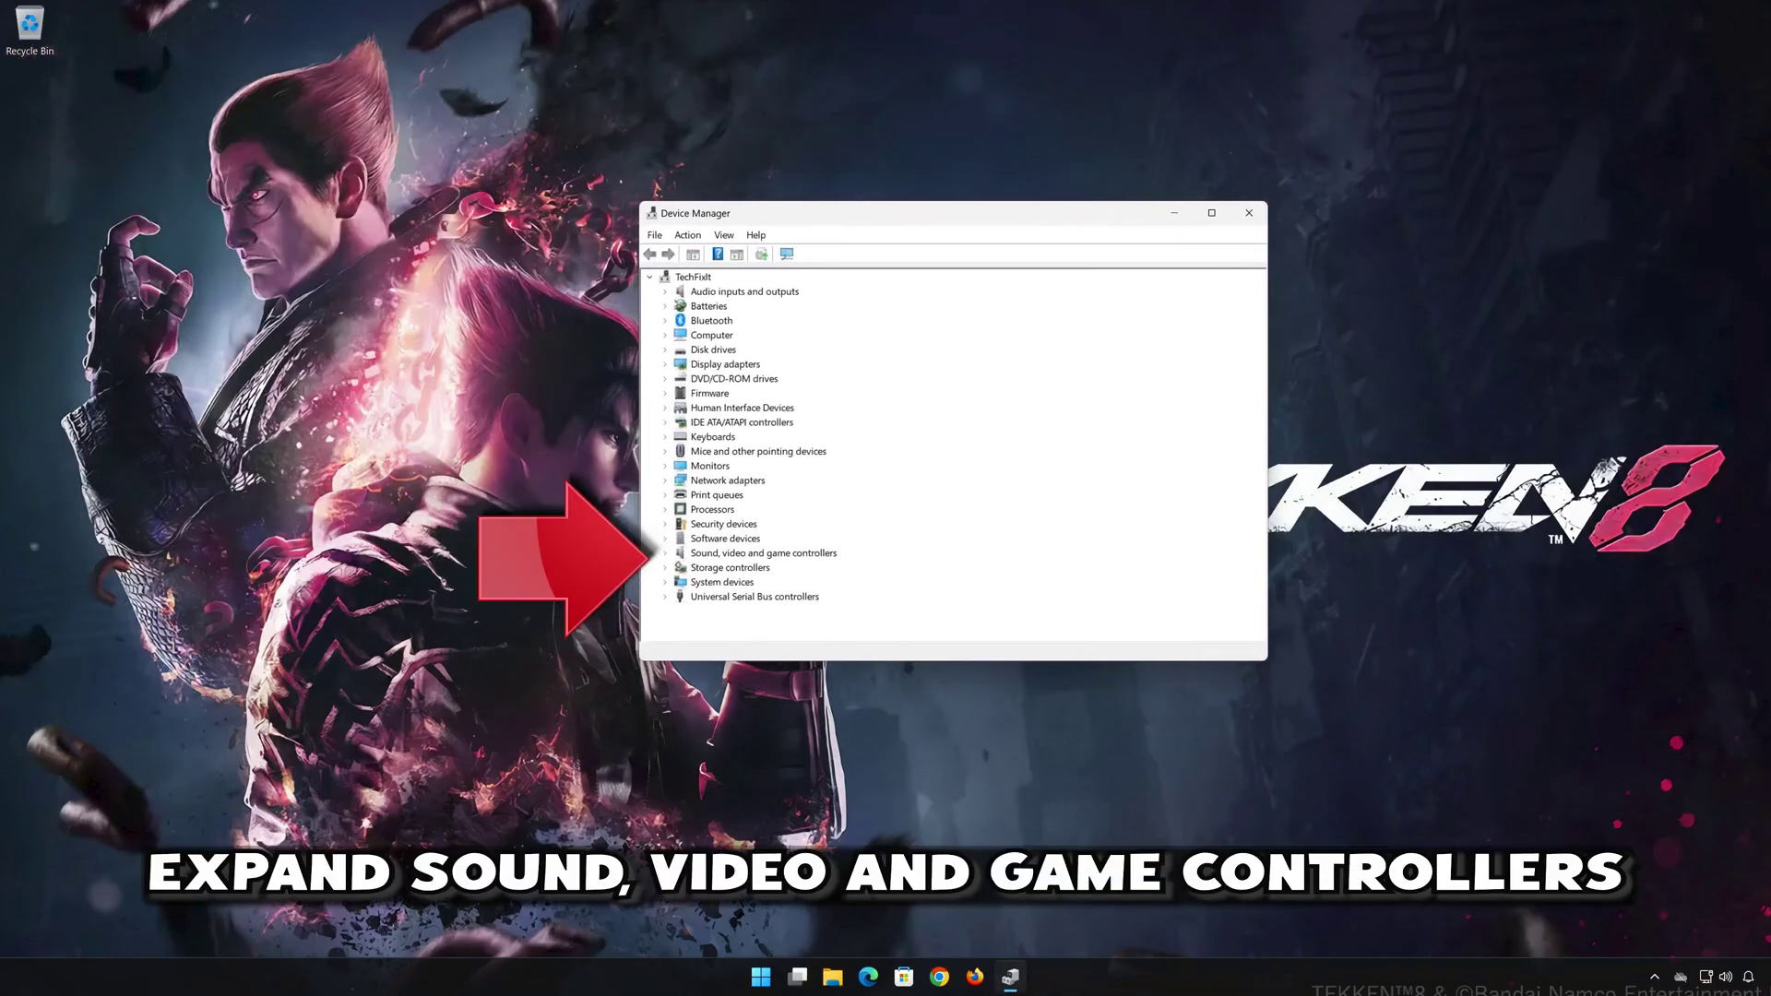
Step: Expand Sound, video and game controllers and open the driver properties of the High Definition Audio Device
left_click(664, 553)
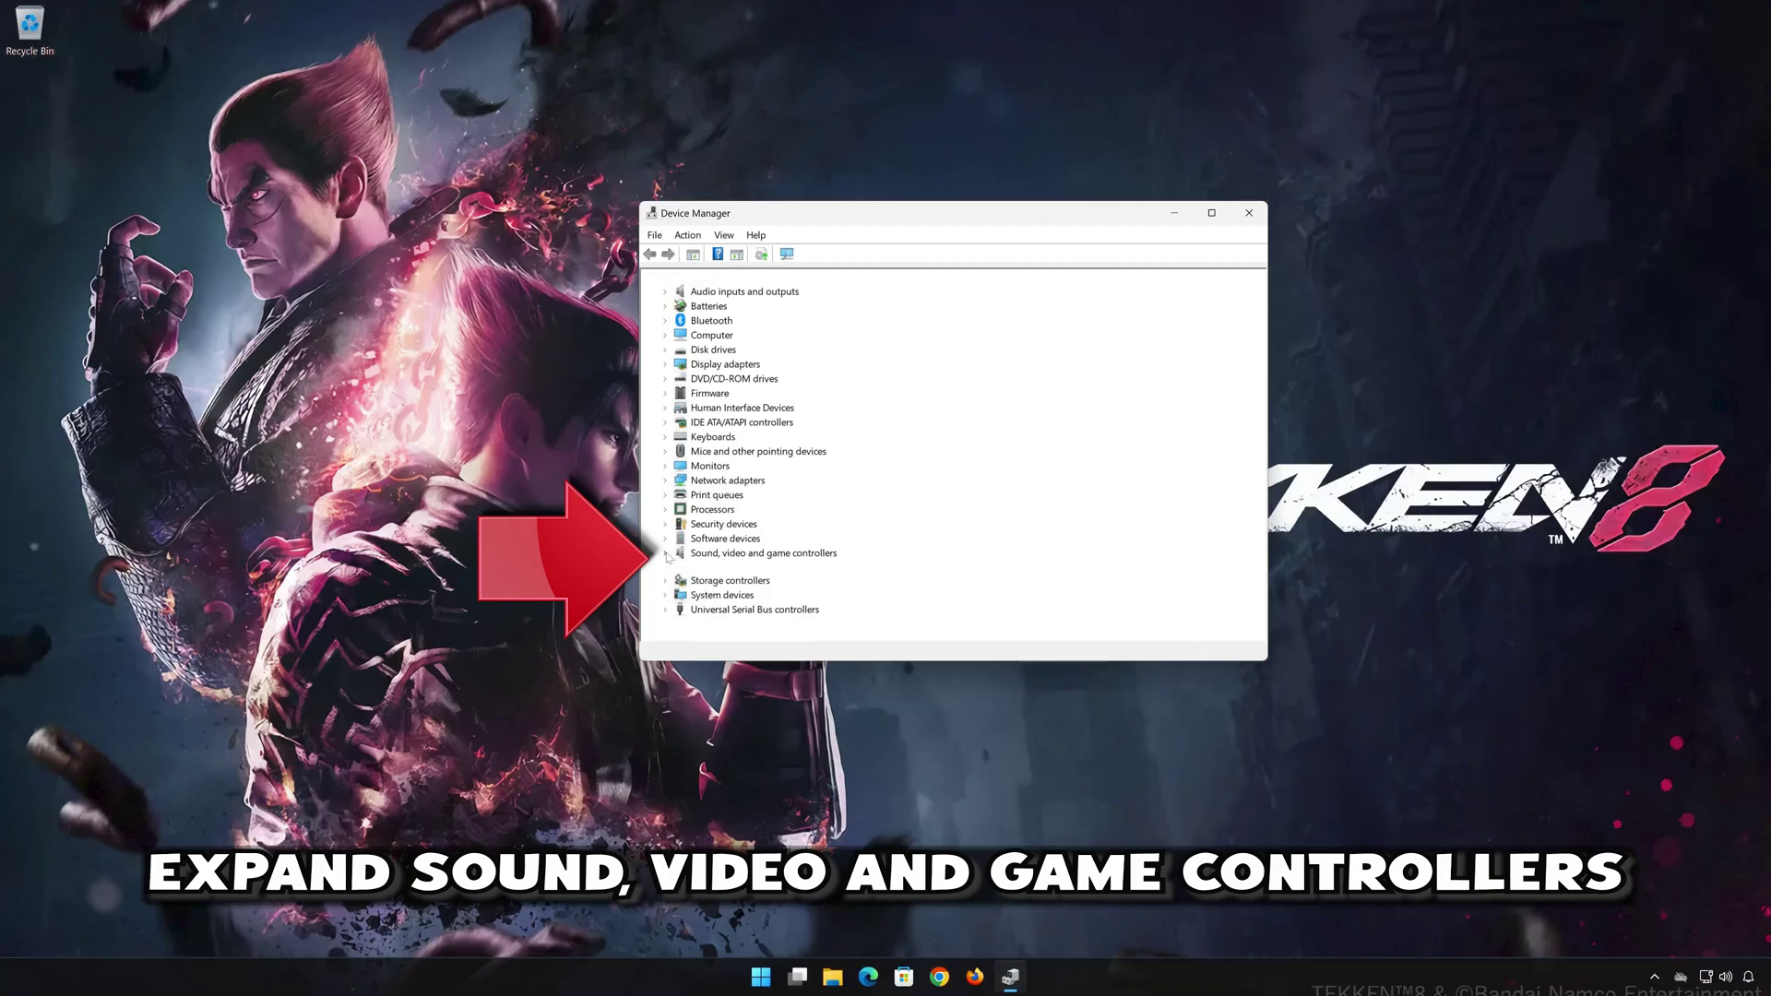
left_click(698, 569)
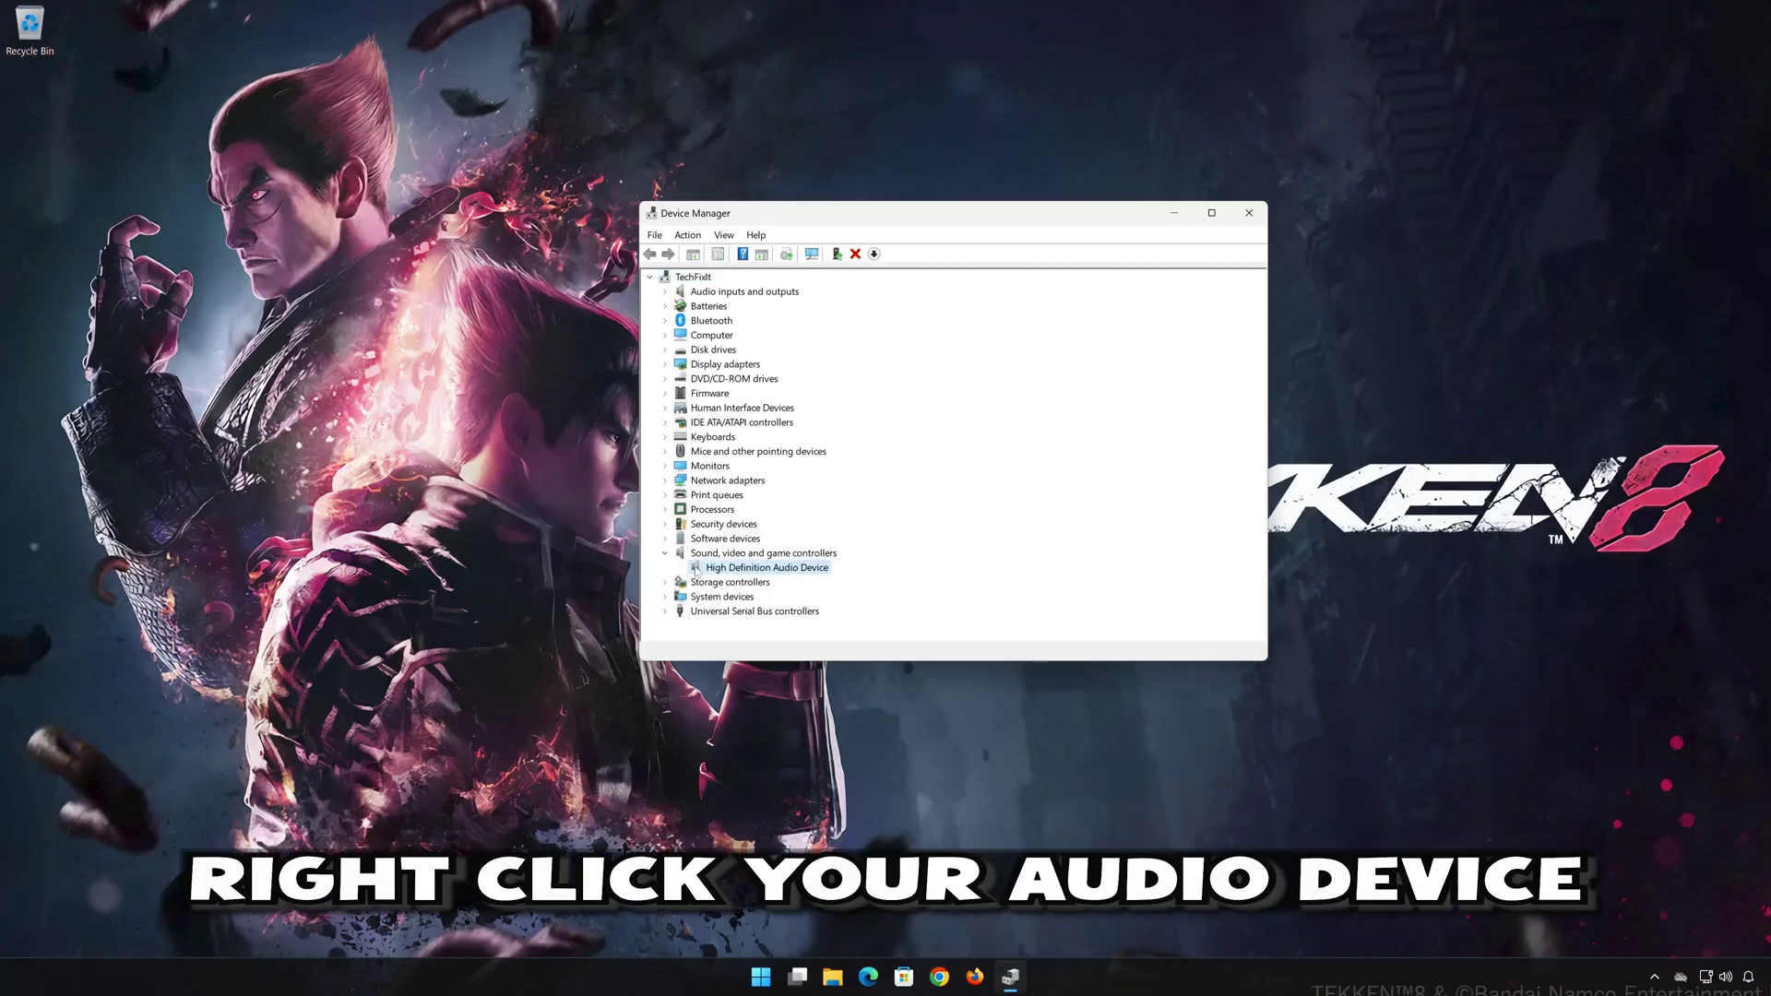
right_click(769, 569)
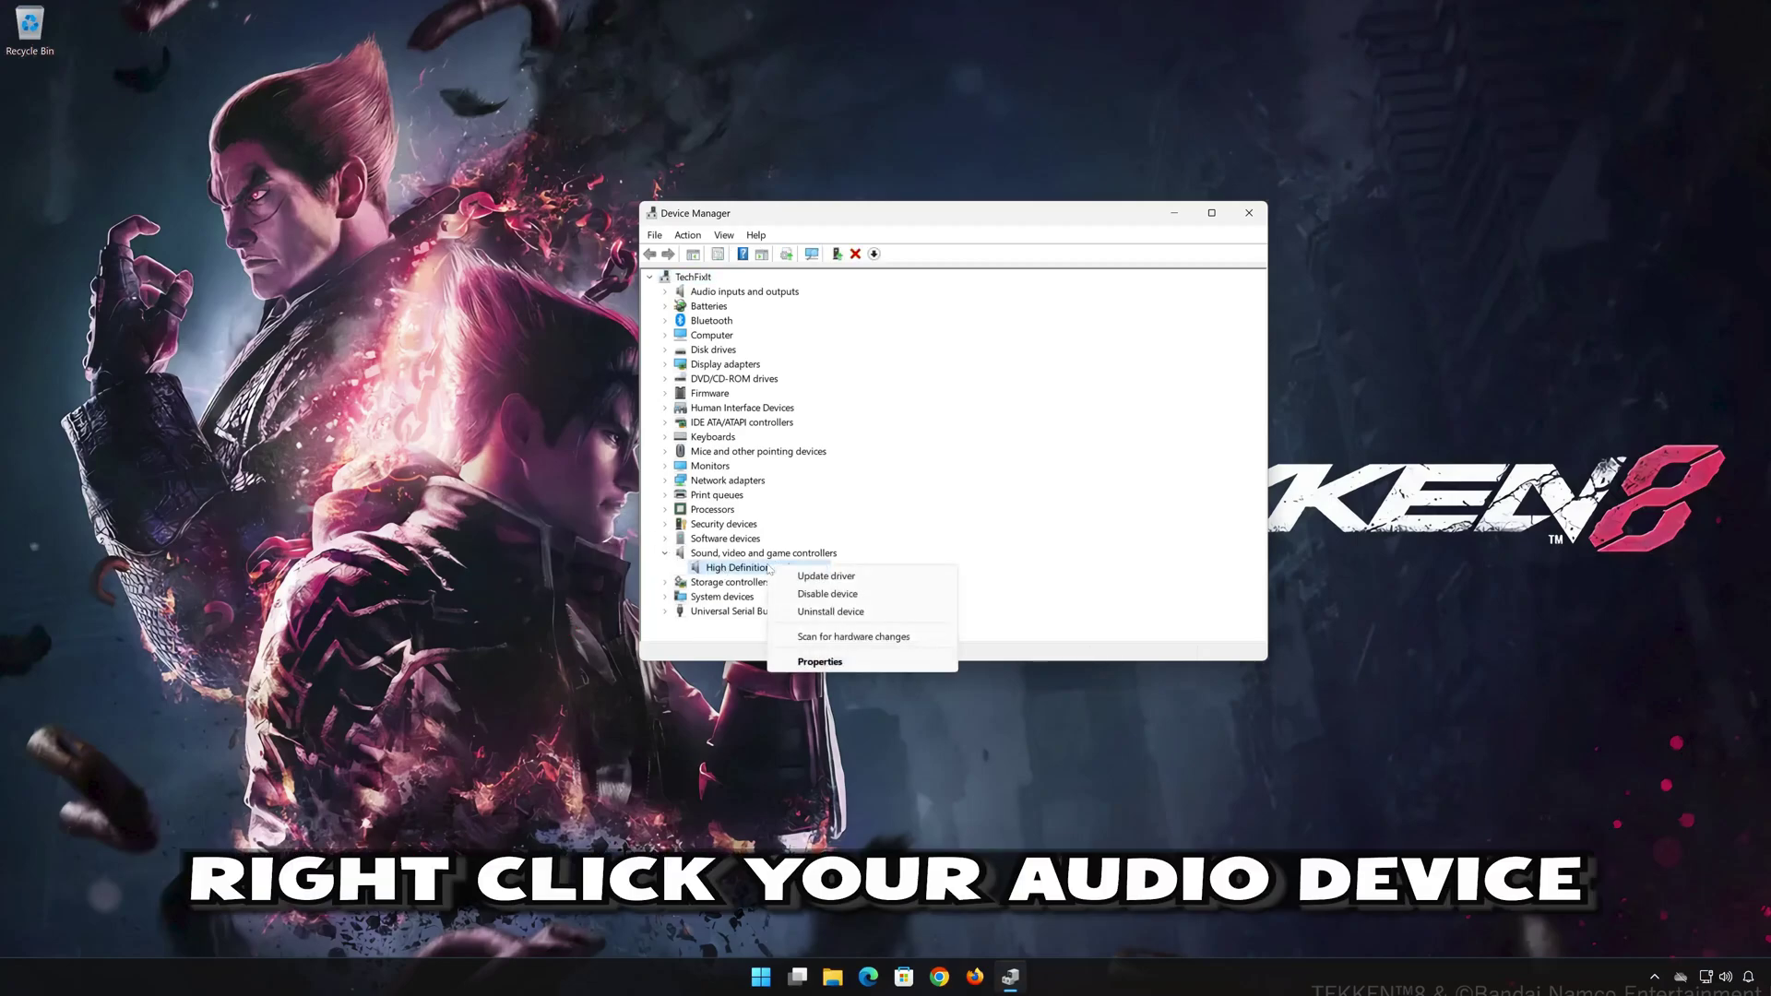
left_click(863, 664)
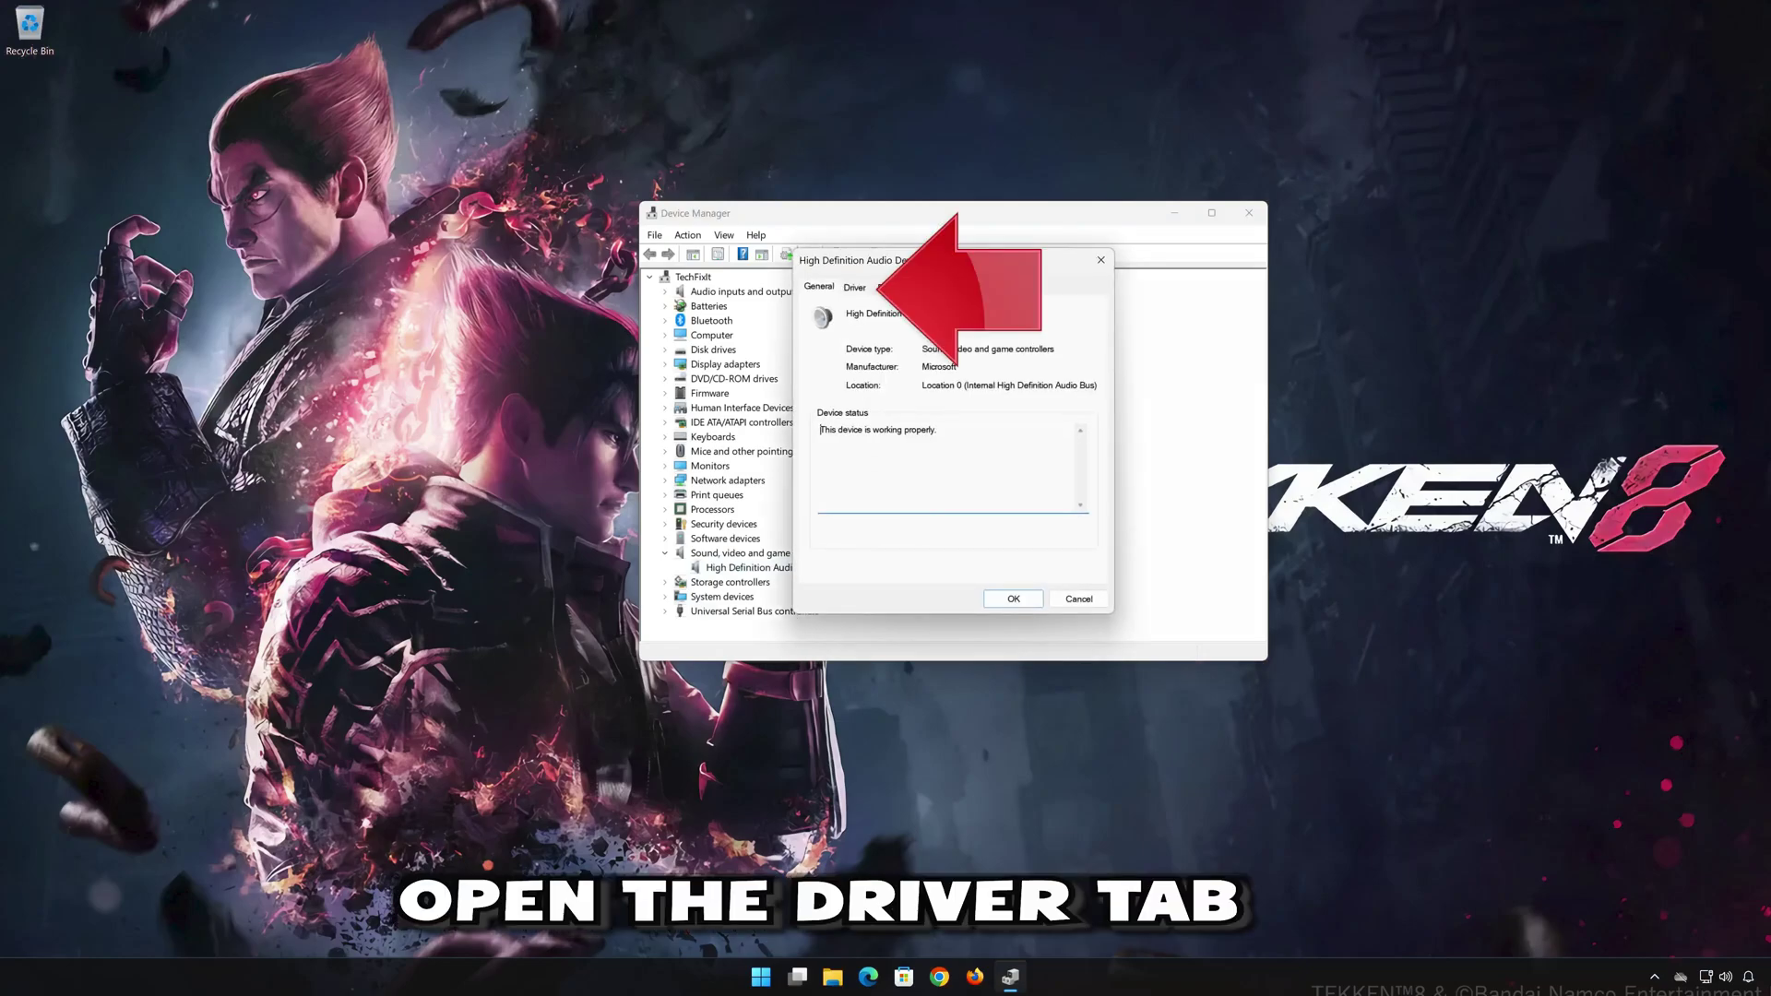
left_click(853, 287)
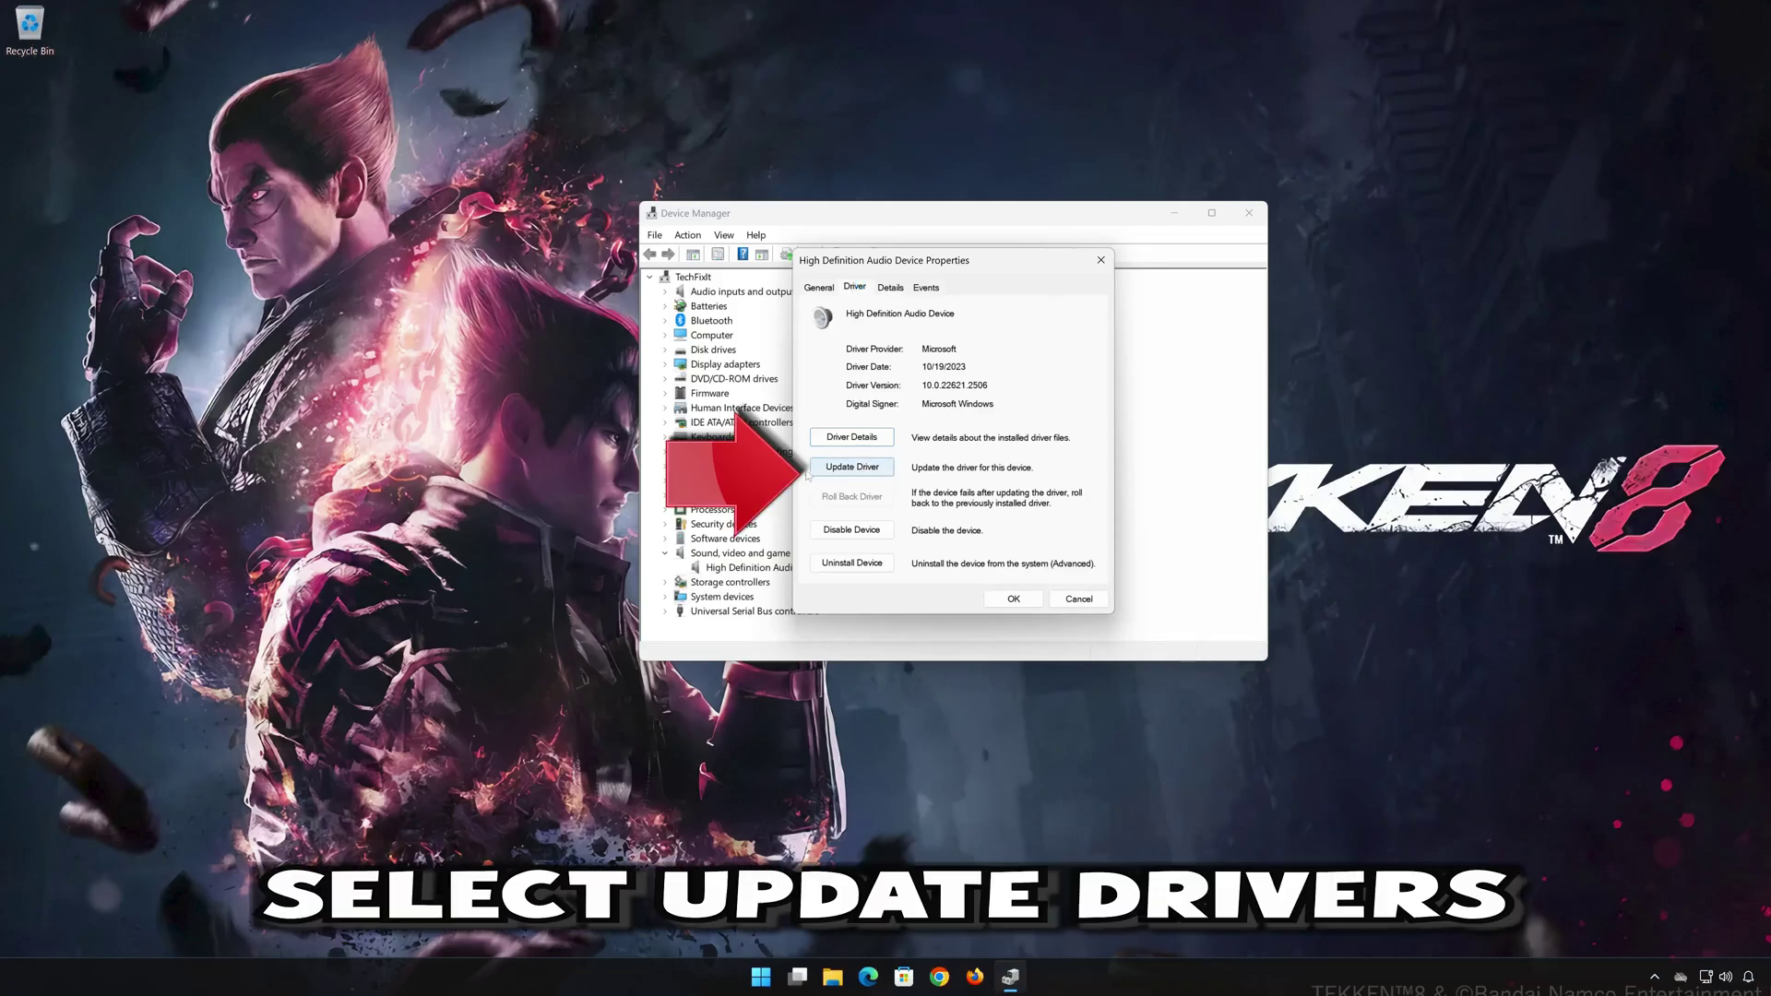
Step: Update the driver manually by picking High Definition Audio Device from the available drivers on the computer, and accept the installation
left_click(858, 475)
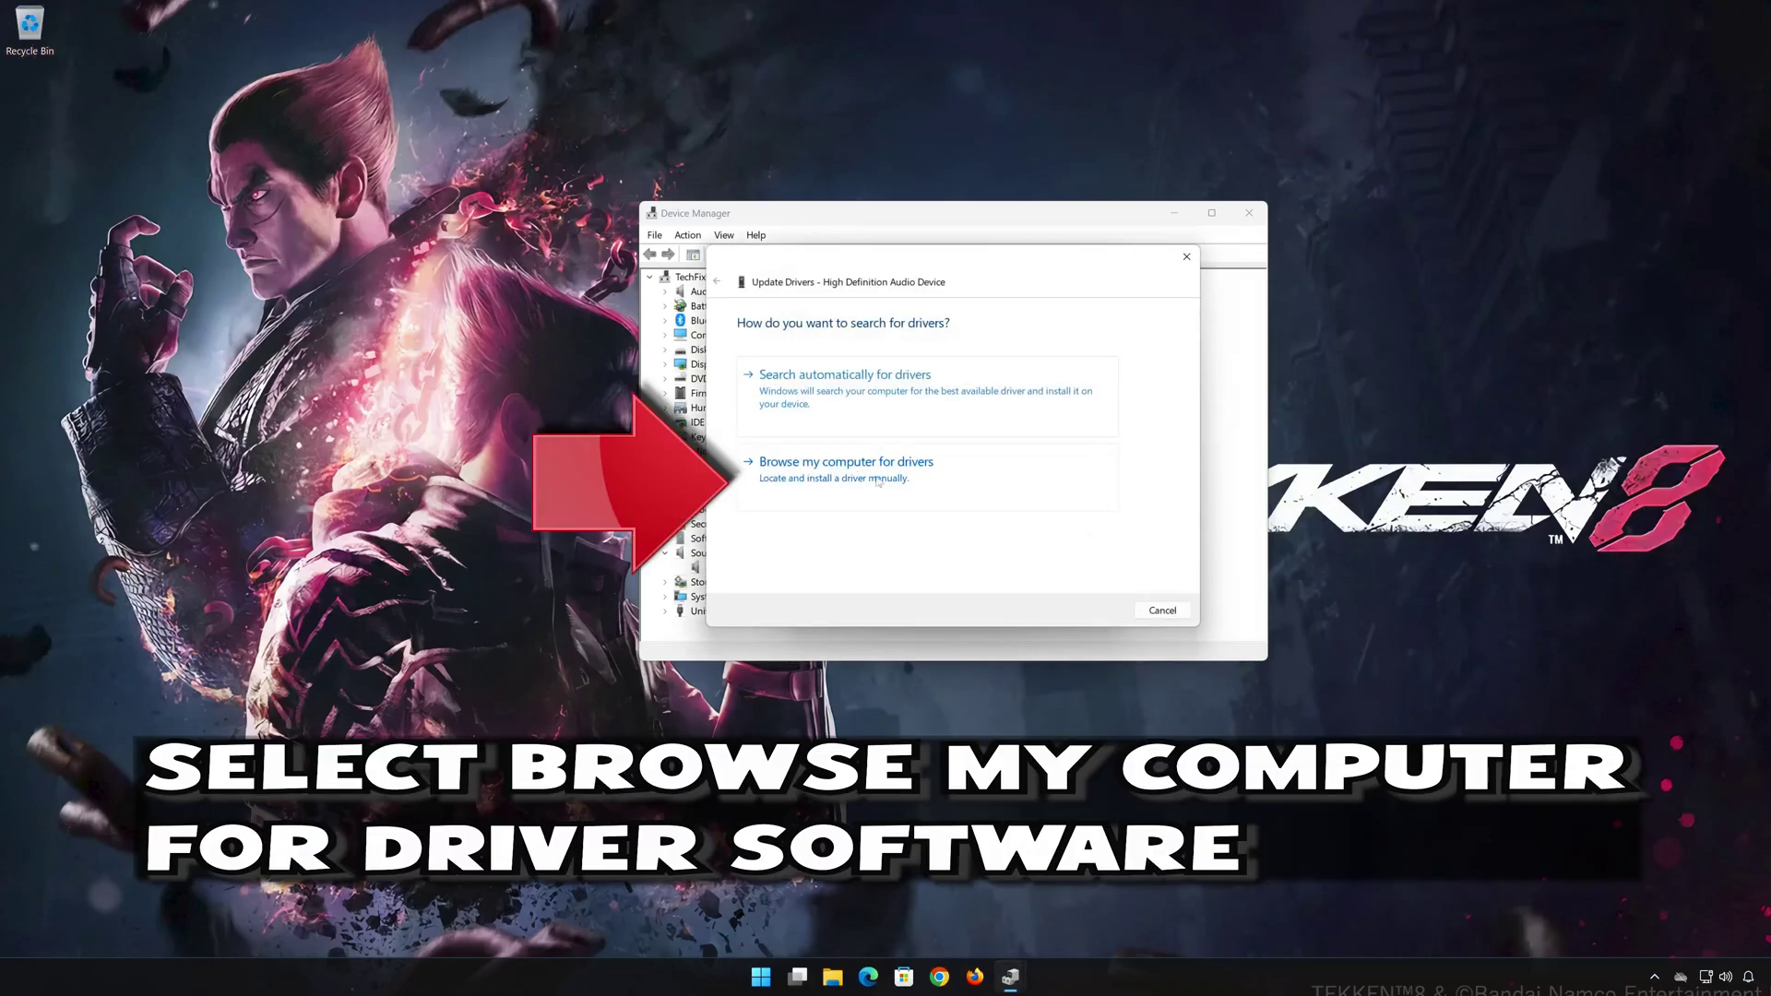
left_click(843, 481)
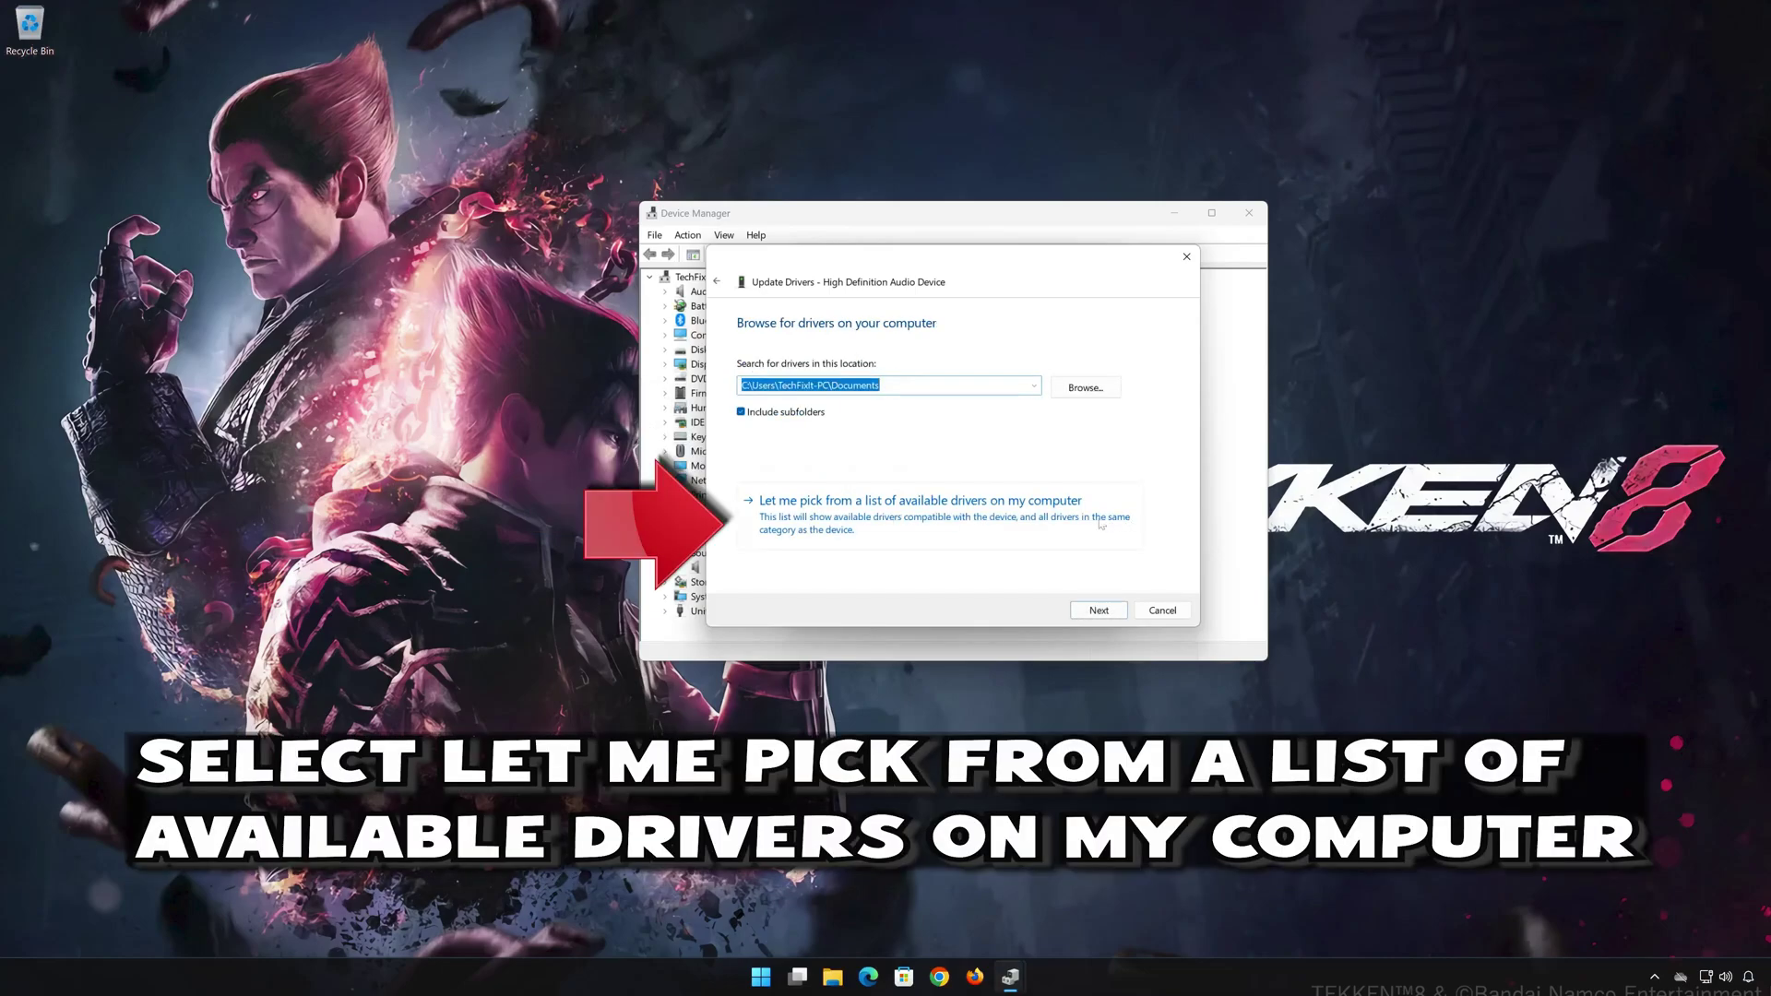
left_click(887, 529)
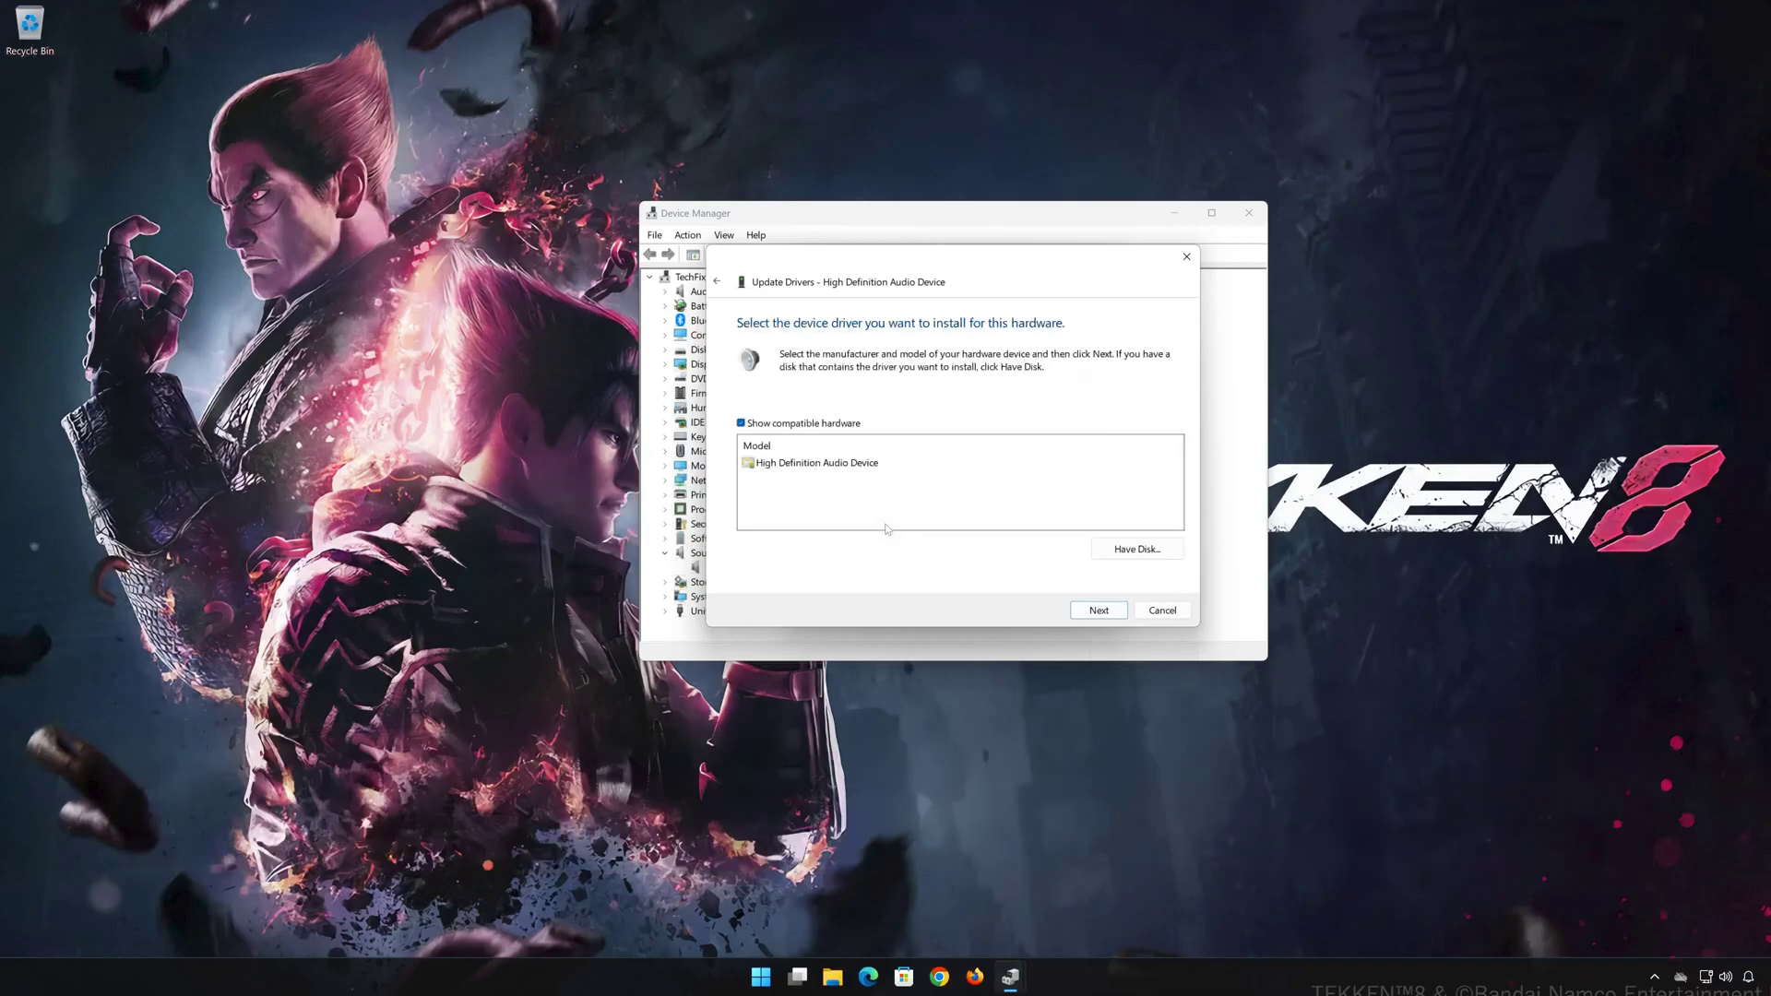
left_click(855, 465)
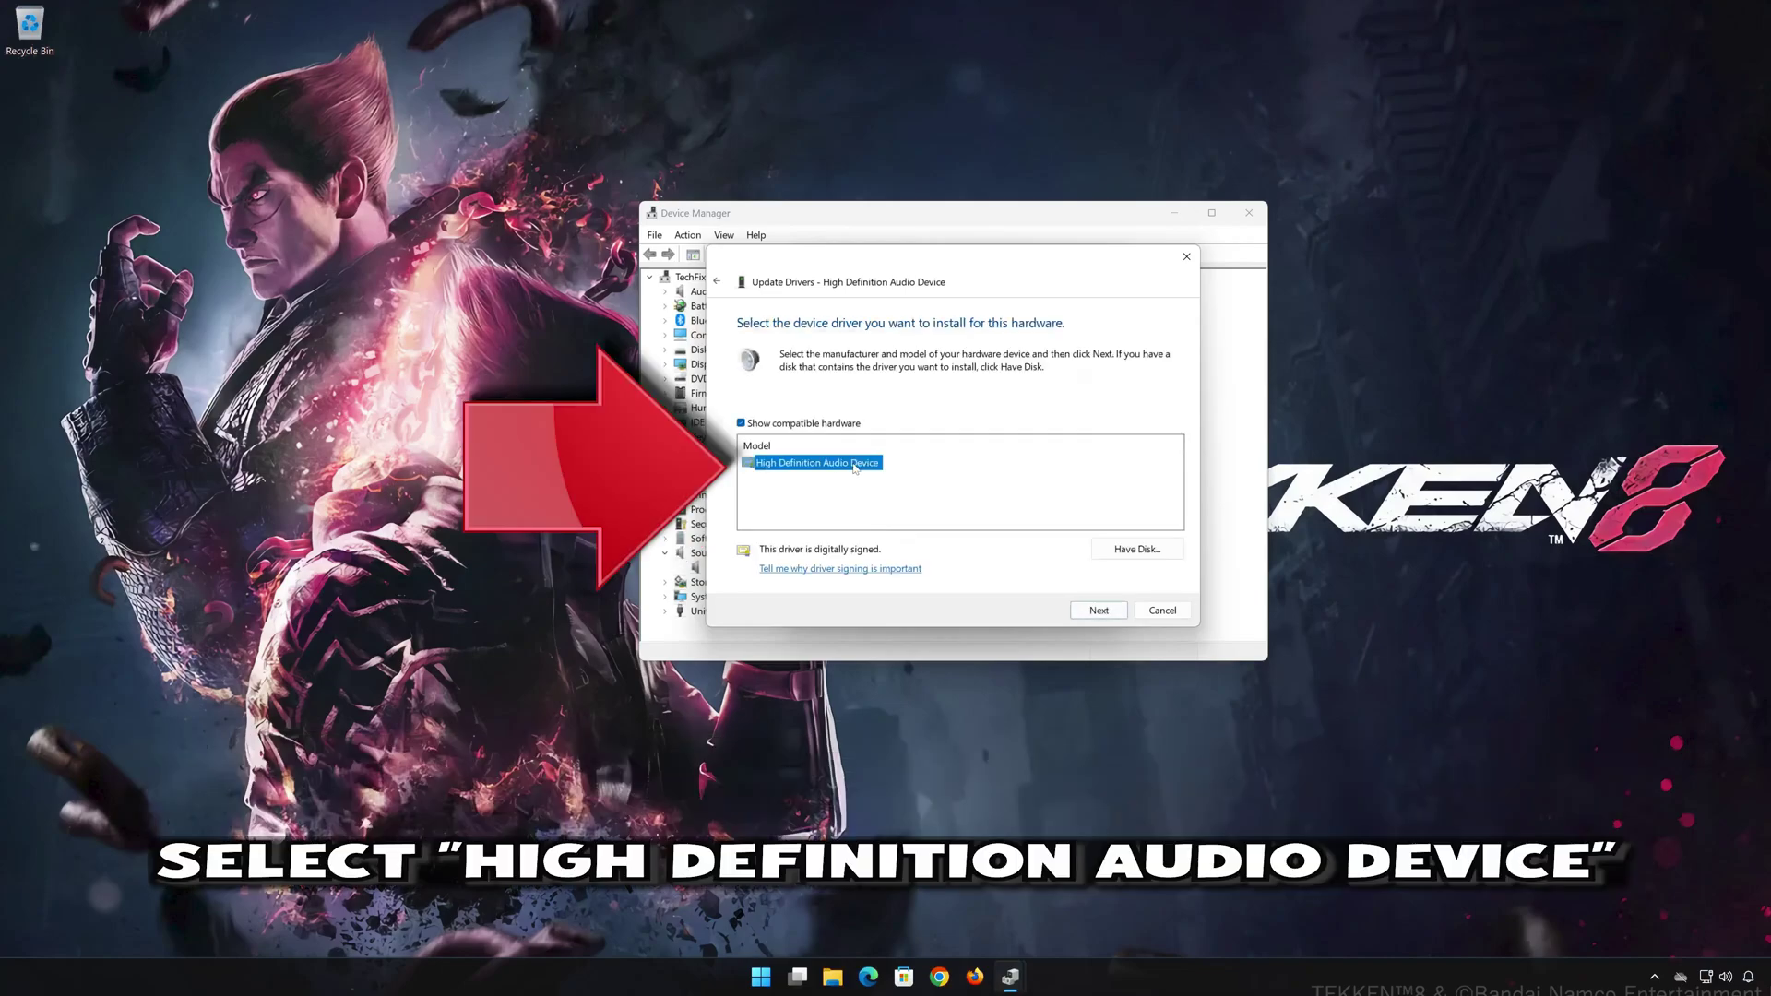
left_click(1097, 613)
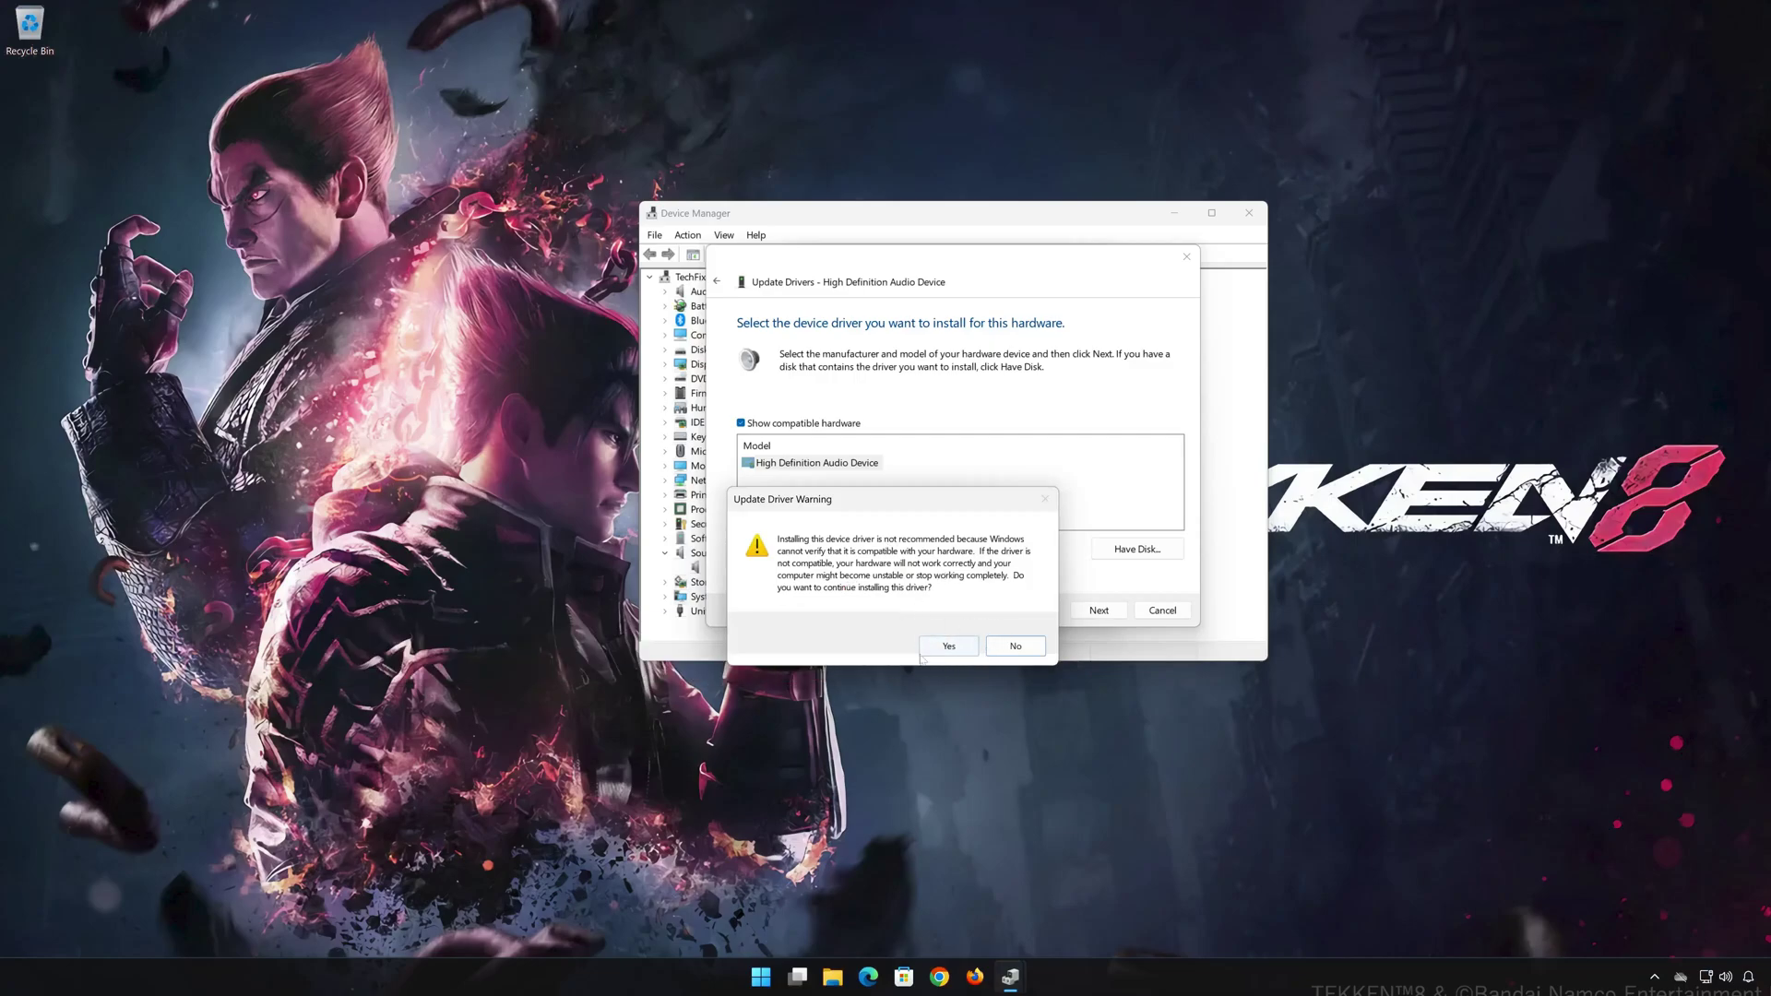
left_click(961, 653)
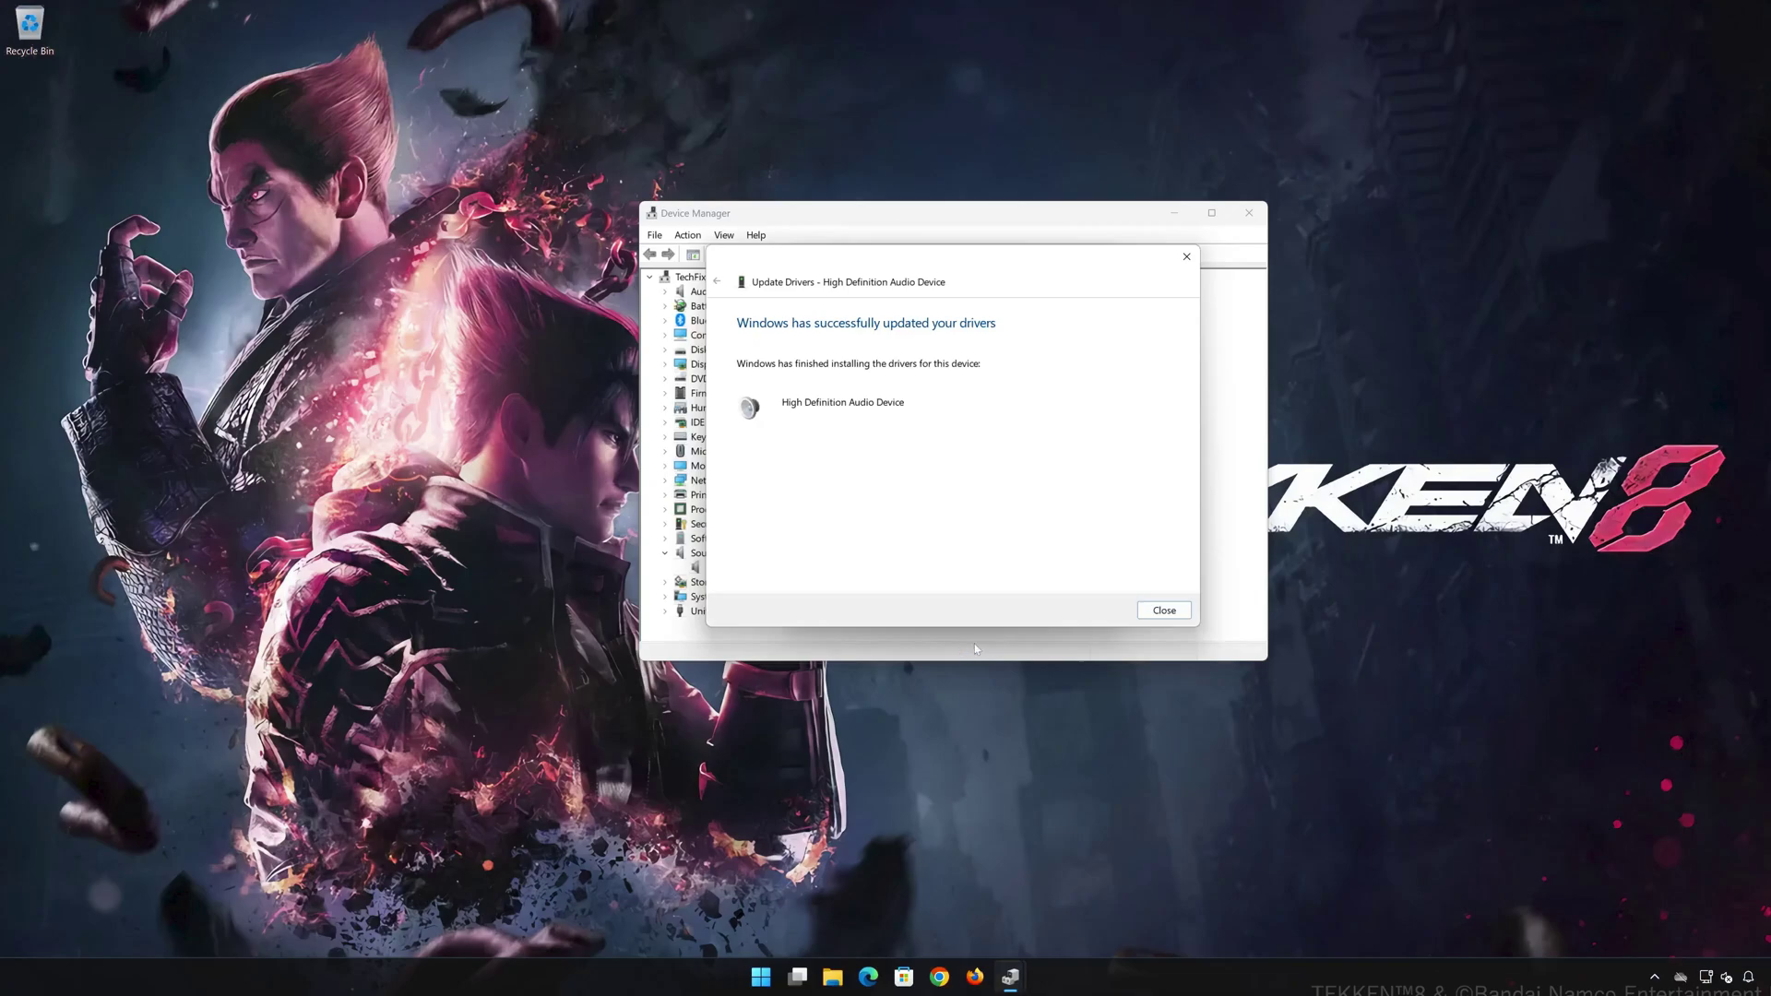
left_click(1163, 611)
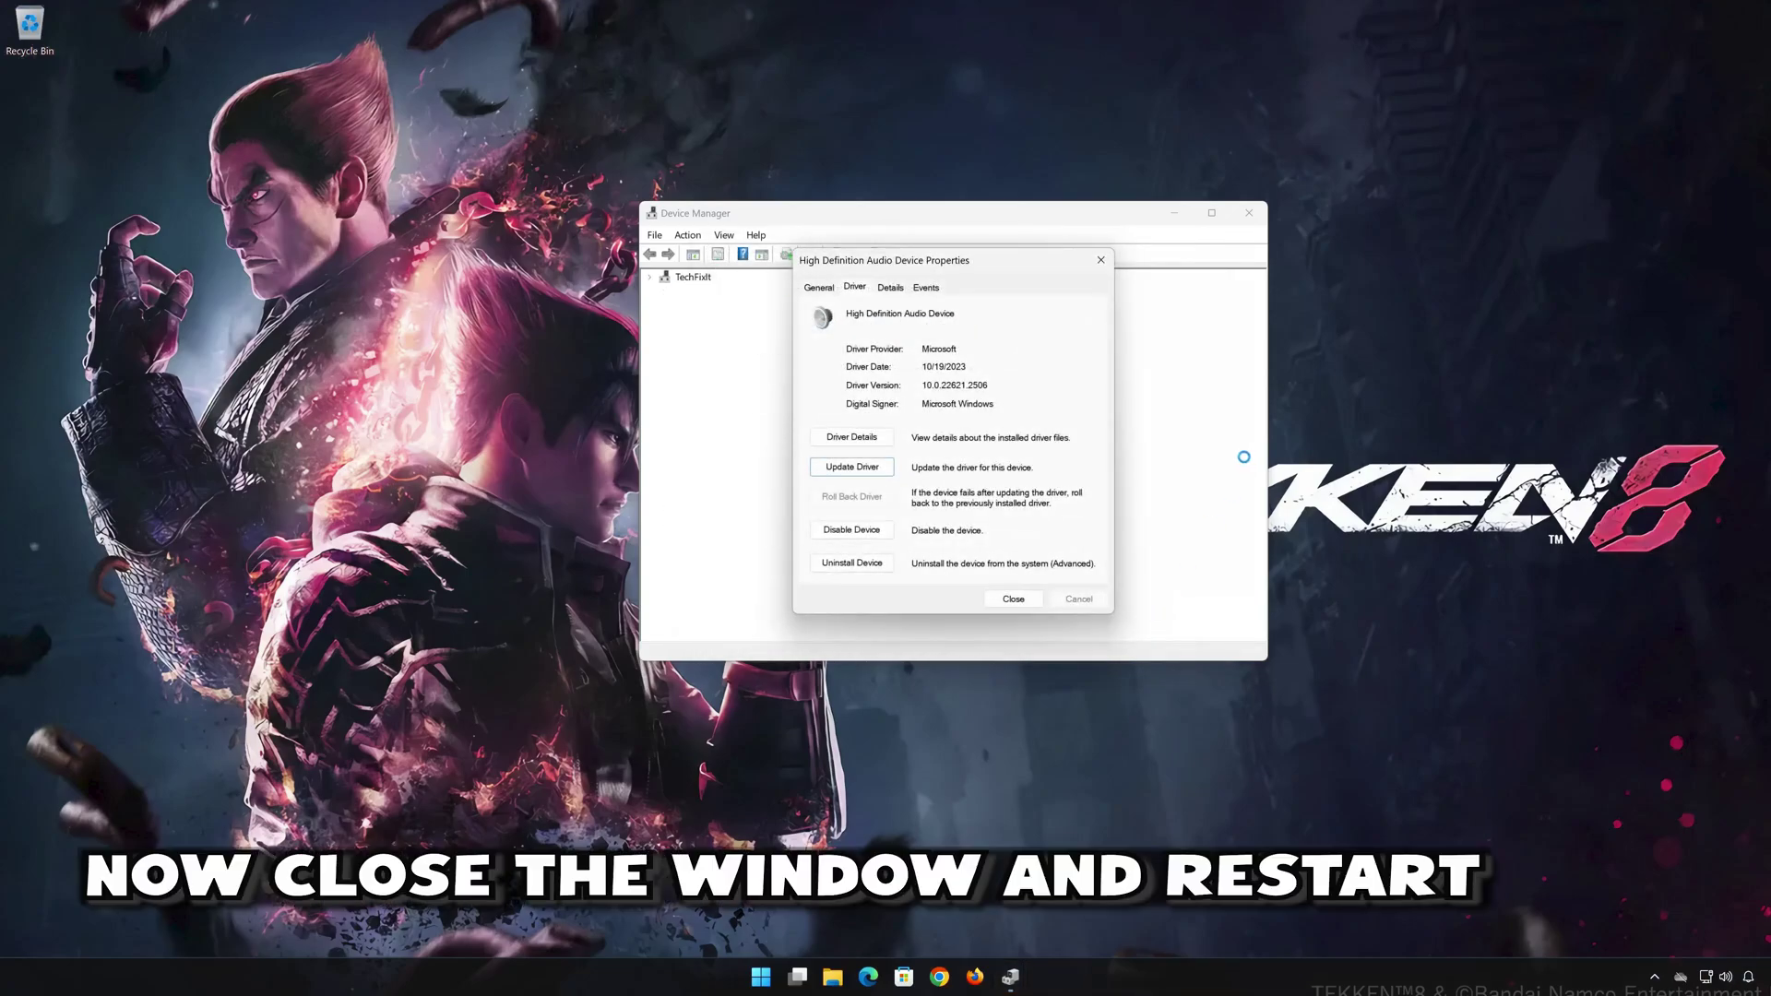
Step: Close the device properties and Device Manager, and restart the computer
left_click(1013, 598)
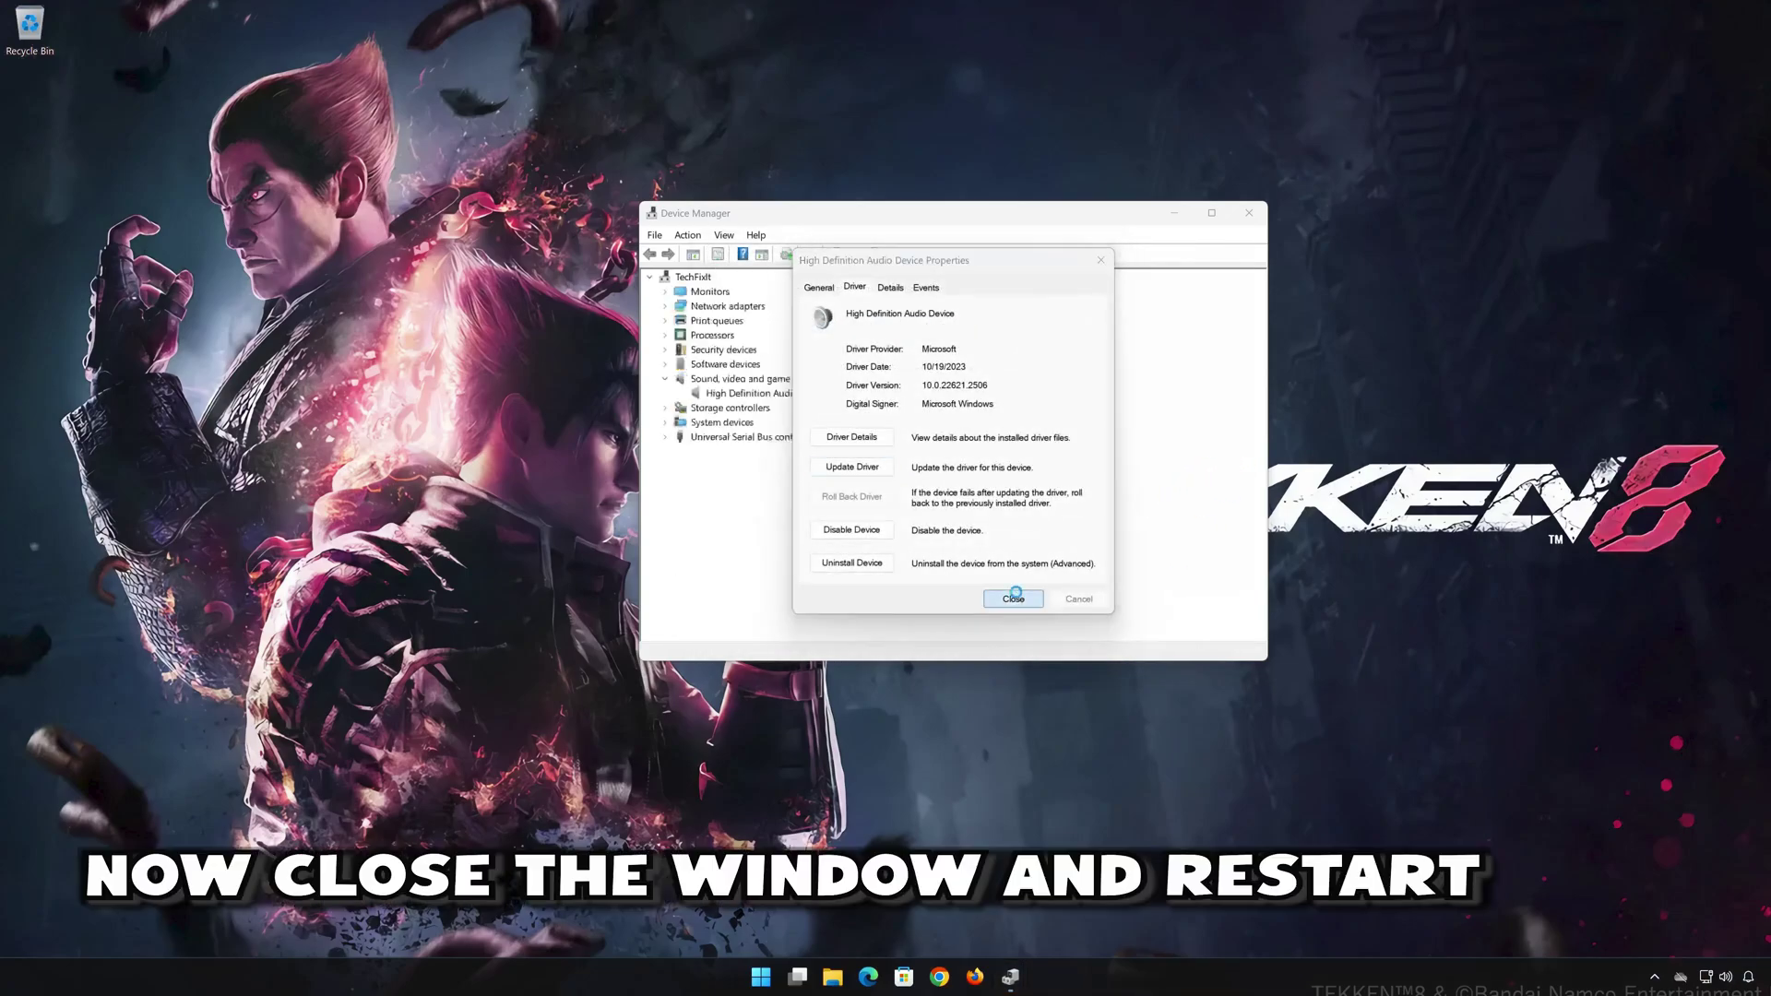
left_click(1249, 213)
left_click(777, 977)
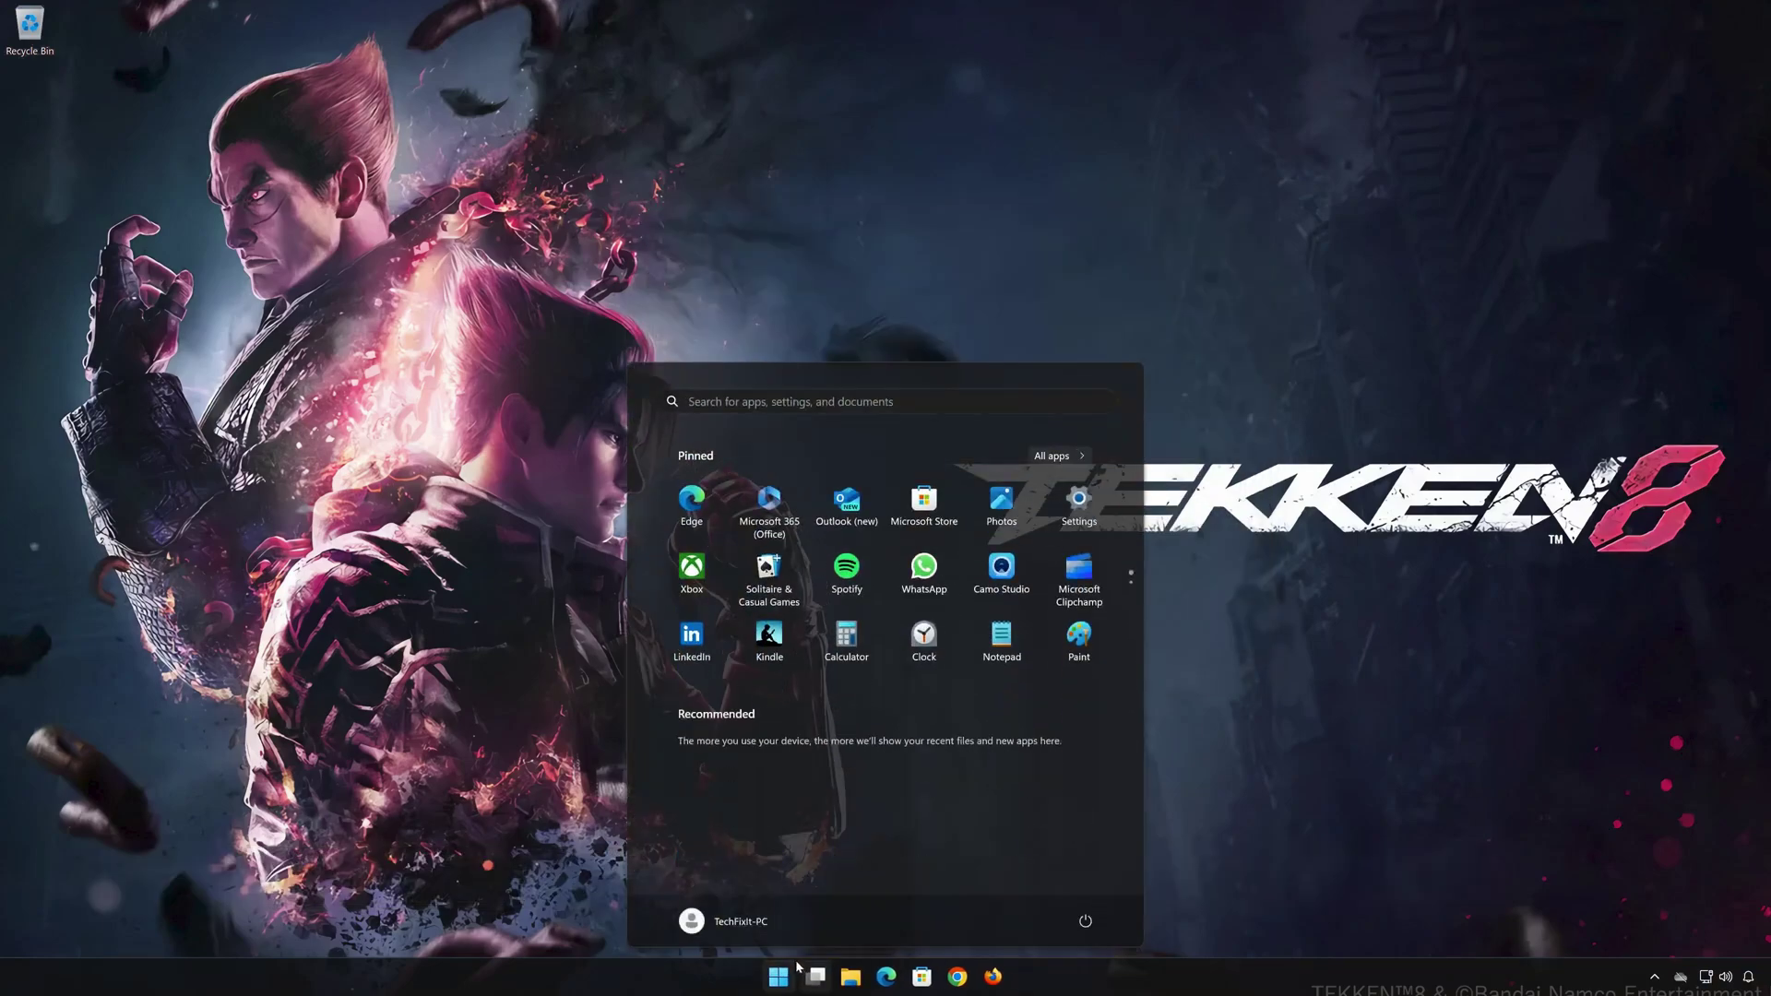
left_click(1085, 920)
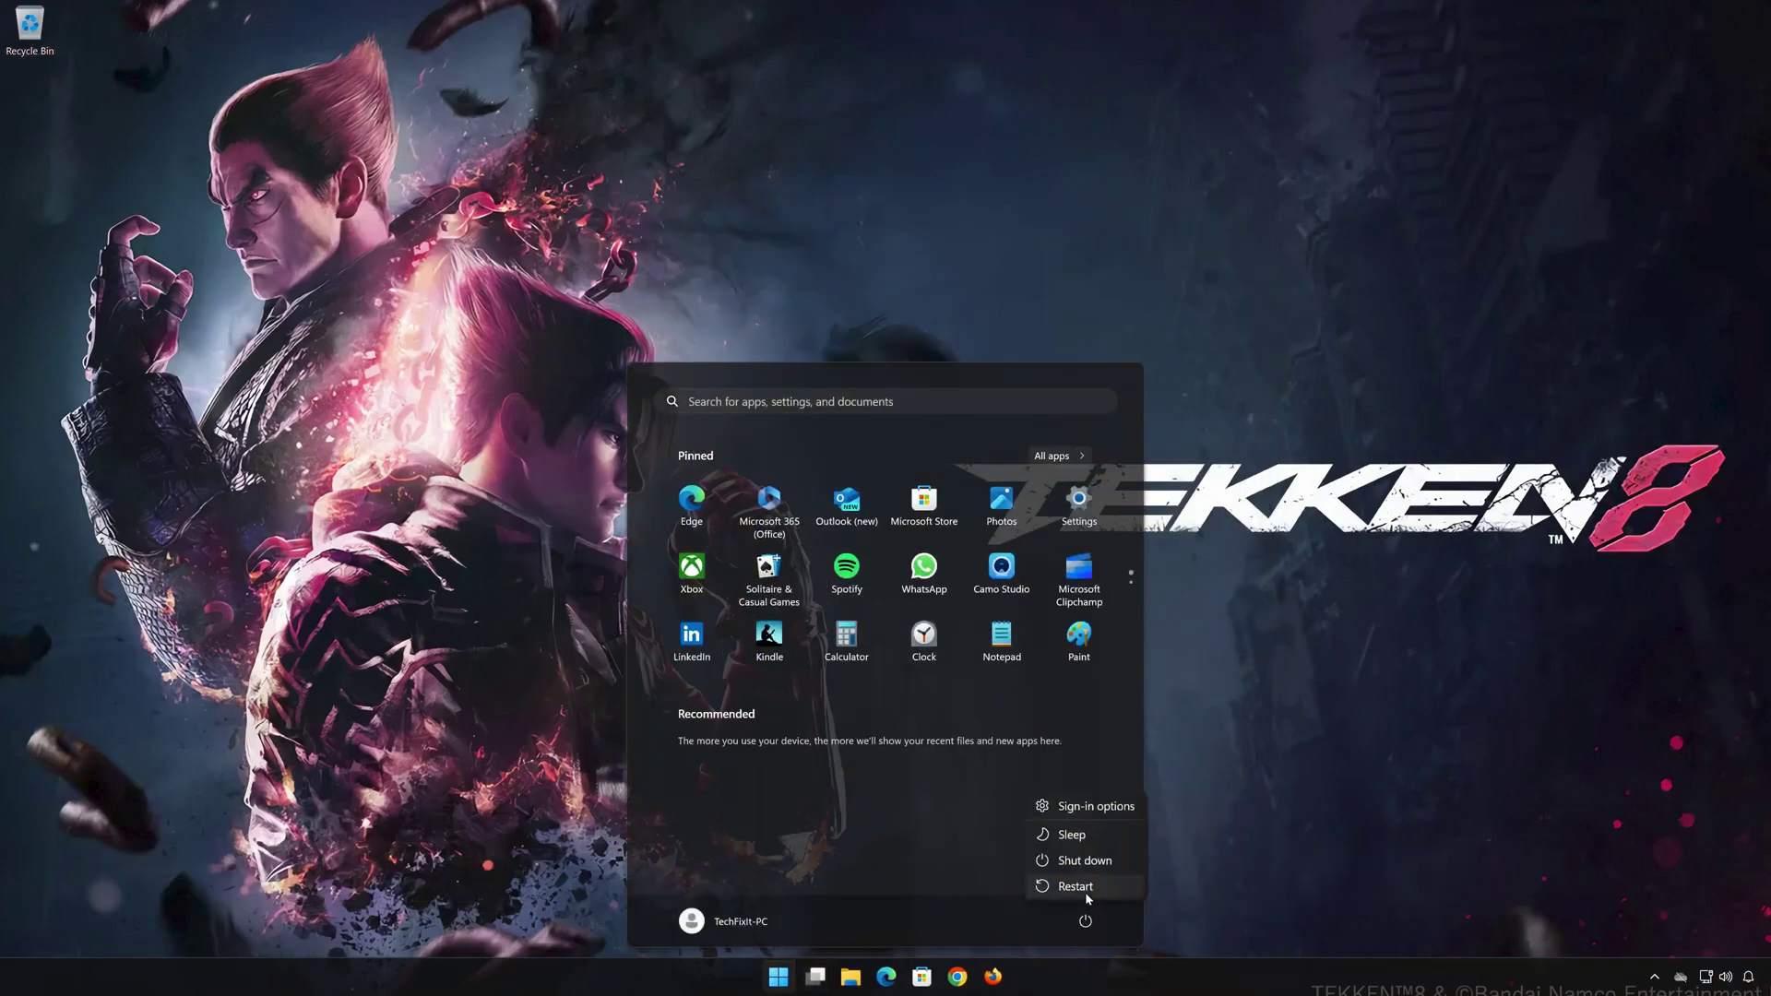
left_click(1084, 891)
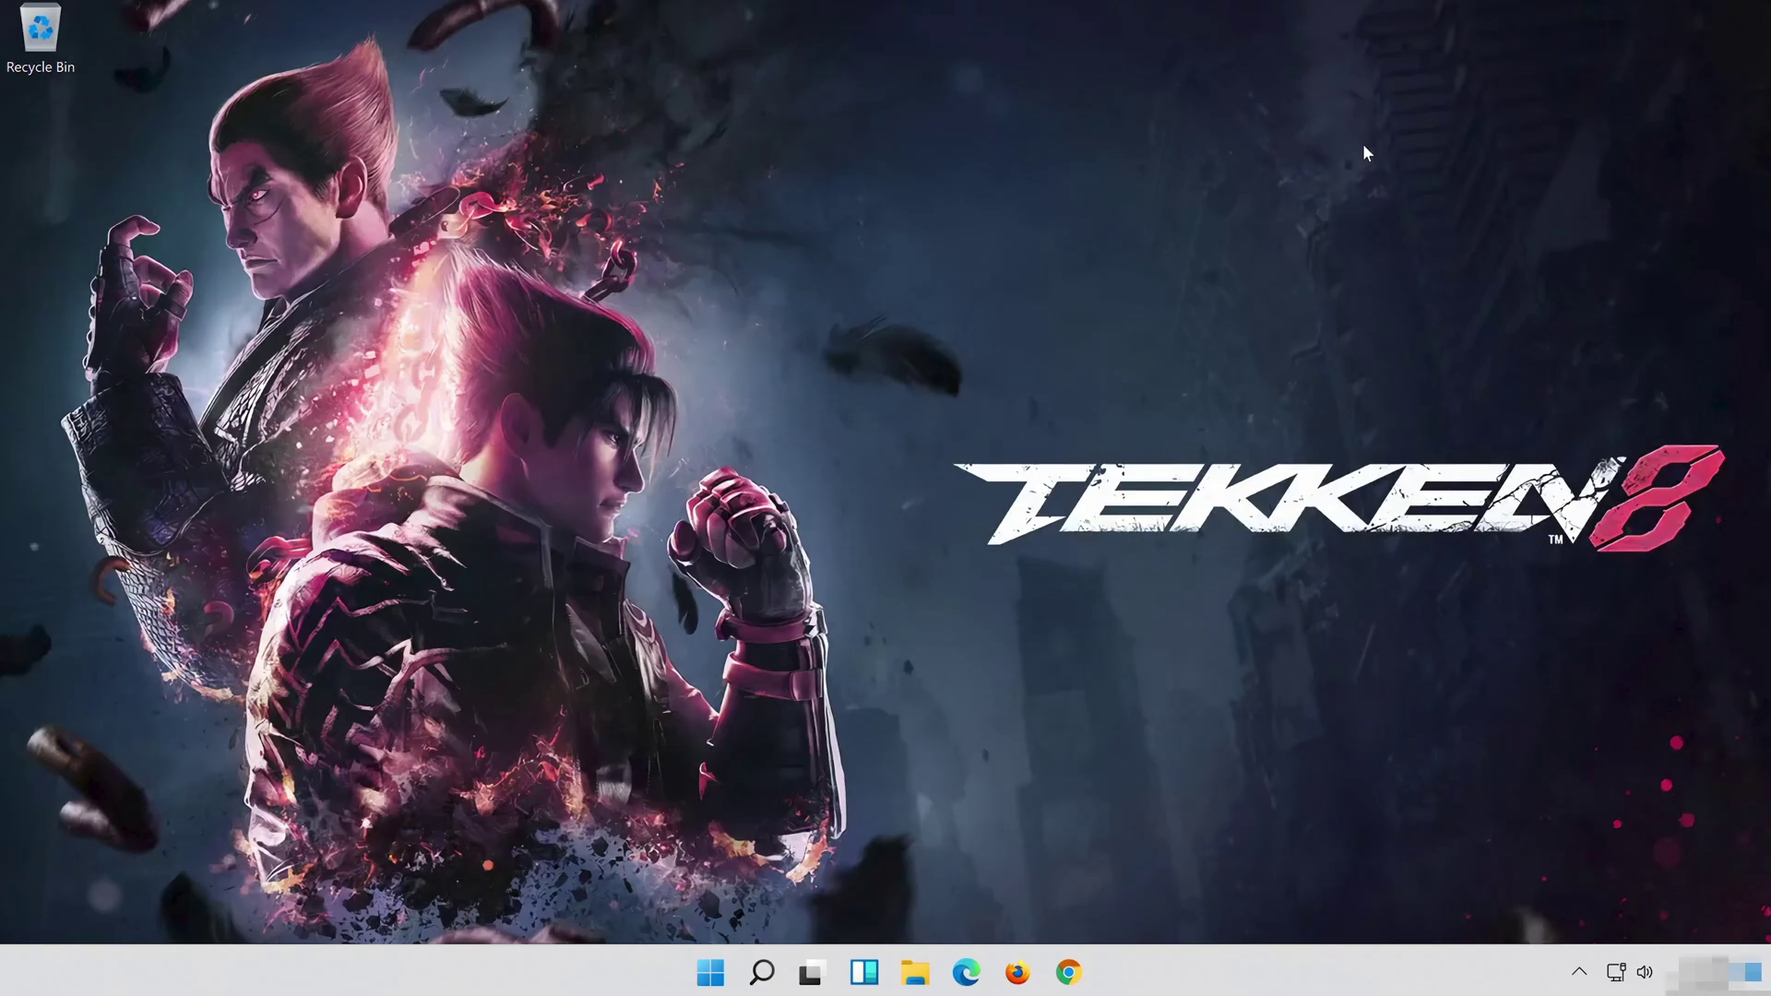
Step: Search for "device manager" again, open Device Manager and move its window toward the middle of the desktop
left_click(749, 986)
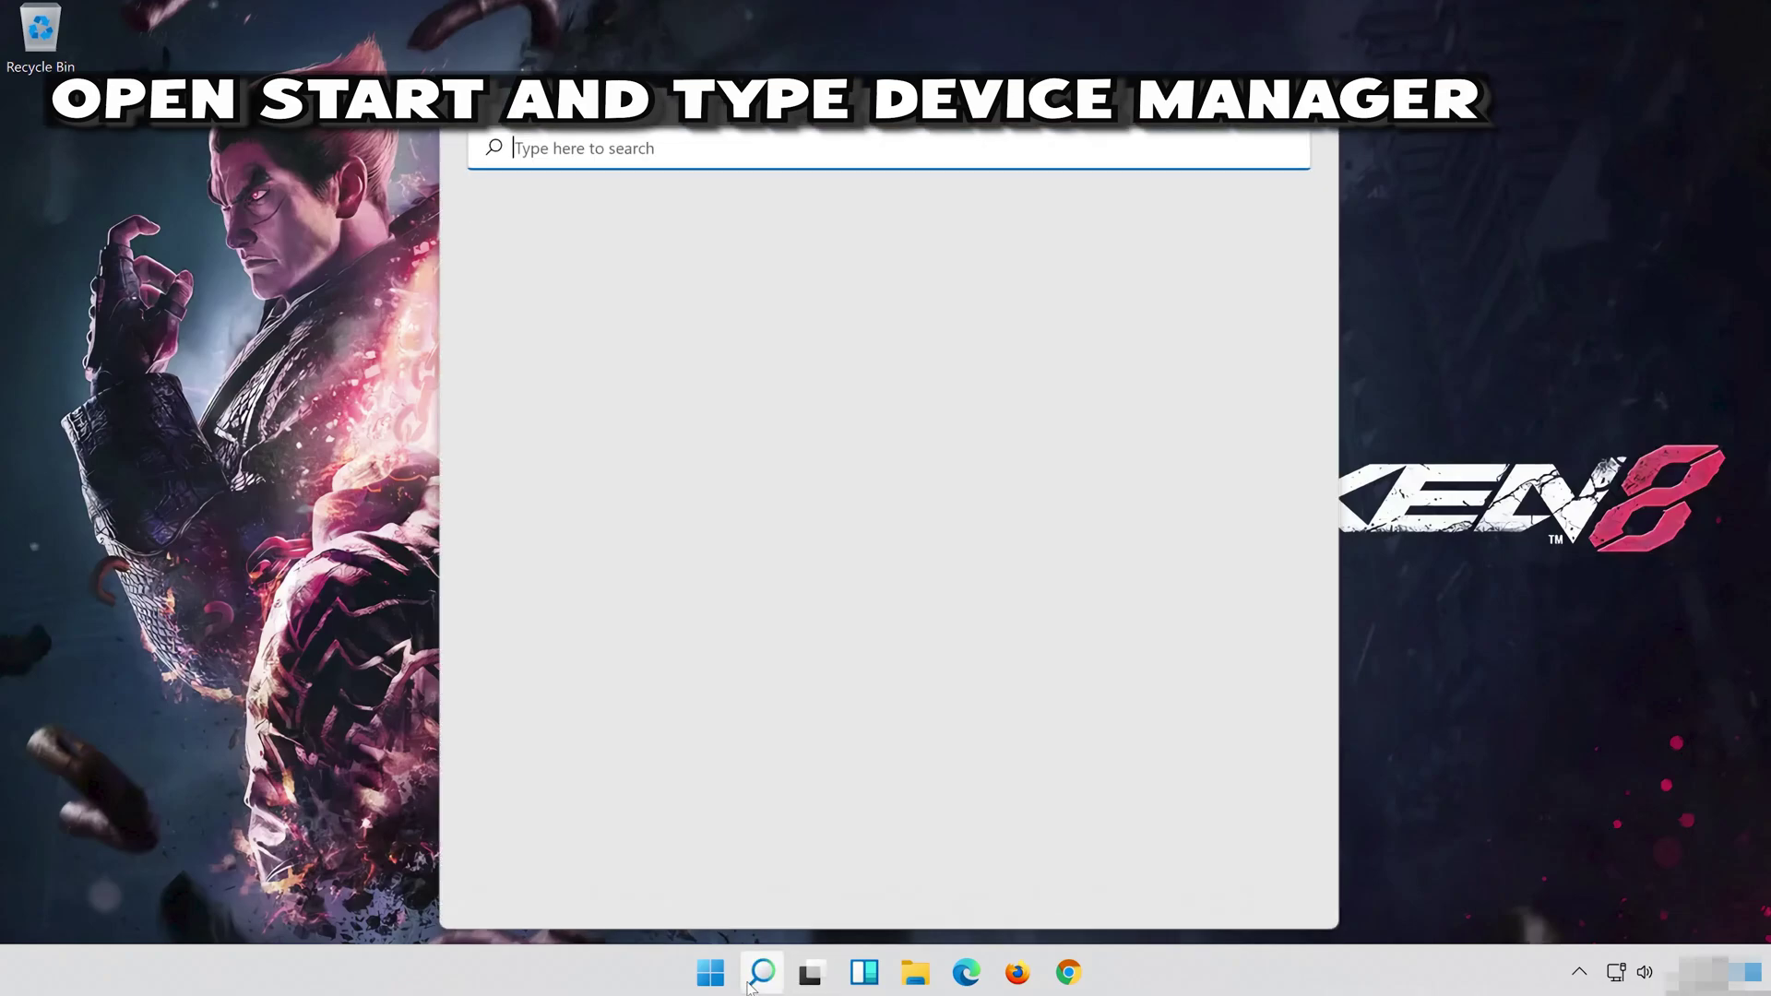
type("device")
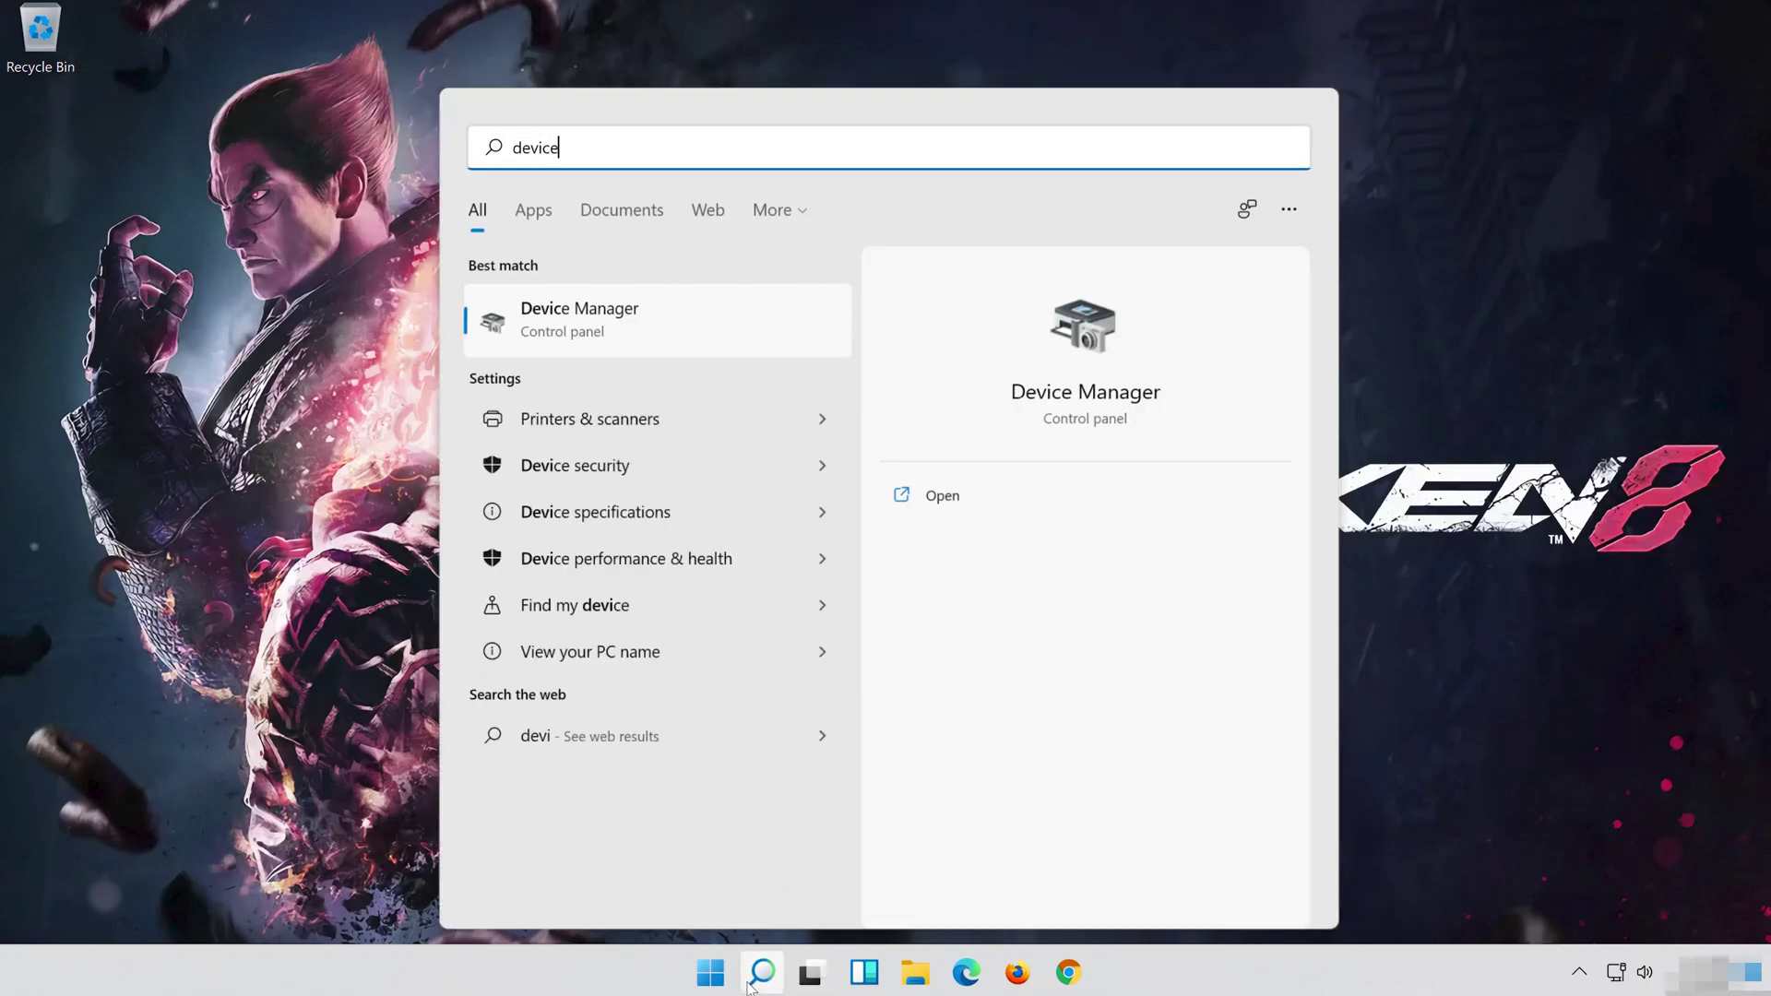
type(" manager")
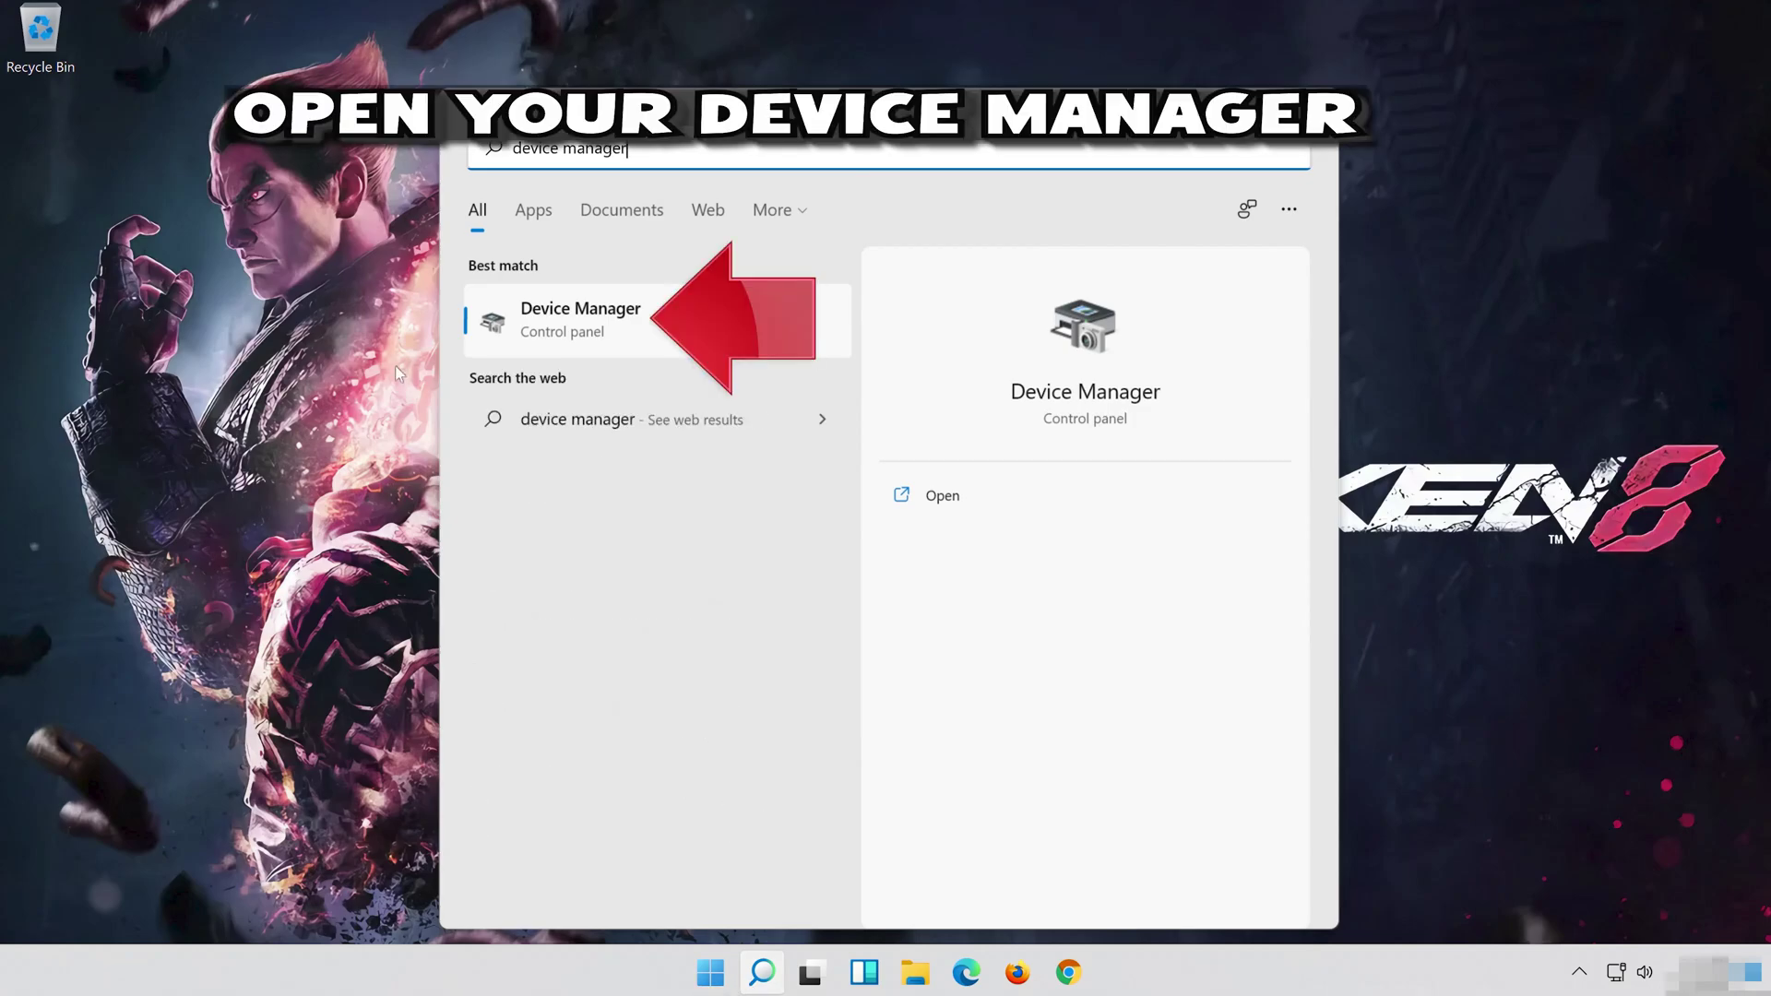
left_click(611, 328)
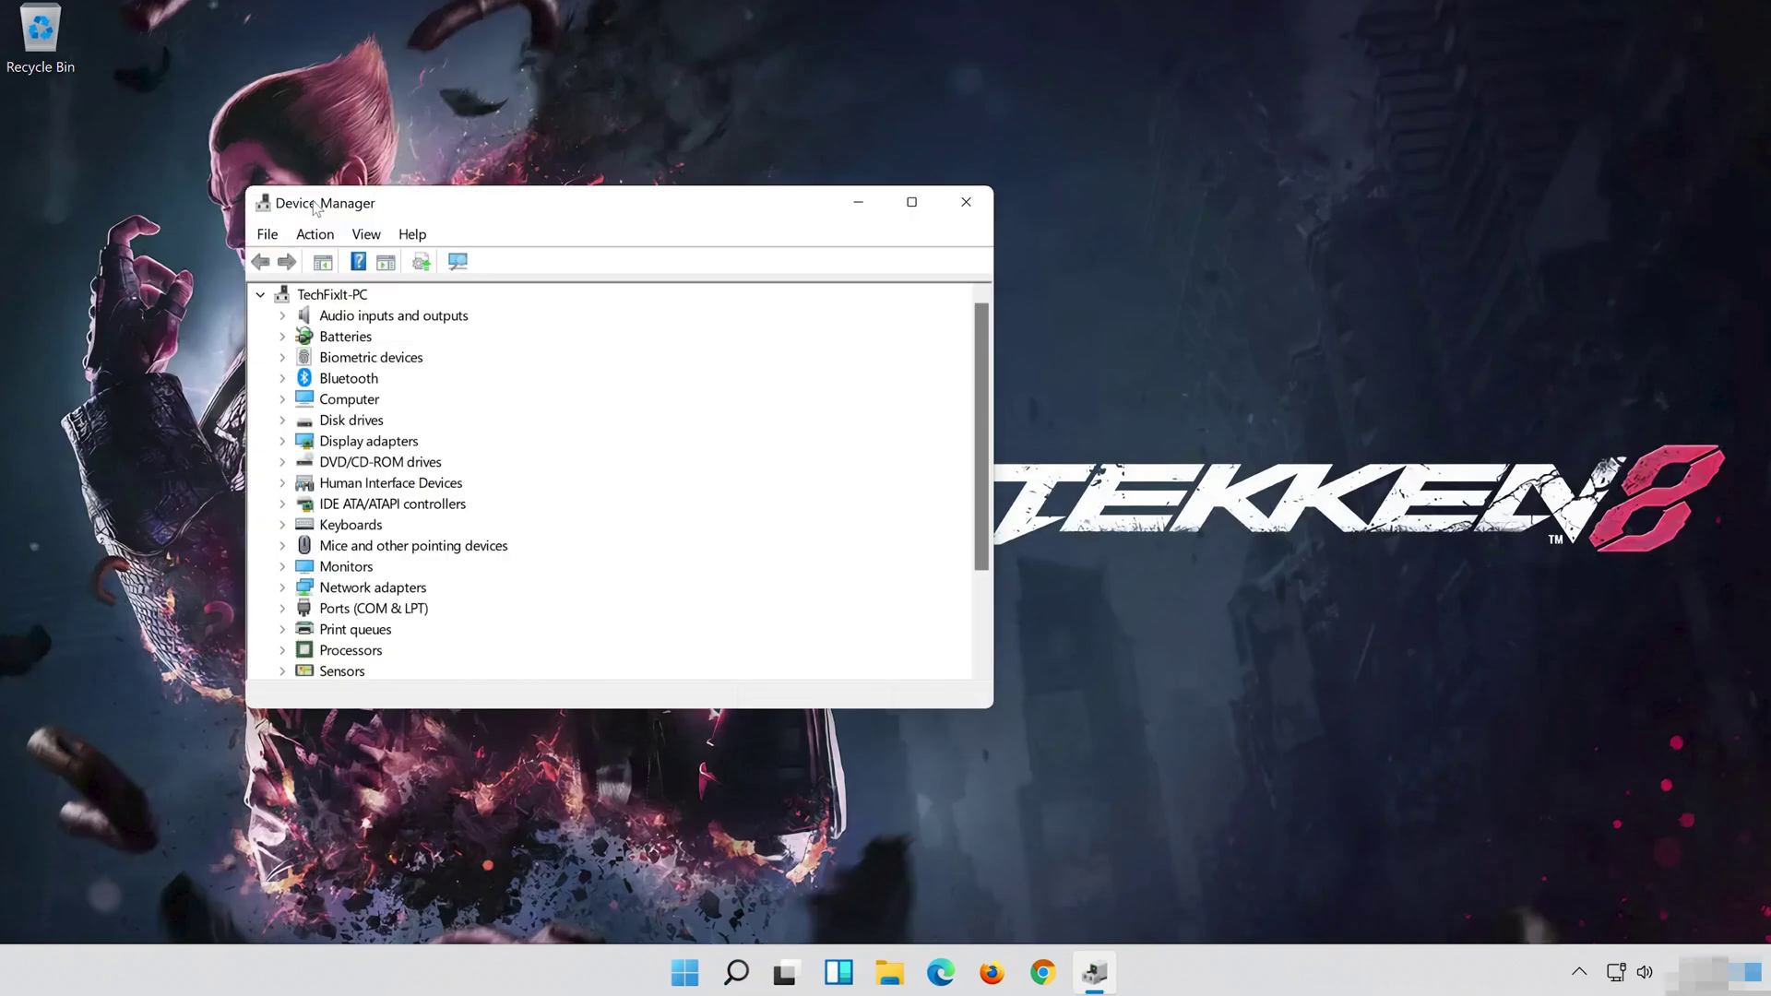
left_click_drag(314, 211, 708, 220)
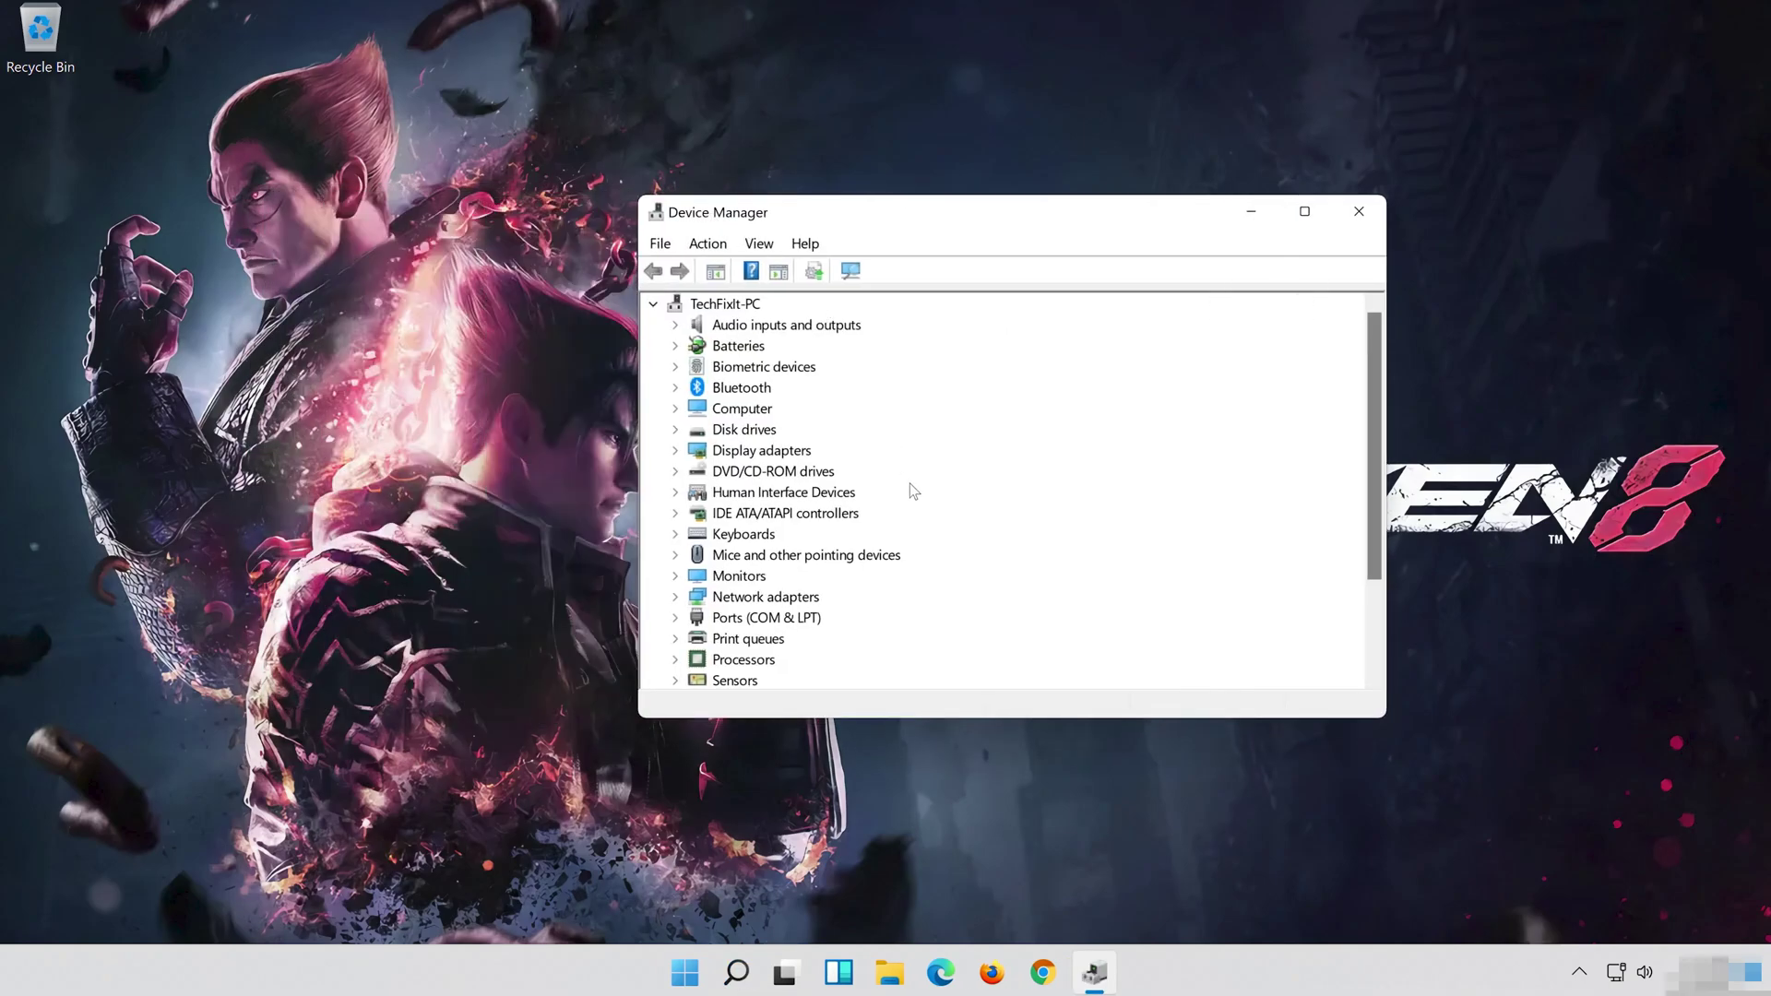
Step: Uninstall the High Definition Audio Device under Sound, video and game controllers from its driver properties, and confirm the removal
scroll(909, 483, "down", 2)
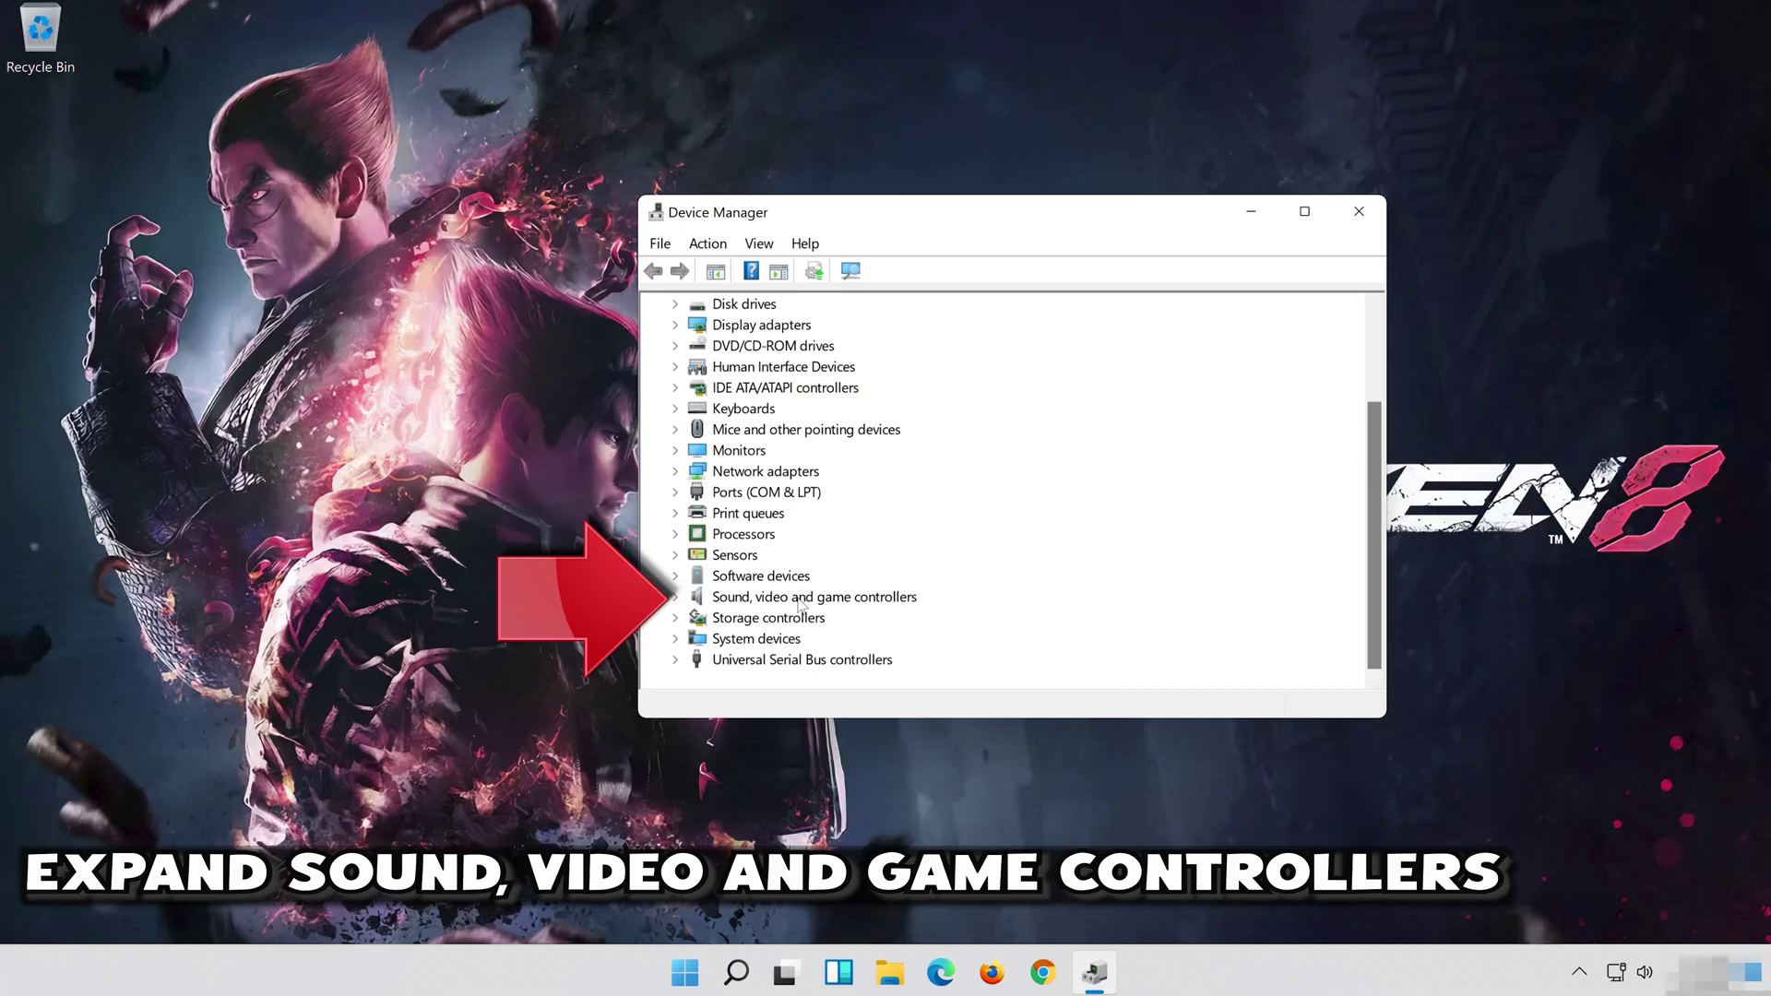
left_click(677, 598)
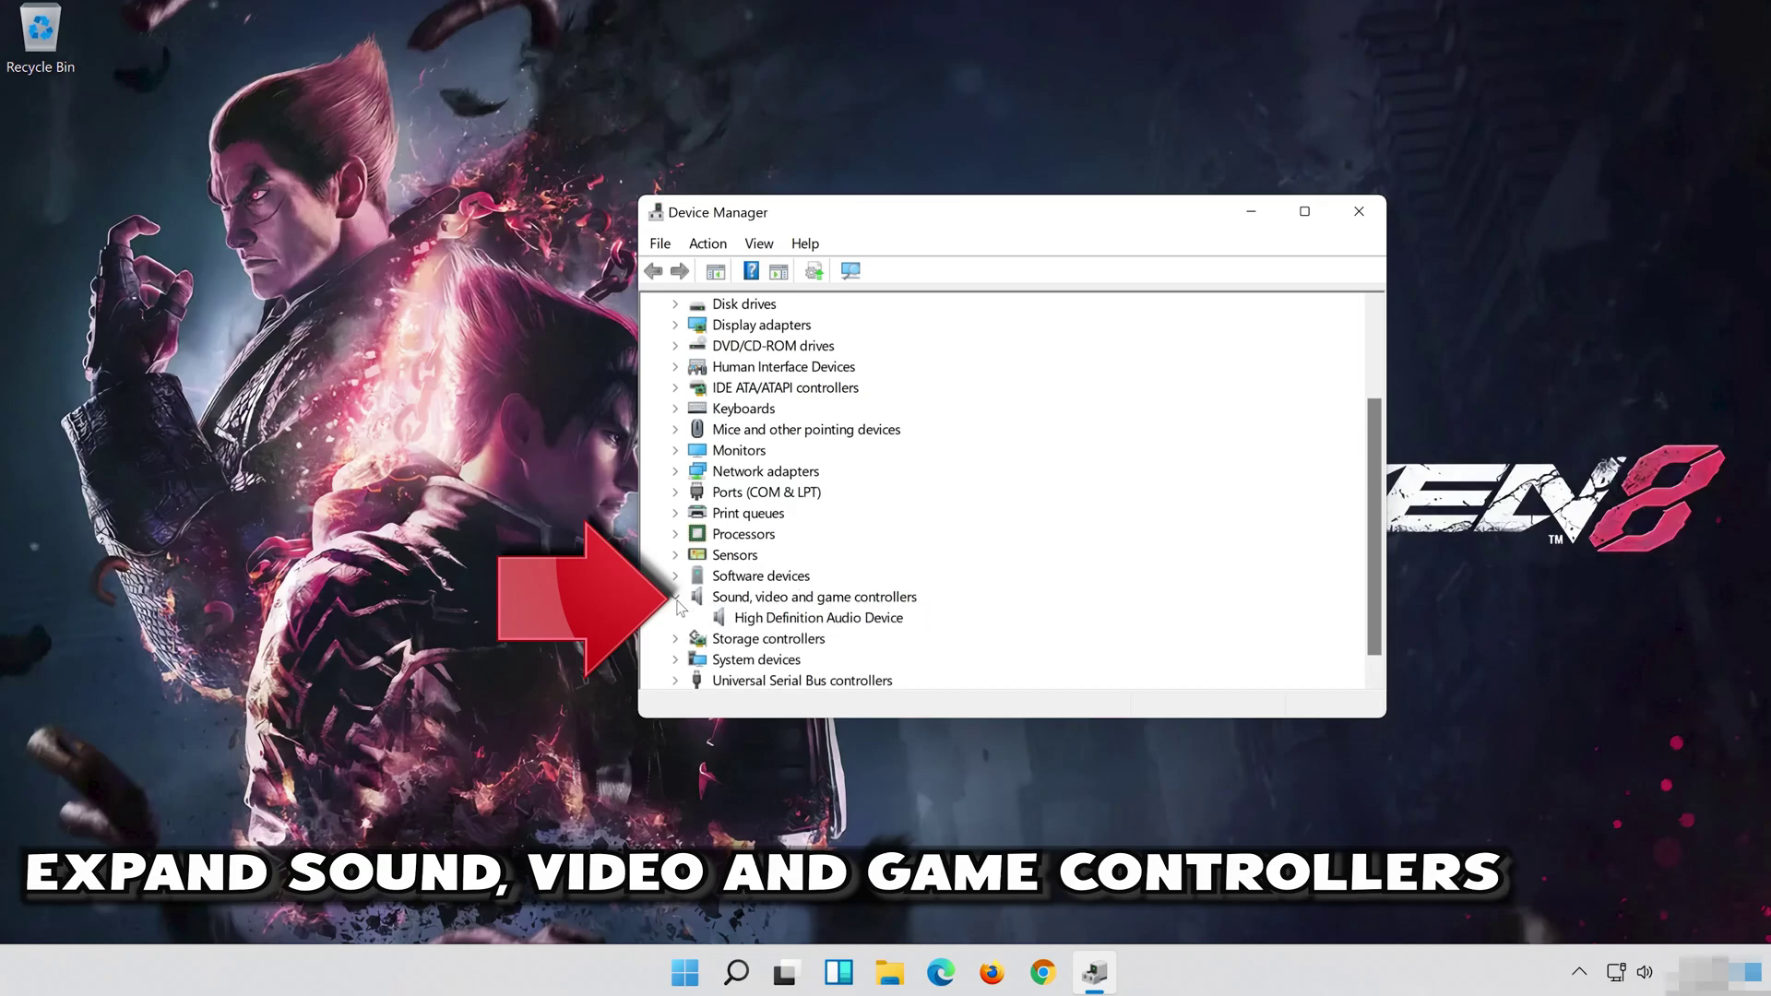
left_click(812, 602)
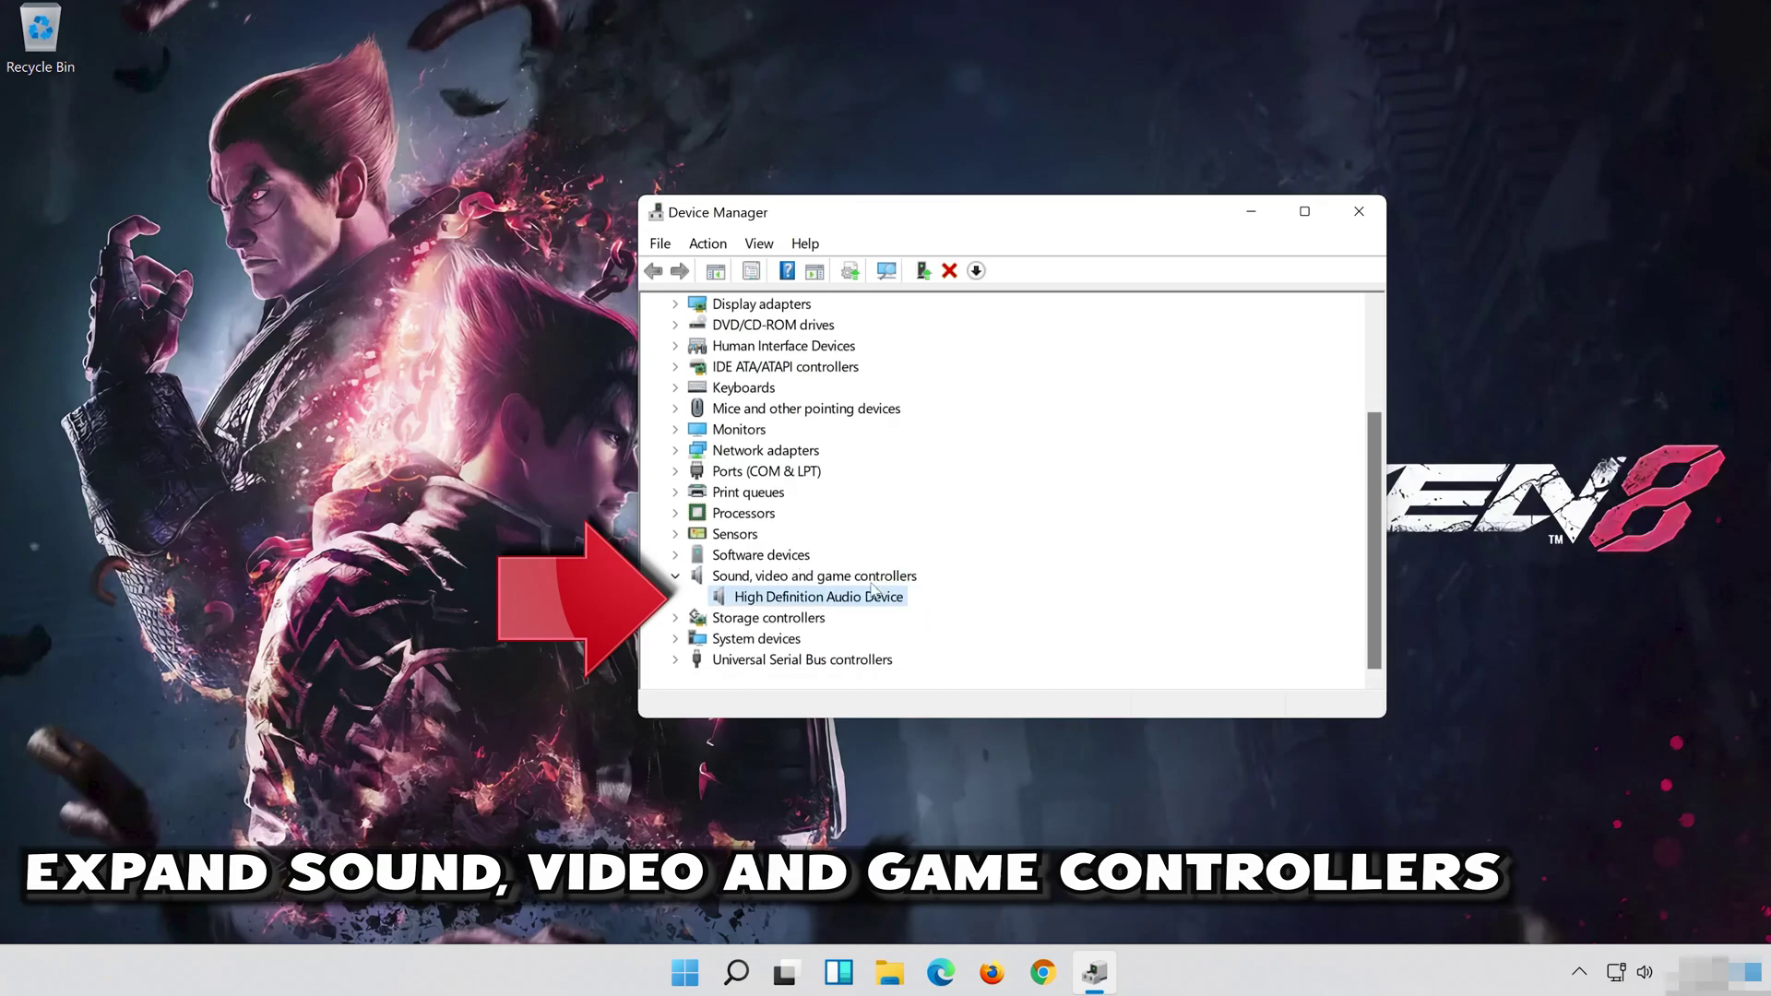
right_click(817, 602)
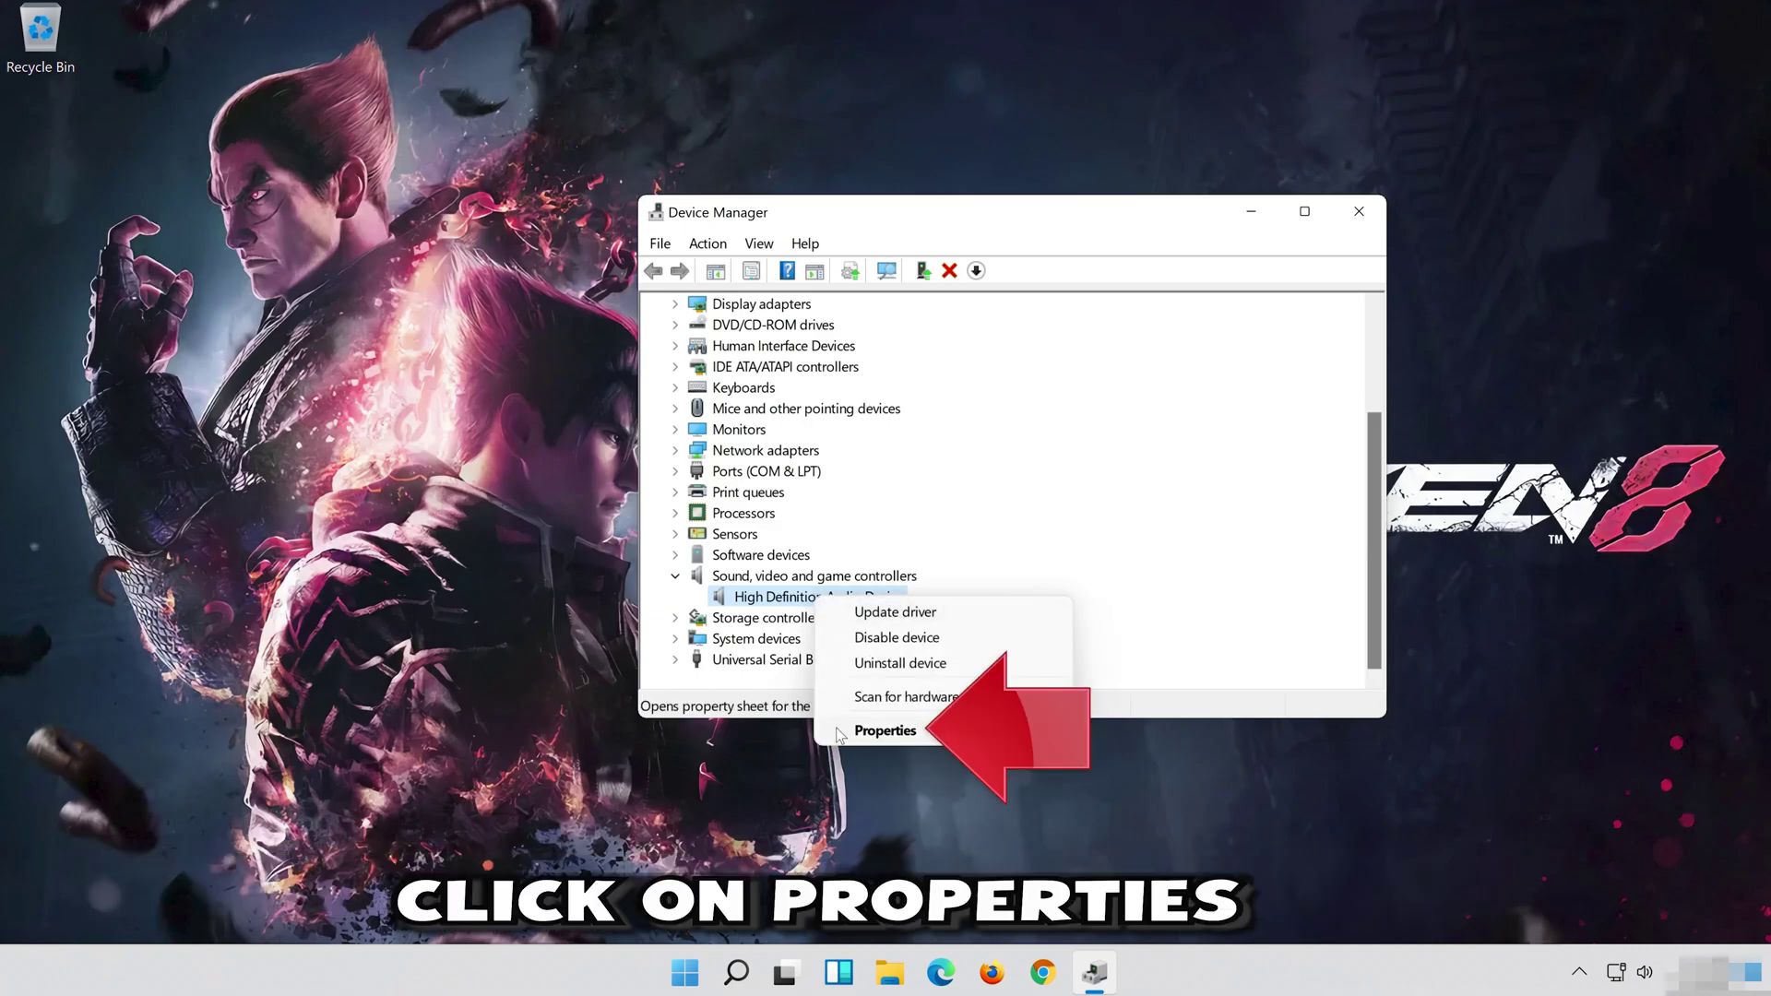
left_click(908, 734)
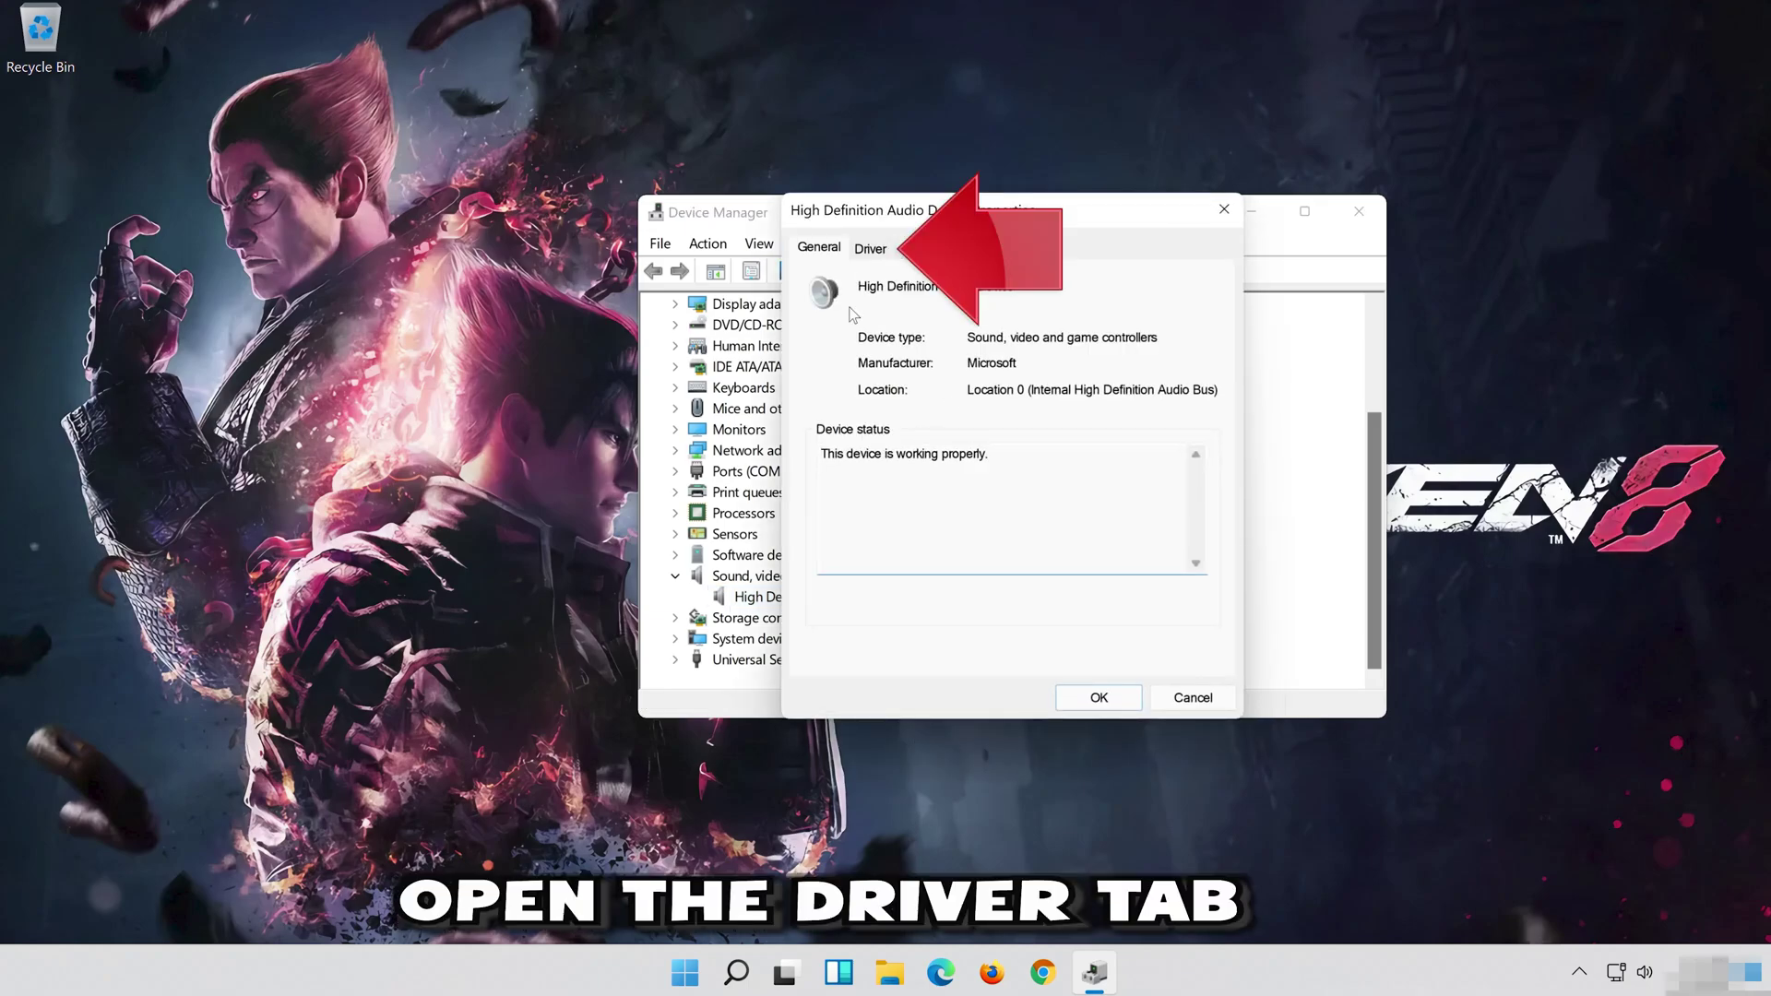
left_click(862, 254)
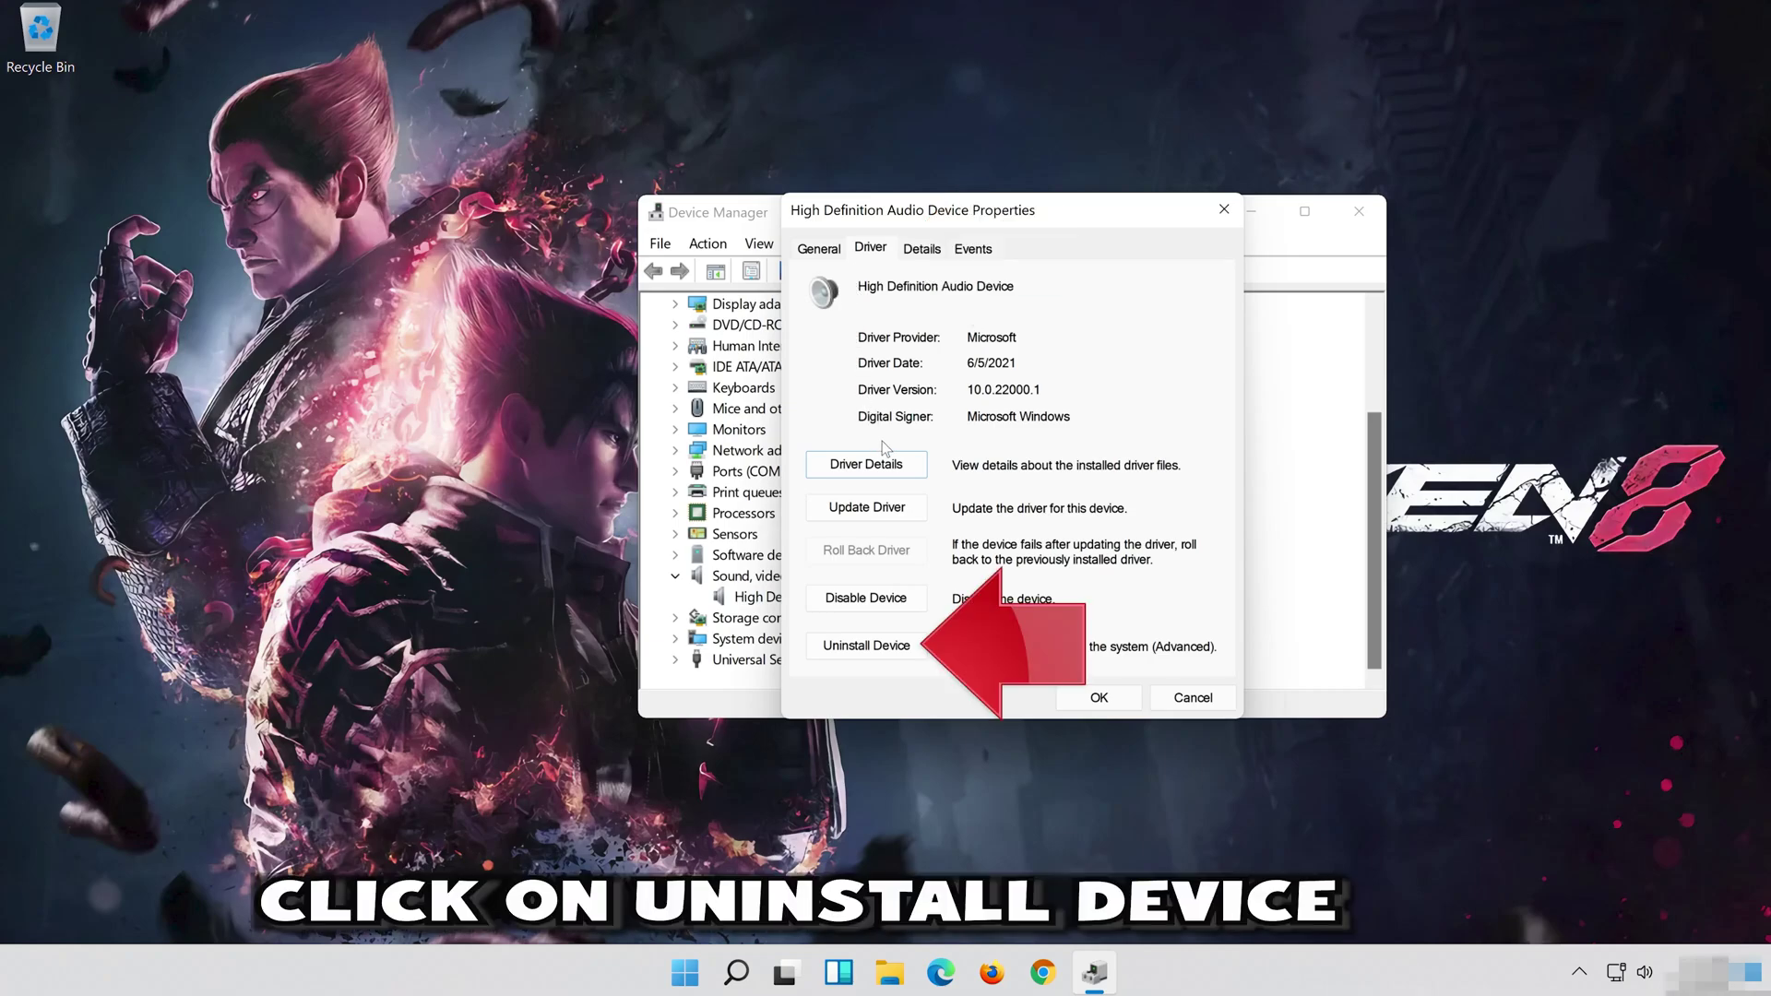
left_click(877, 650)
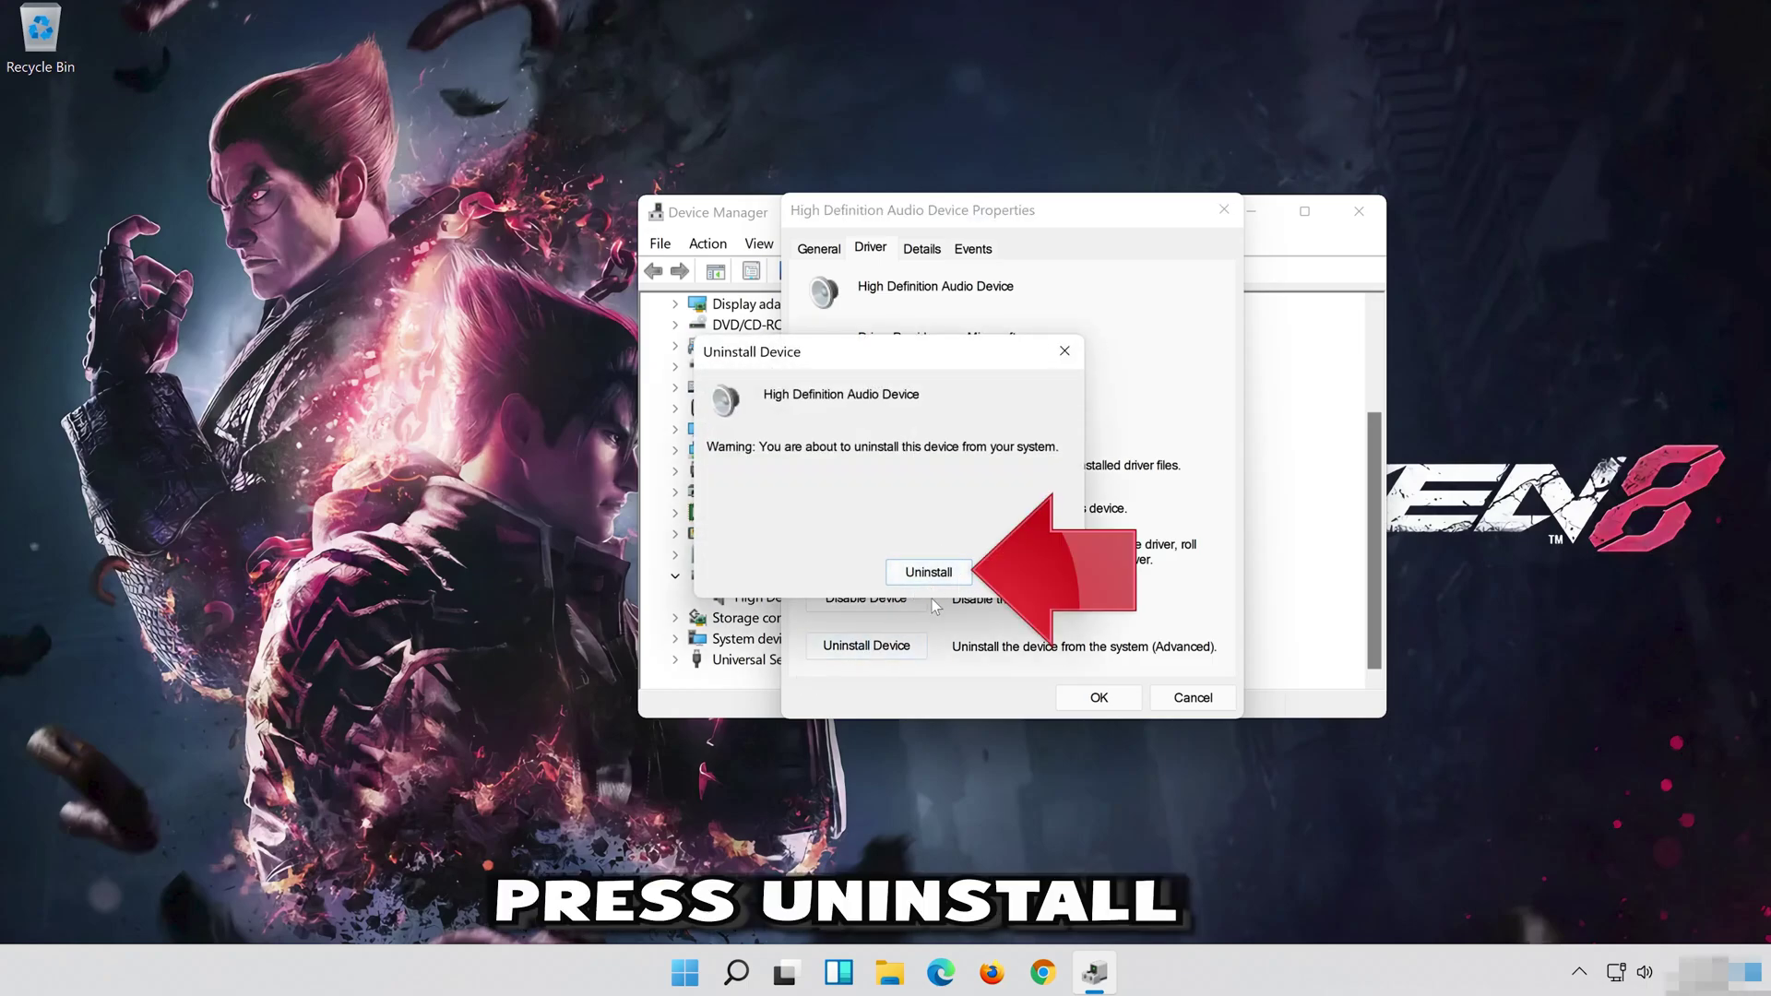
left_click(938, 579)
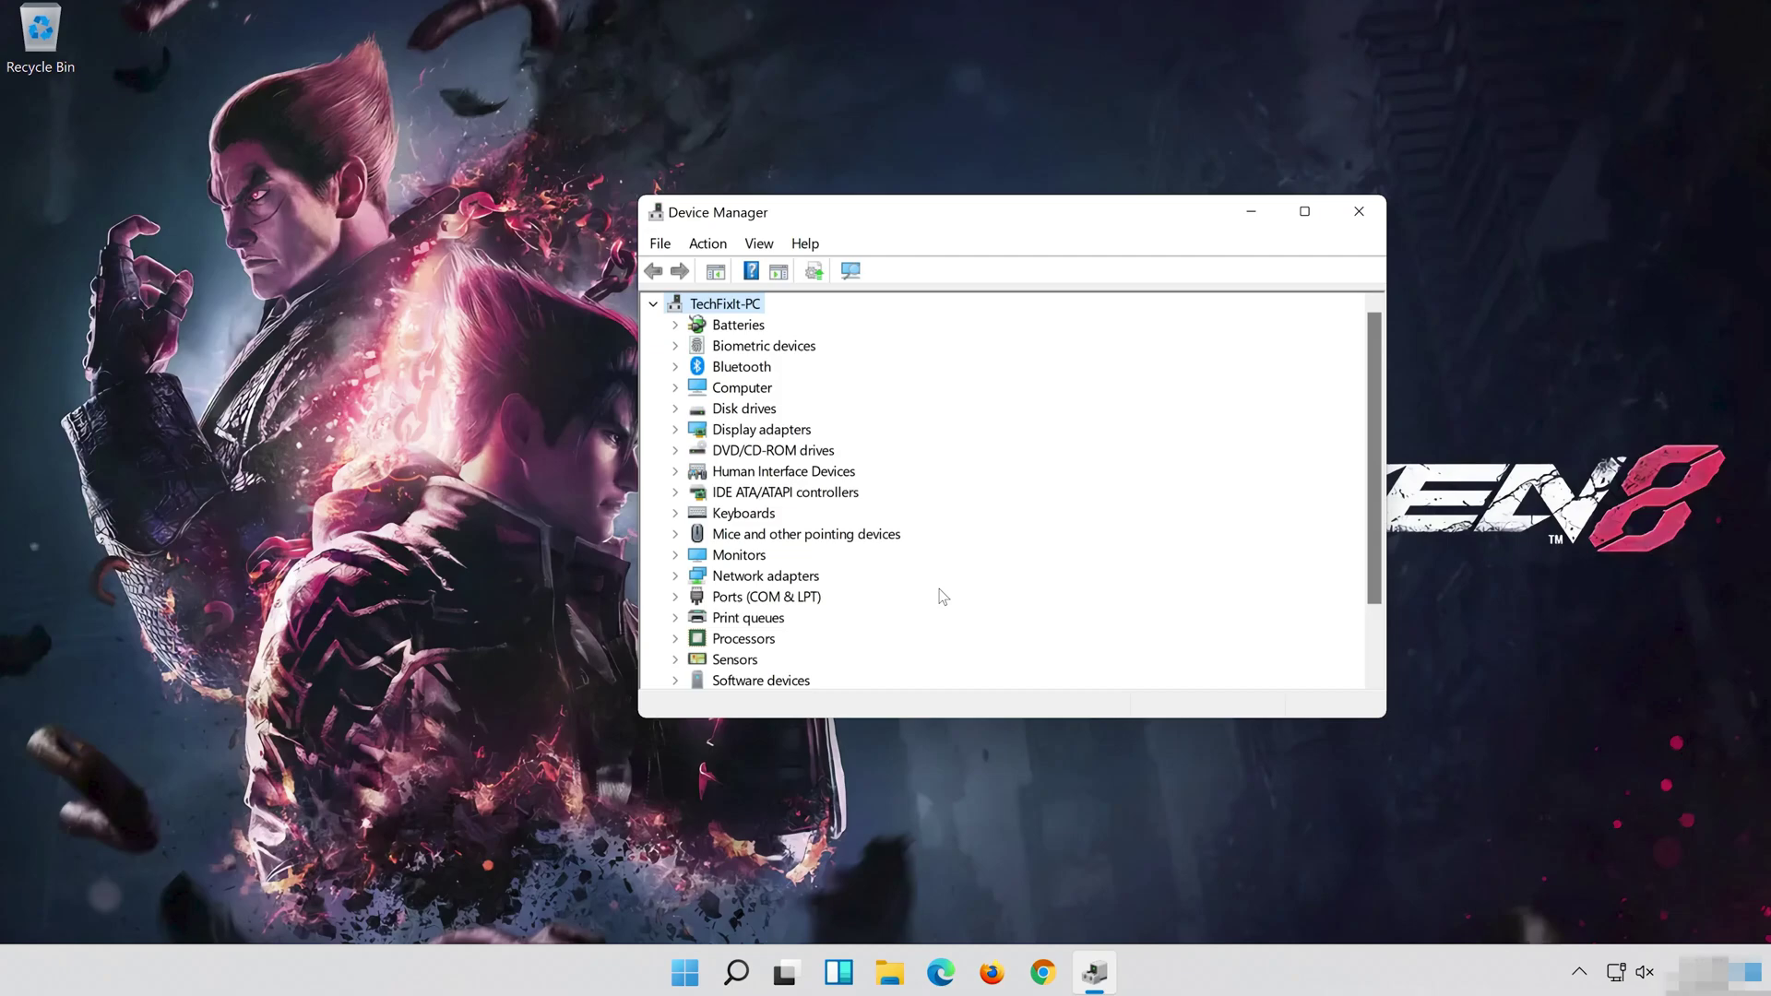
Step: Close Device Manager and restart the computer
left_click(1358, 212)
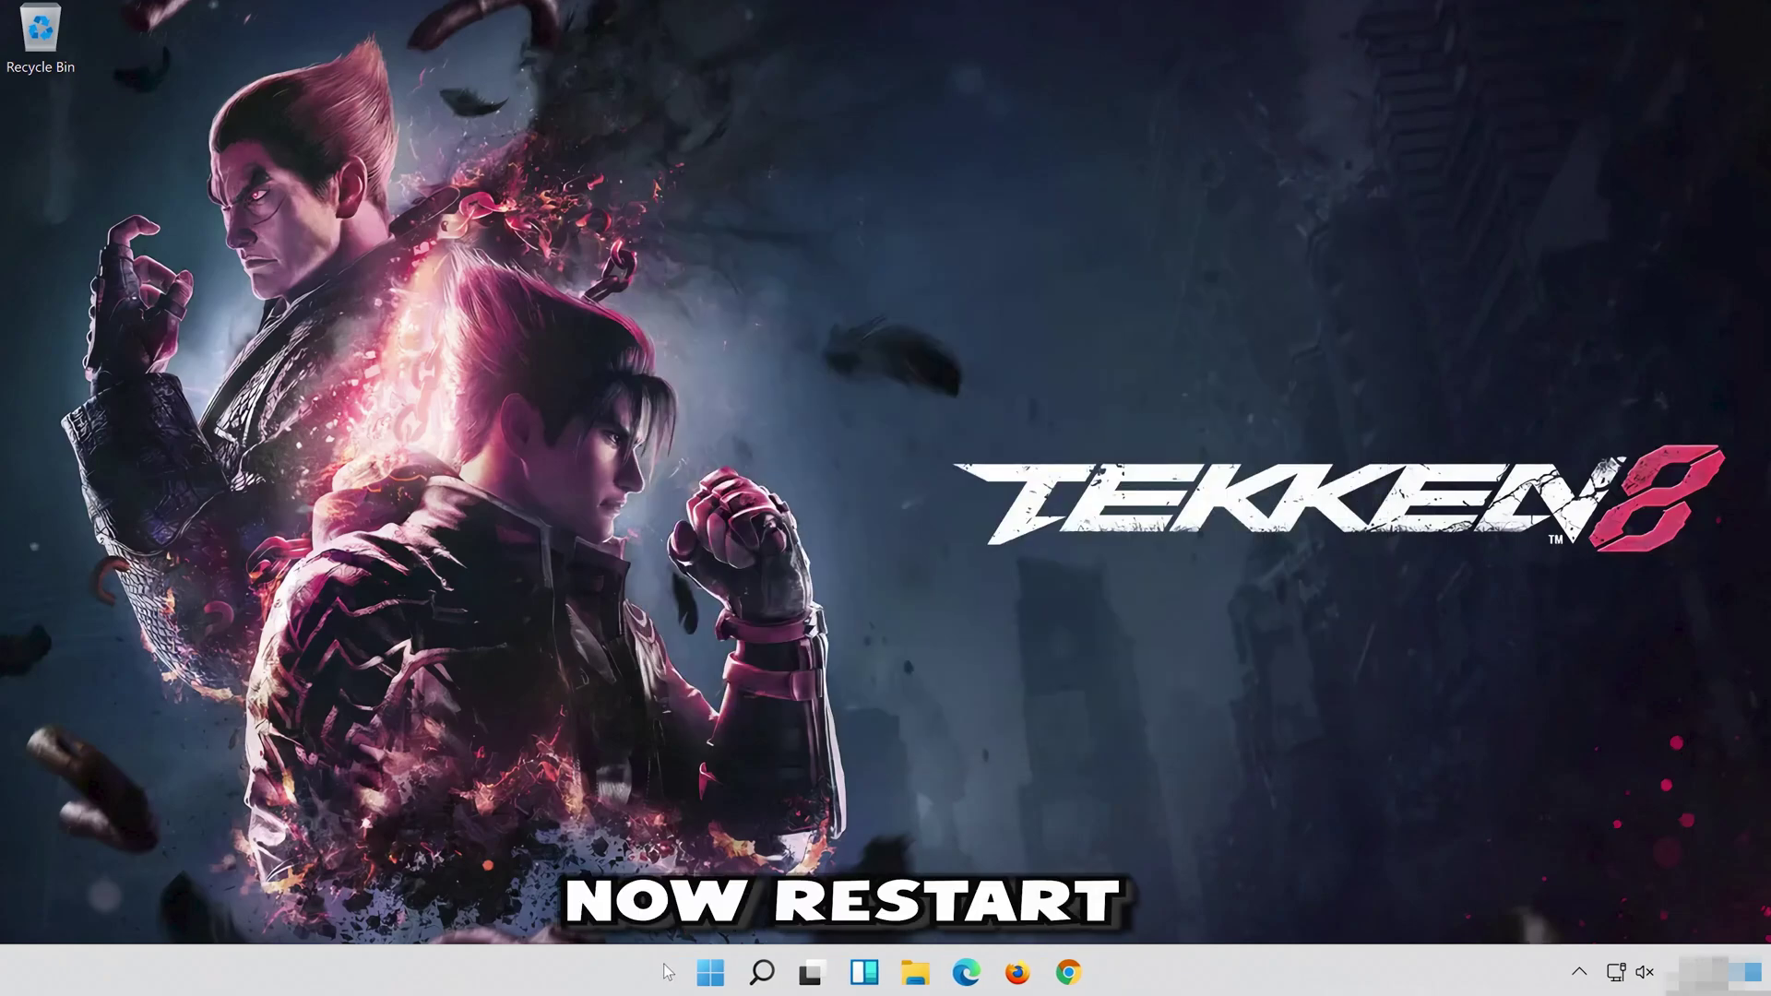
left_click(711, 974)
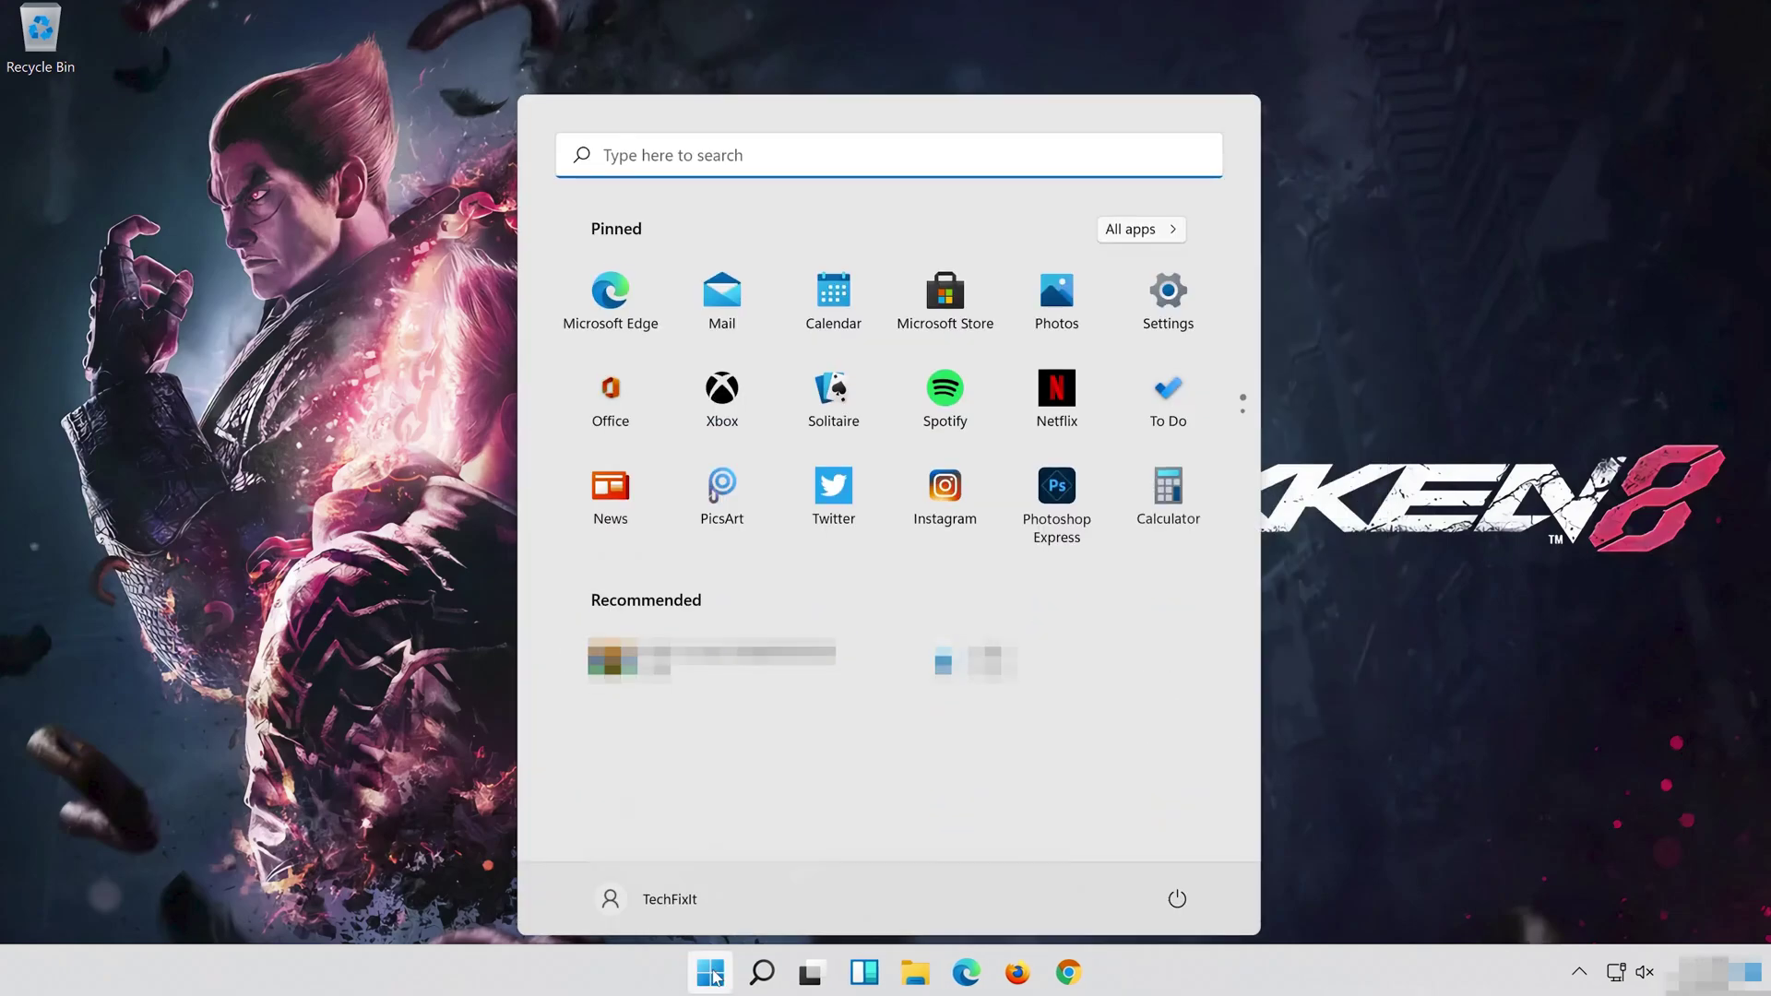
left_click(1178, 893)
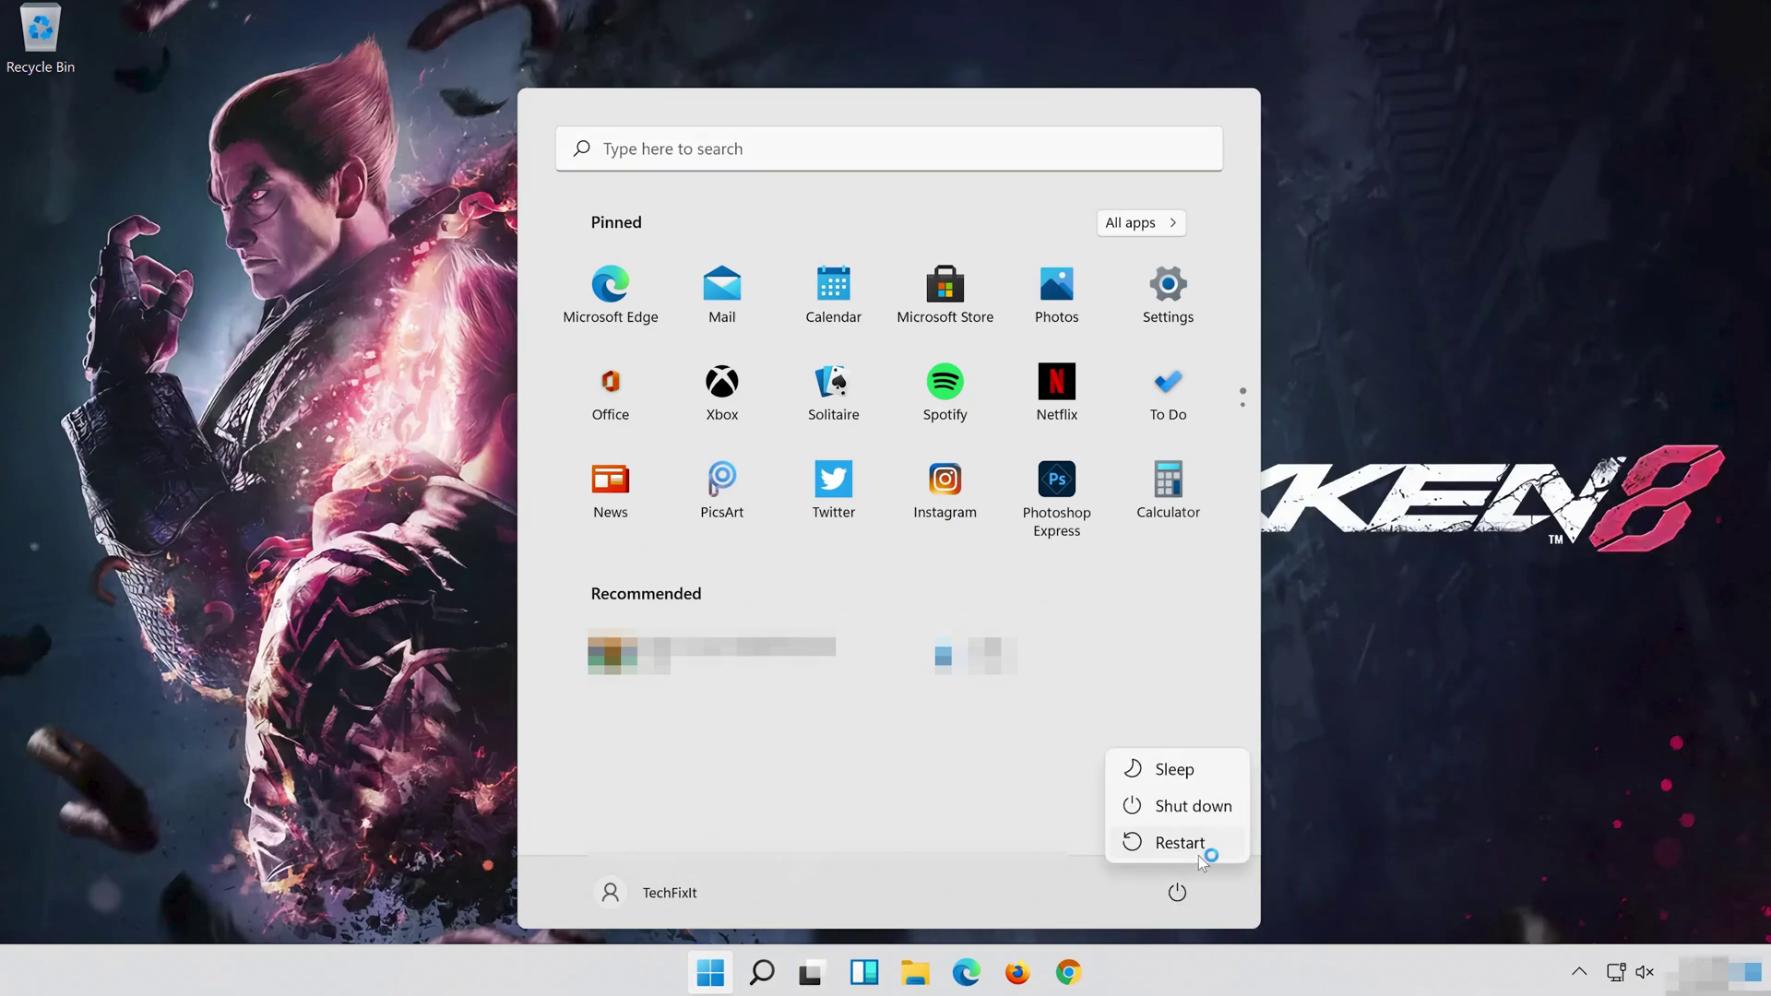
left_click(1197, 853)
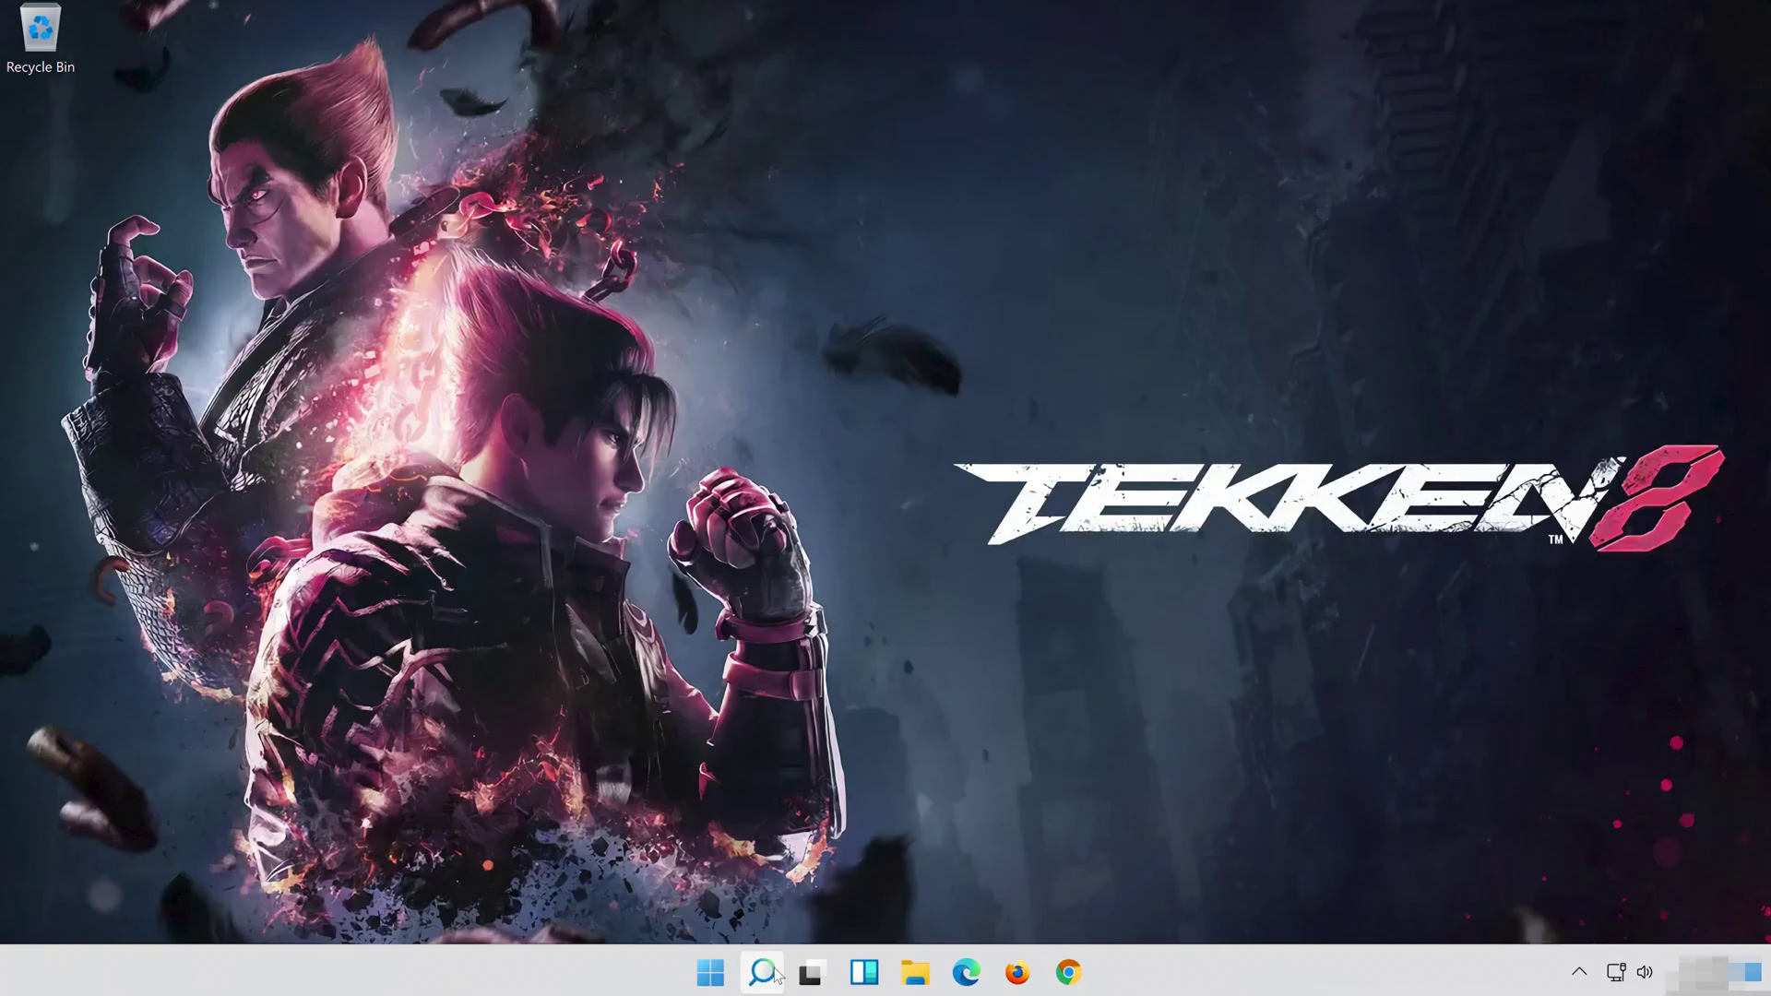
Step: Search for "device manager", open Device Manager and move its window toward the middle of the desktop
left_click(766, 972)
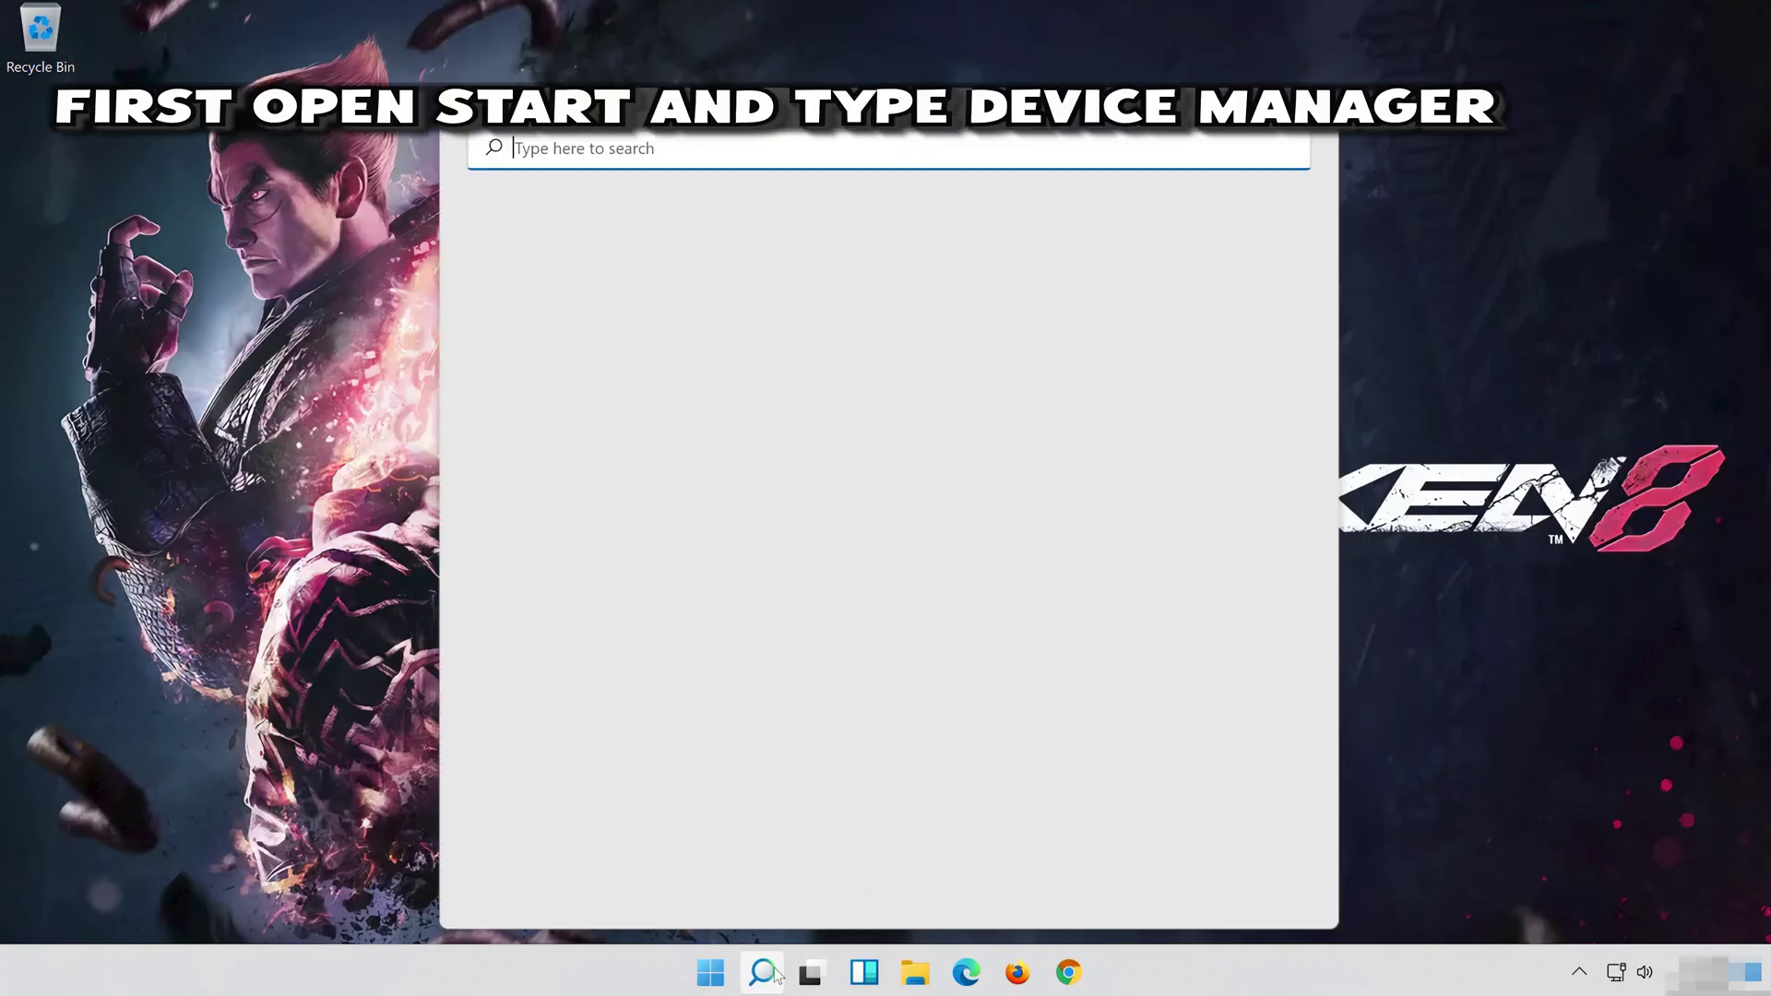
type("dev")
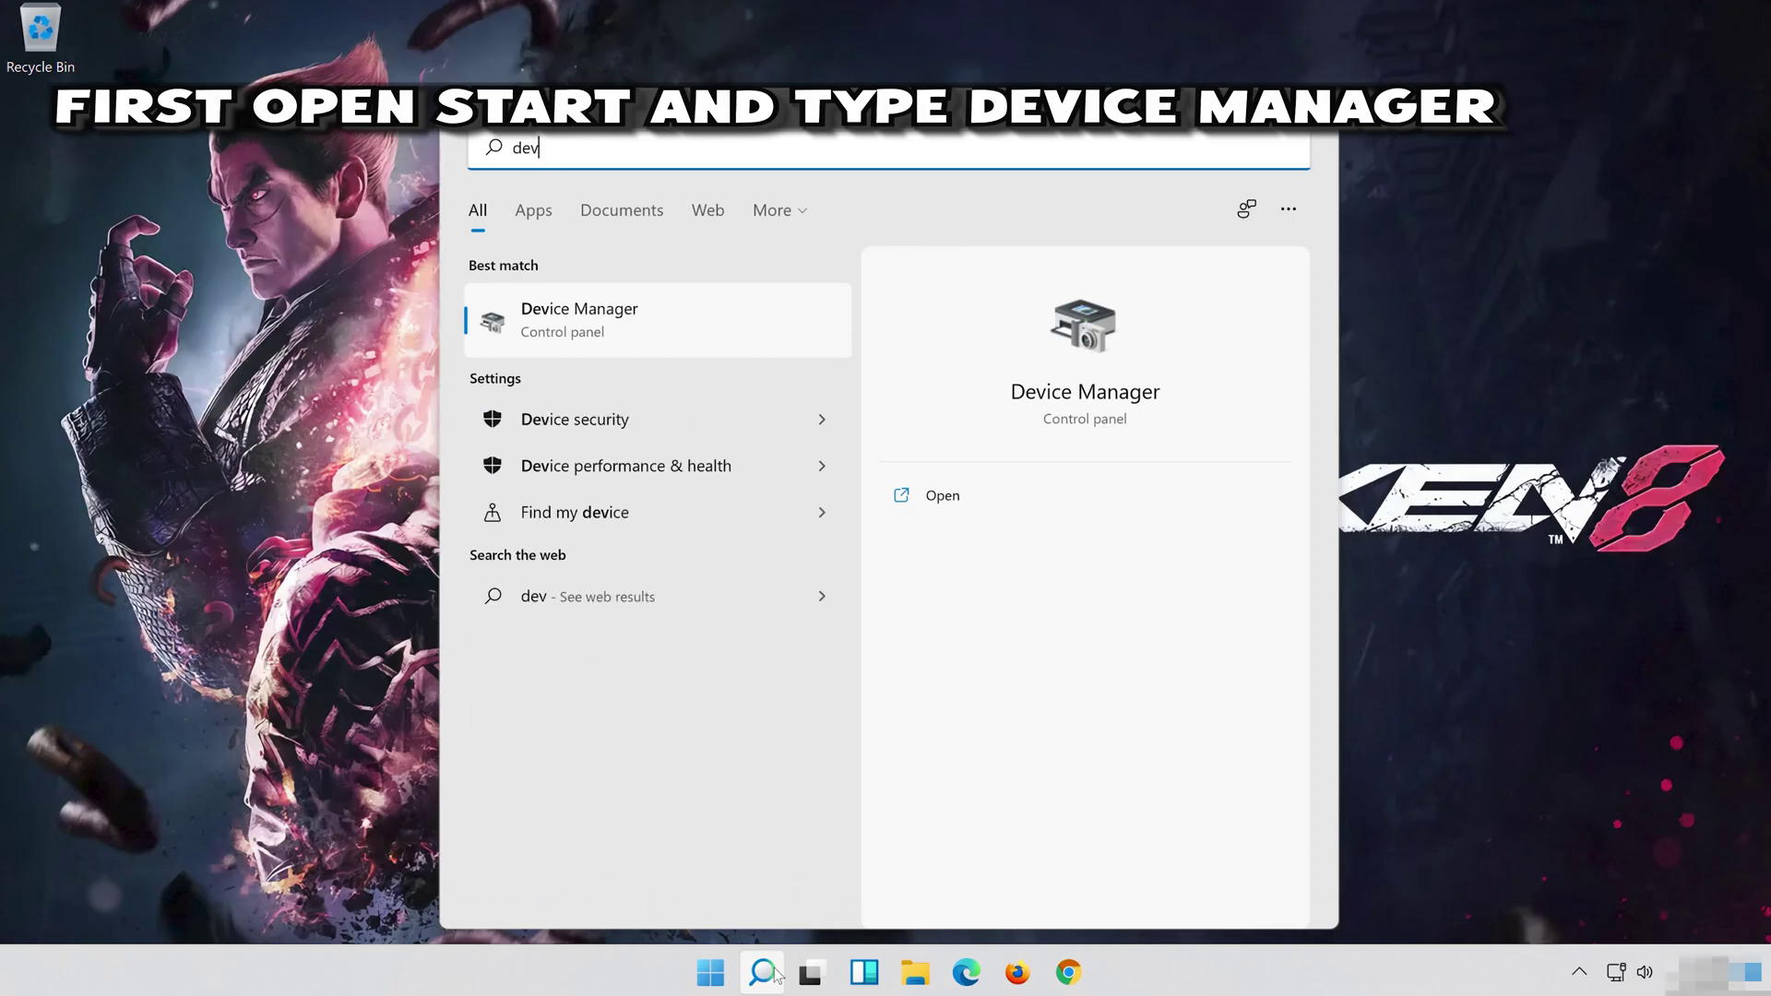
type("ice ma")
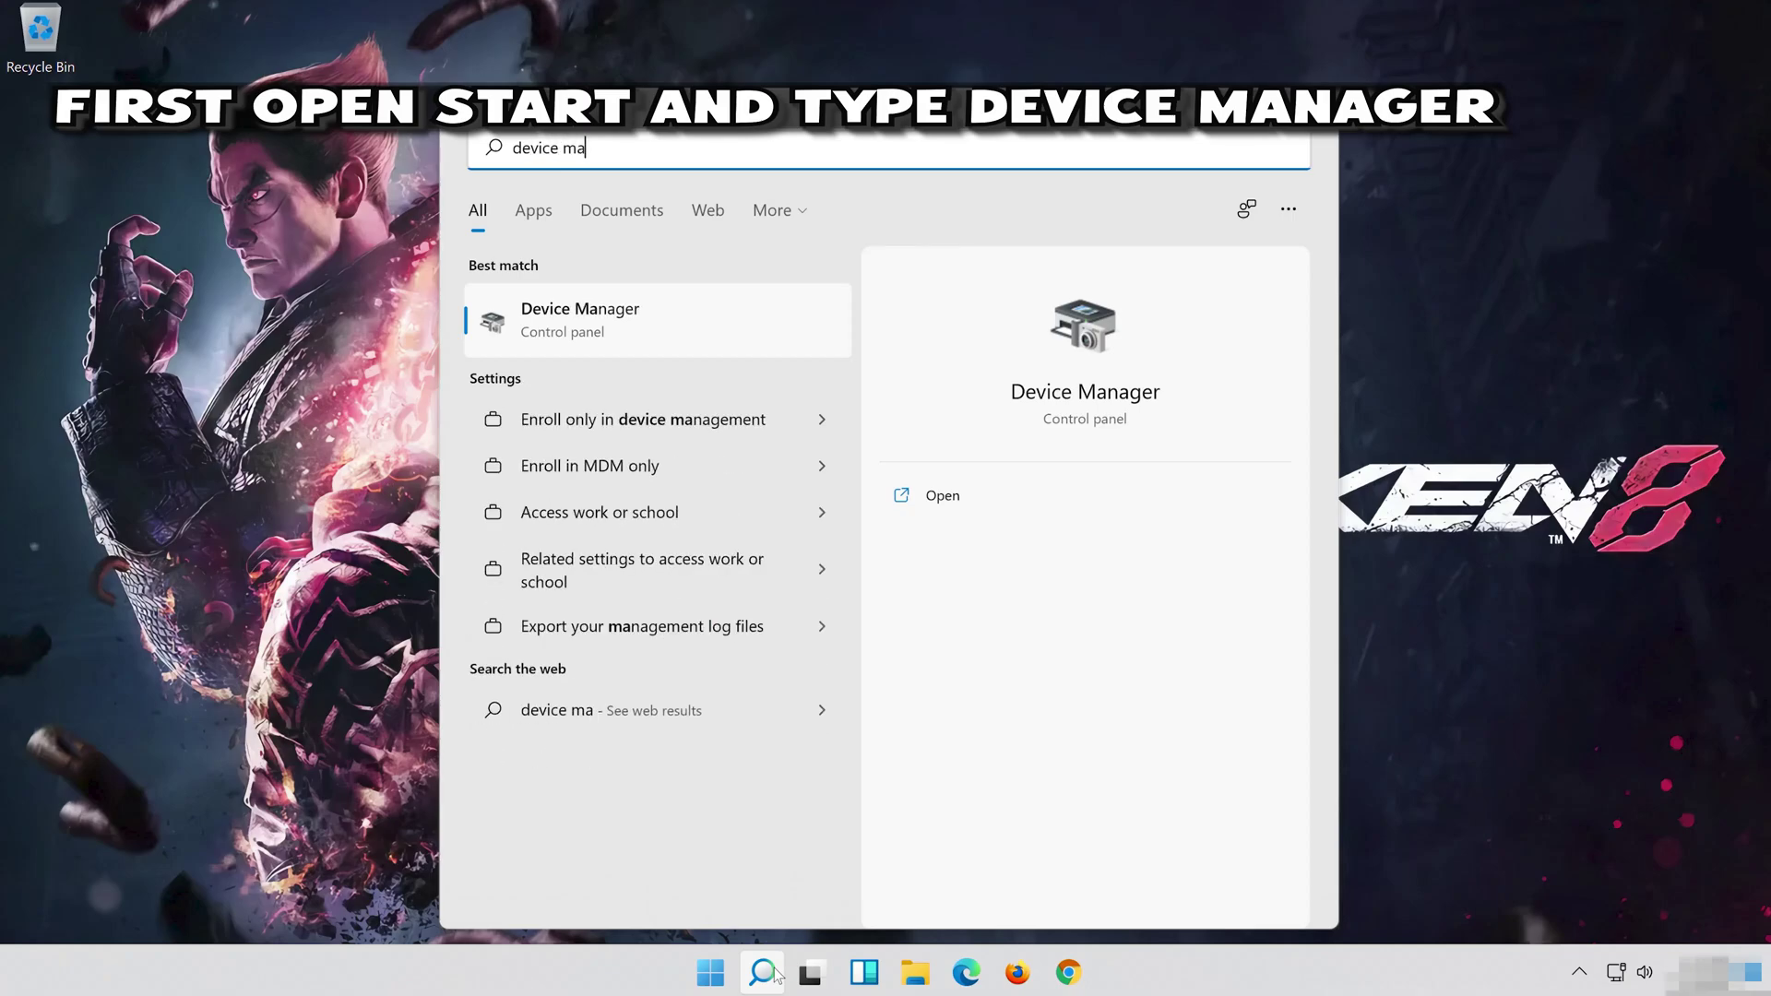
type("nager")
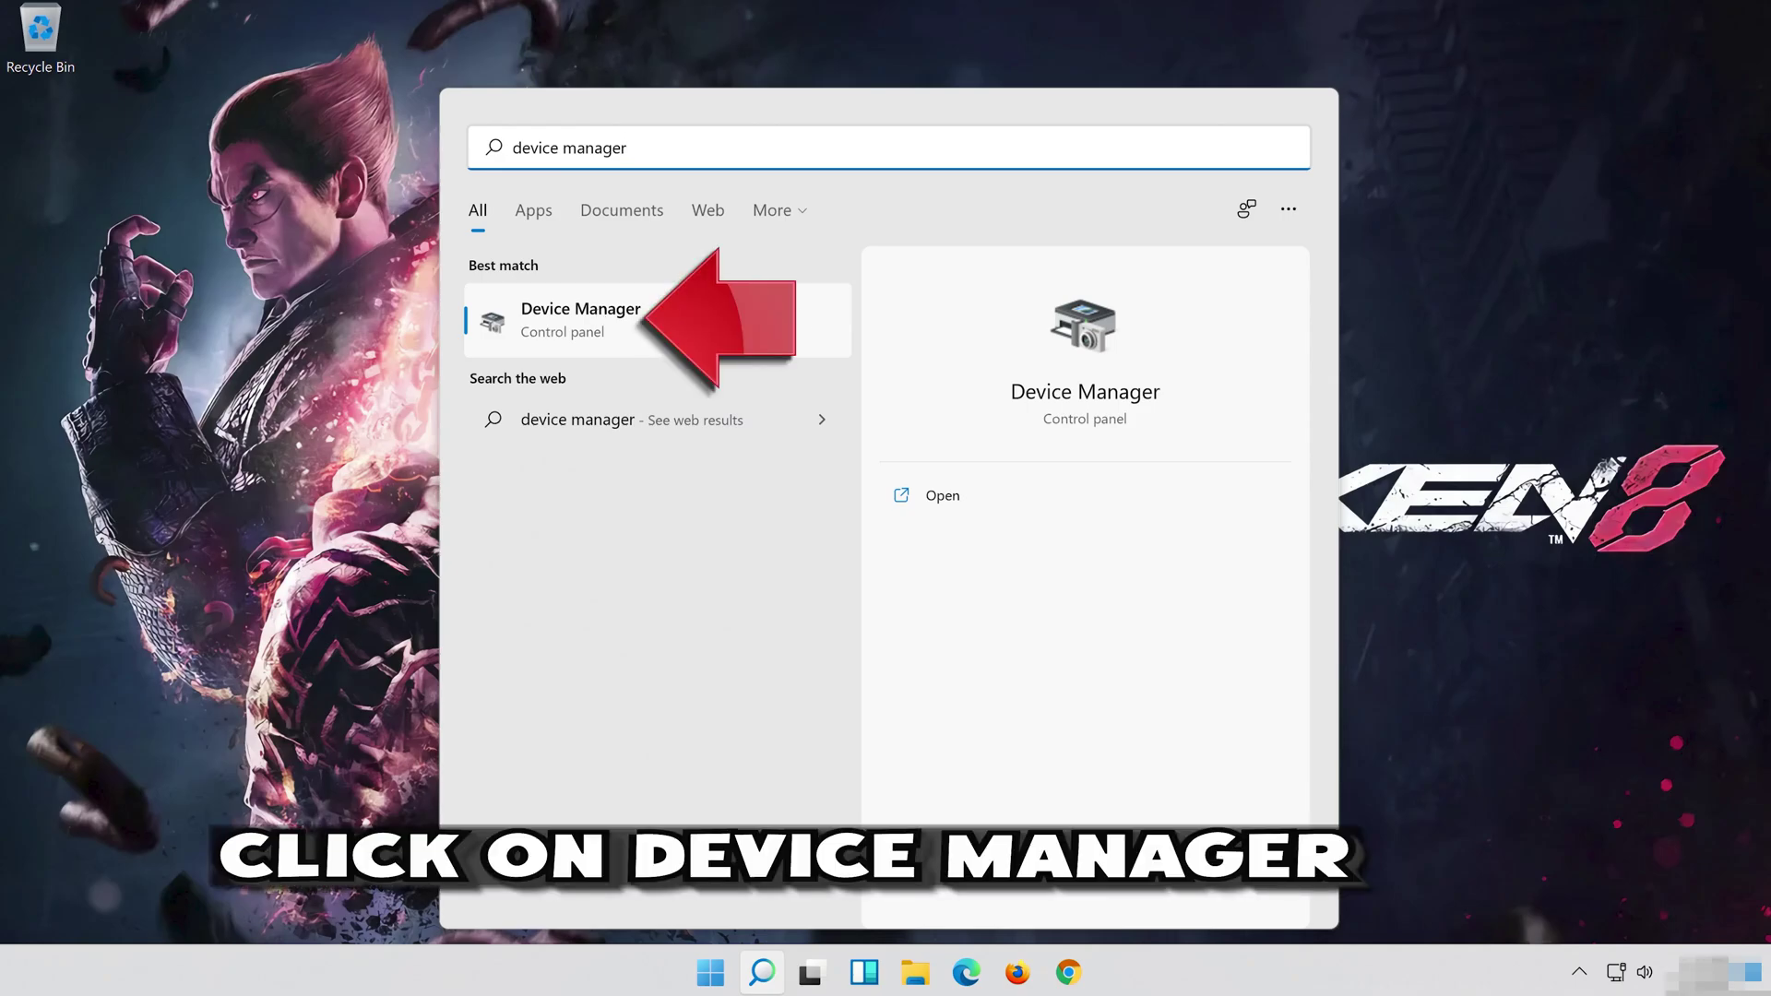
left_click(732, 324)
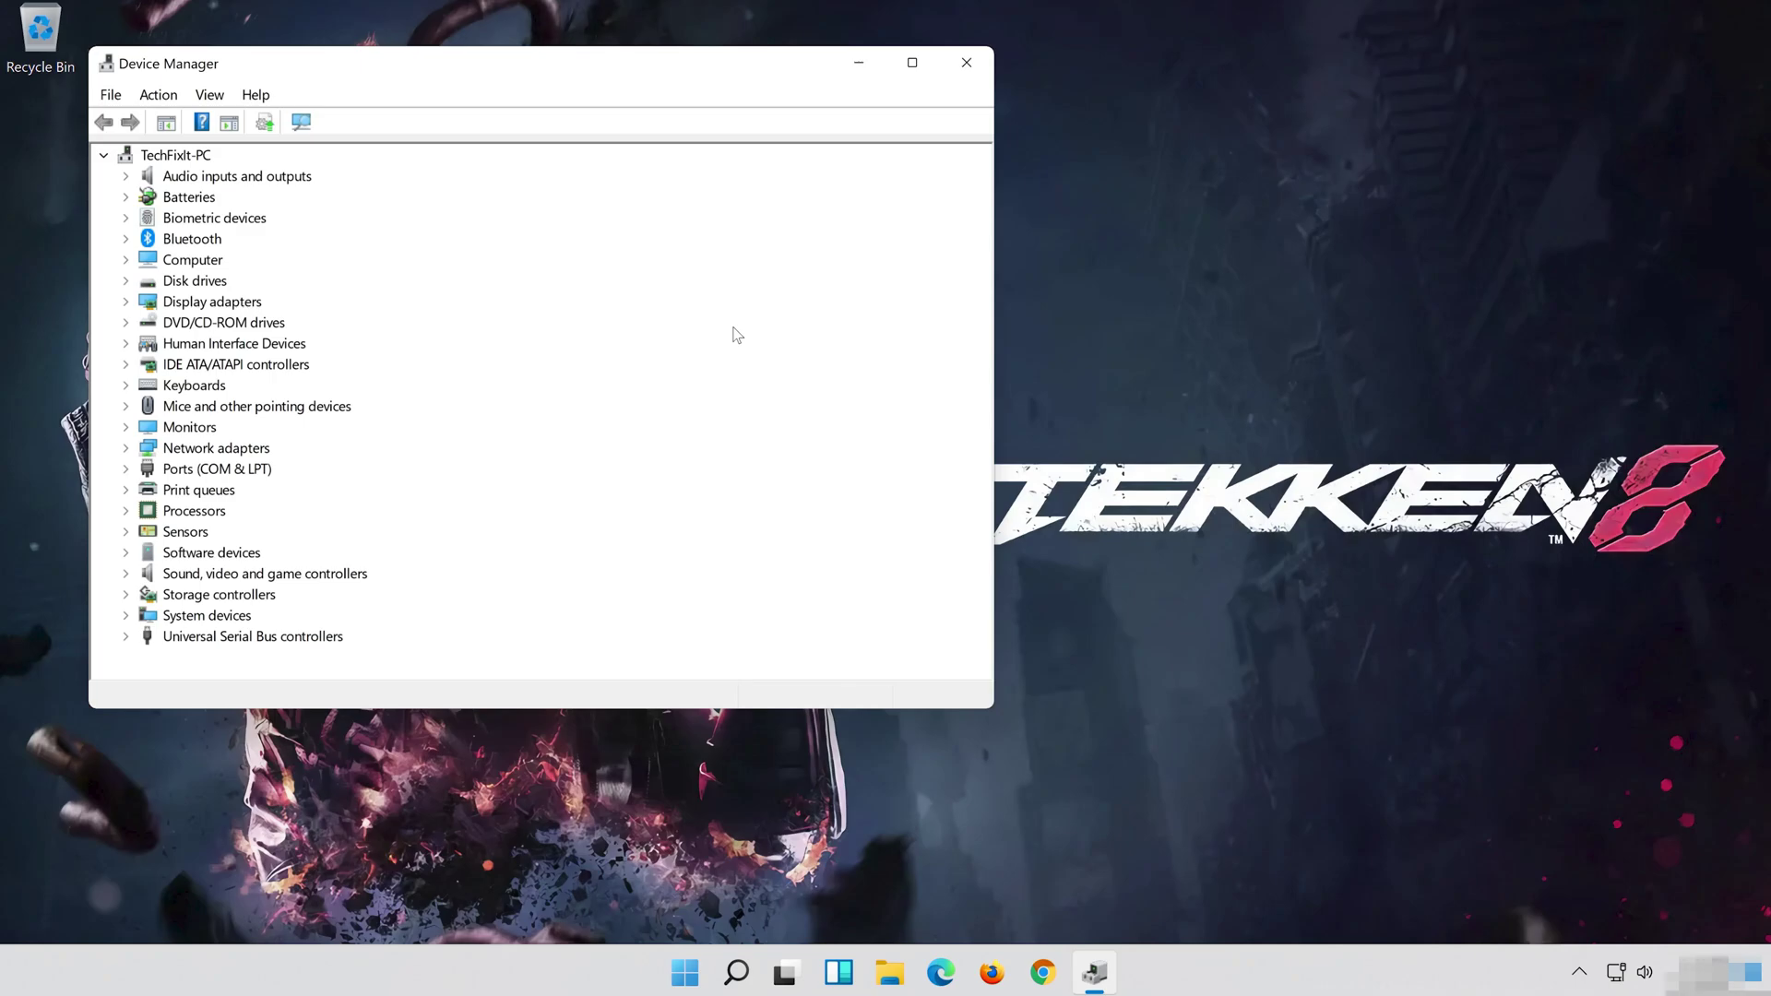
left_click_drag(578, 67, 1009, 88)
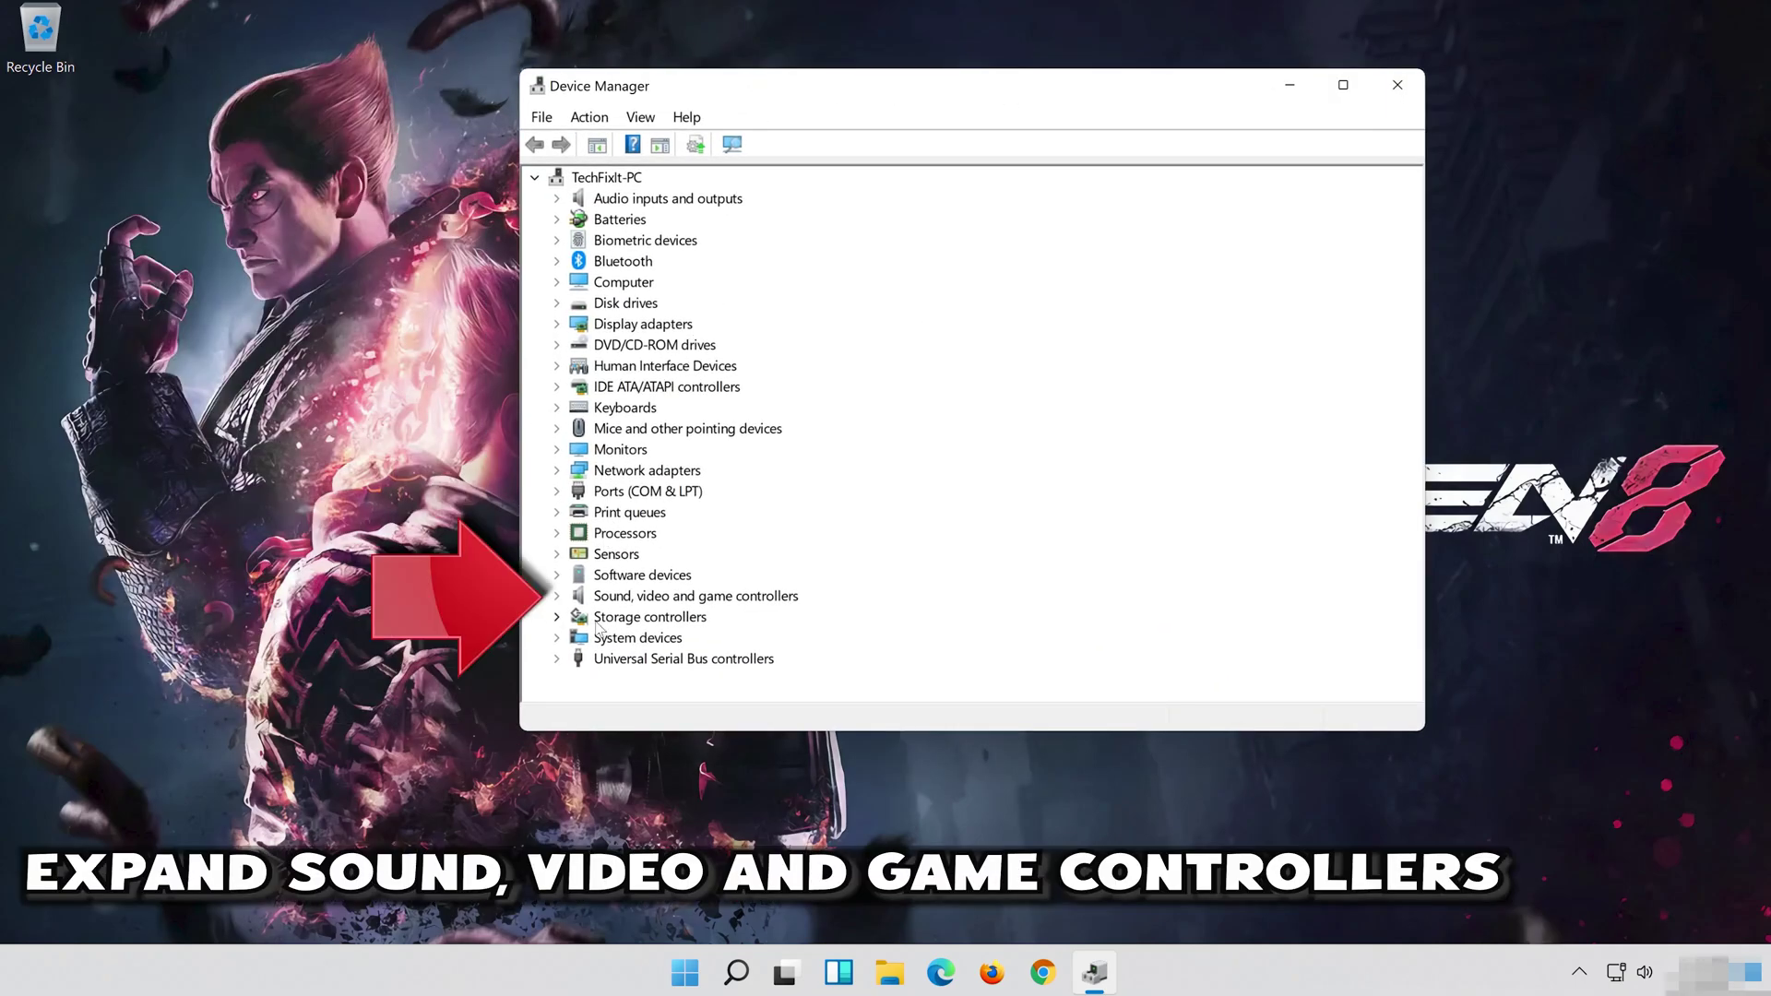
Step: Expand Sound, video and game controllers and open the driver properties of the High Definition Audio Device
left_click(557, 596)
left_click(611, 618)
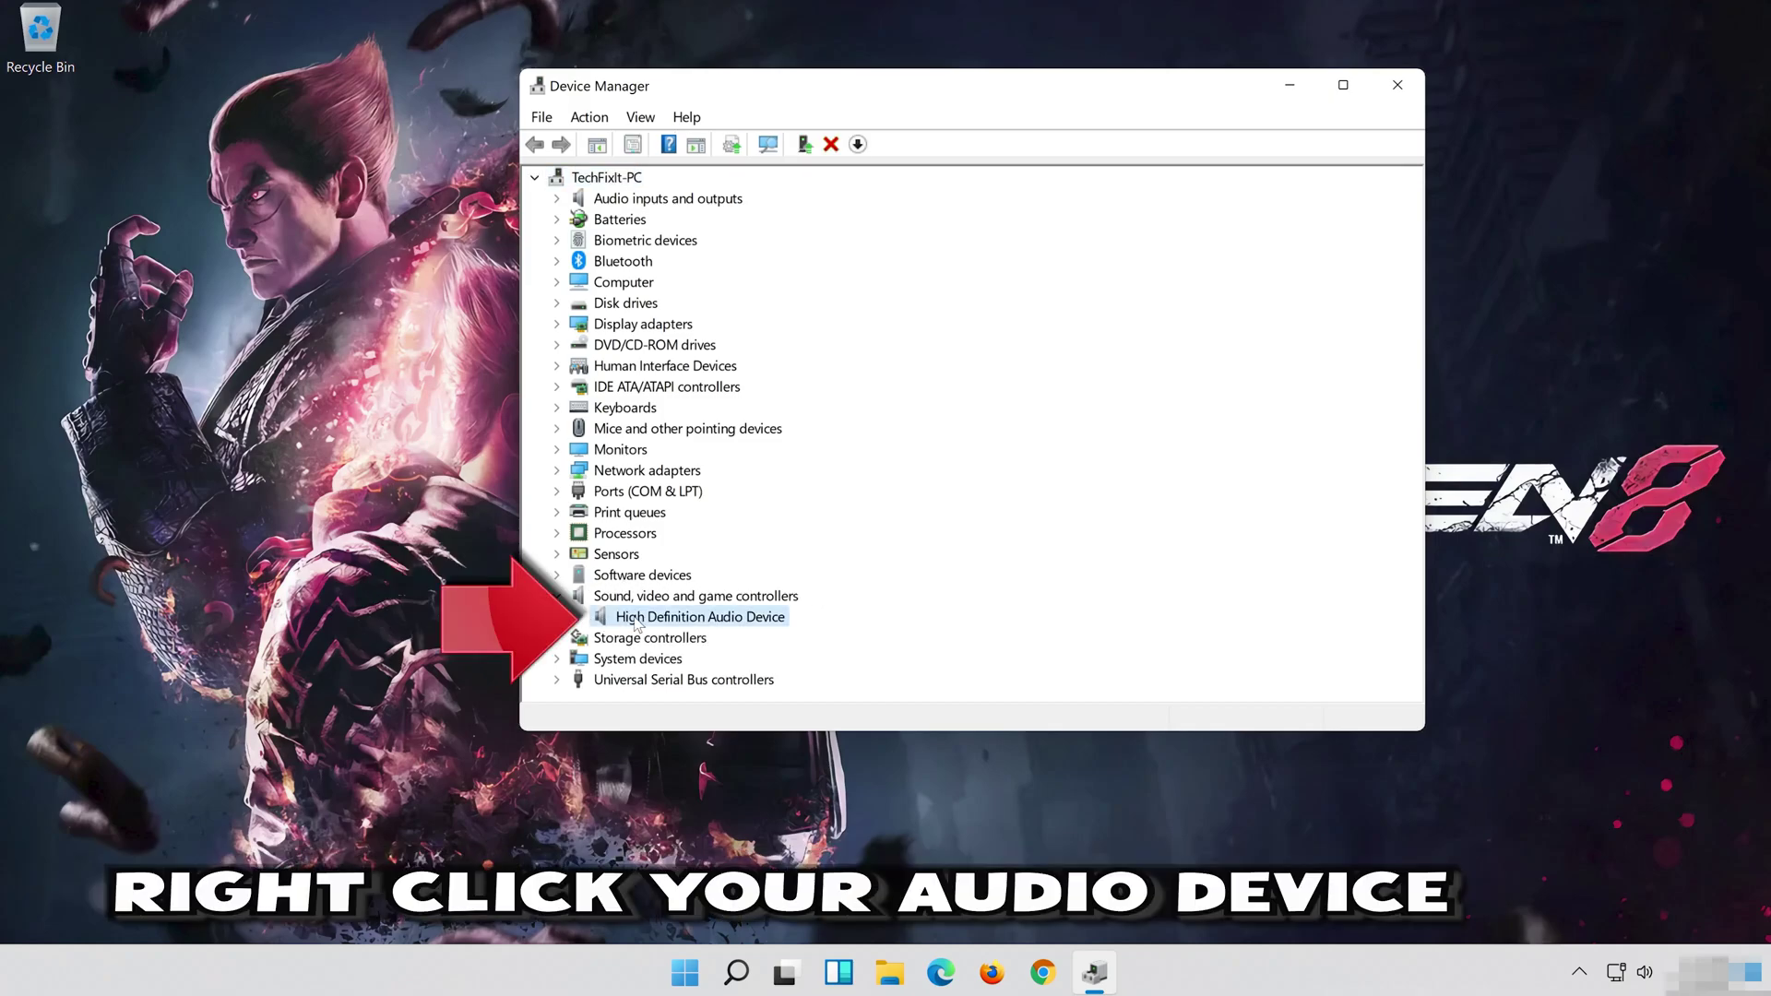
right_click(741, 624)
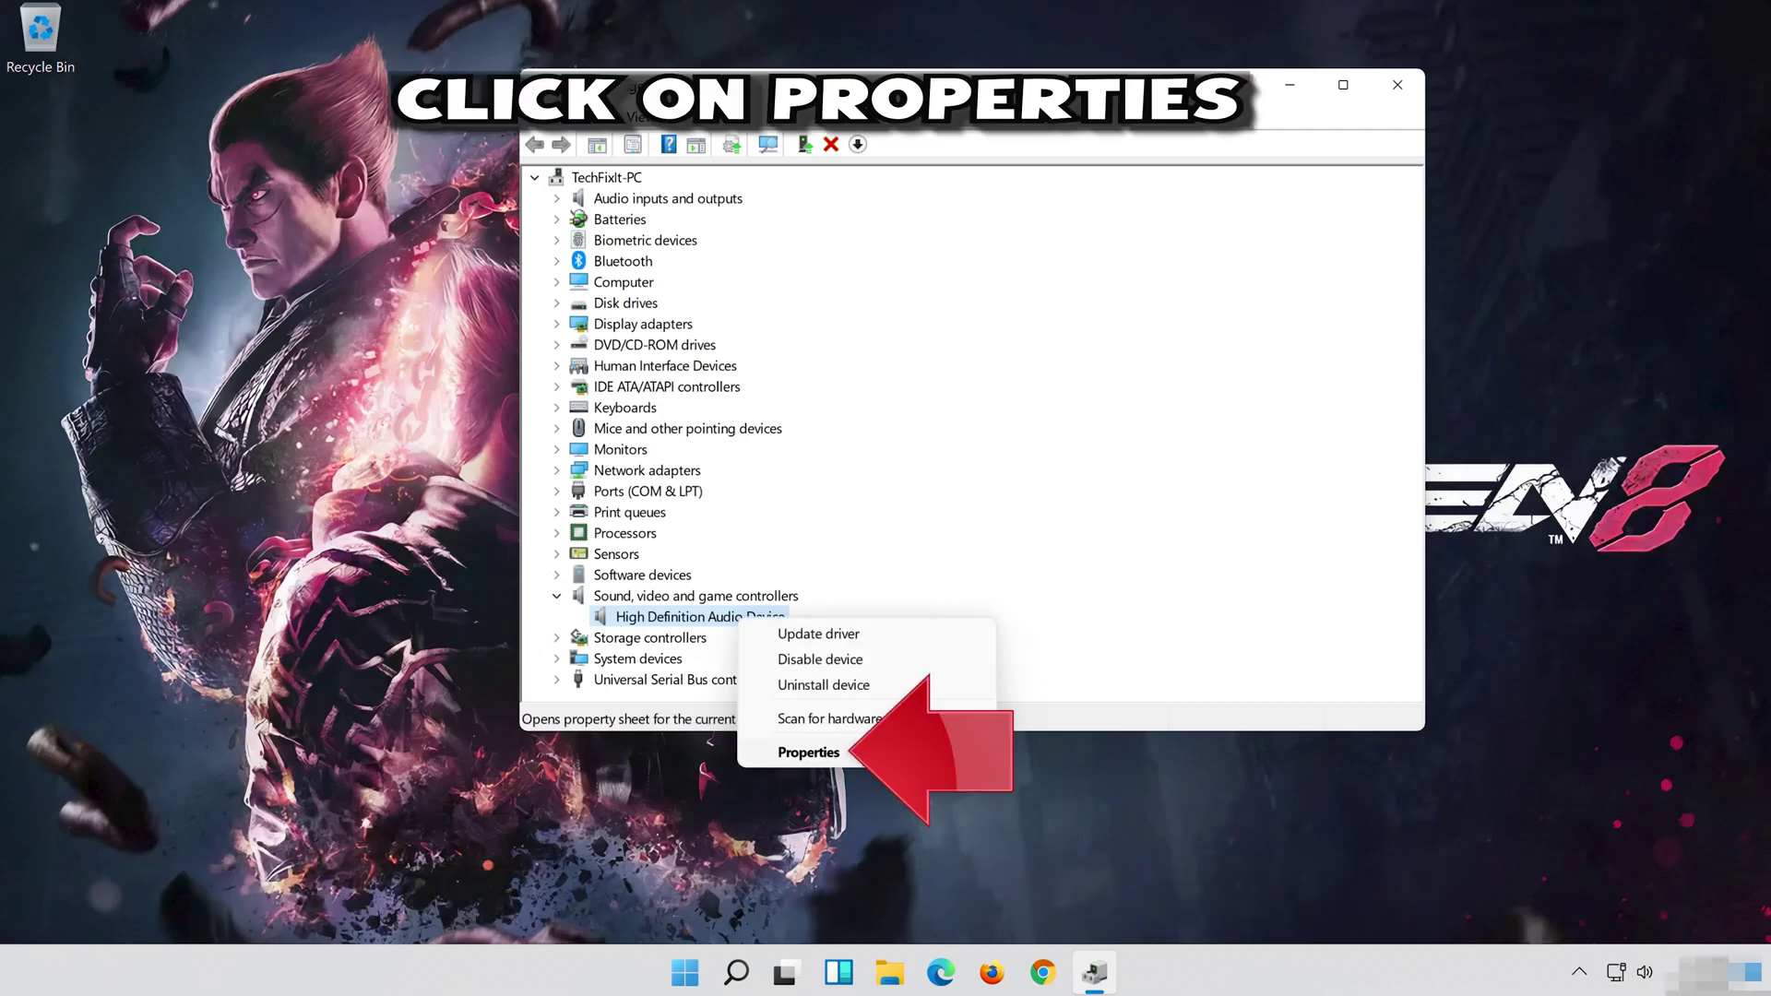
left_click(863, 752)
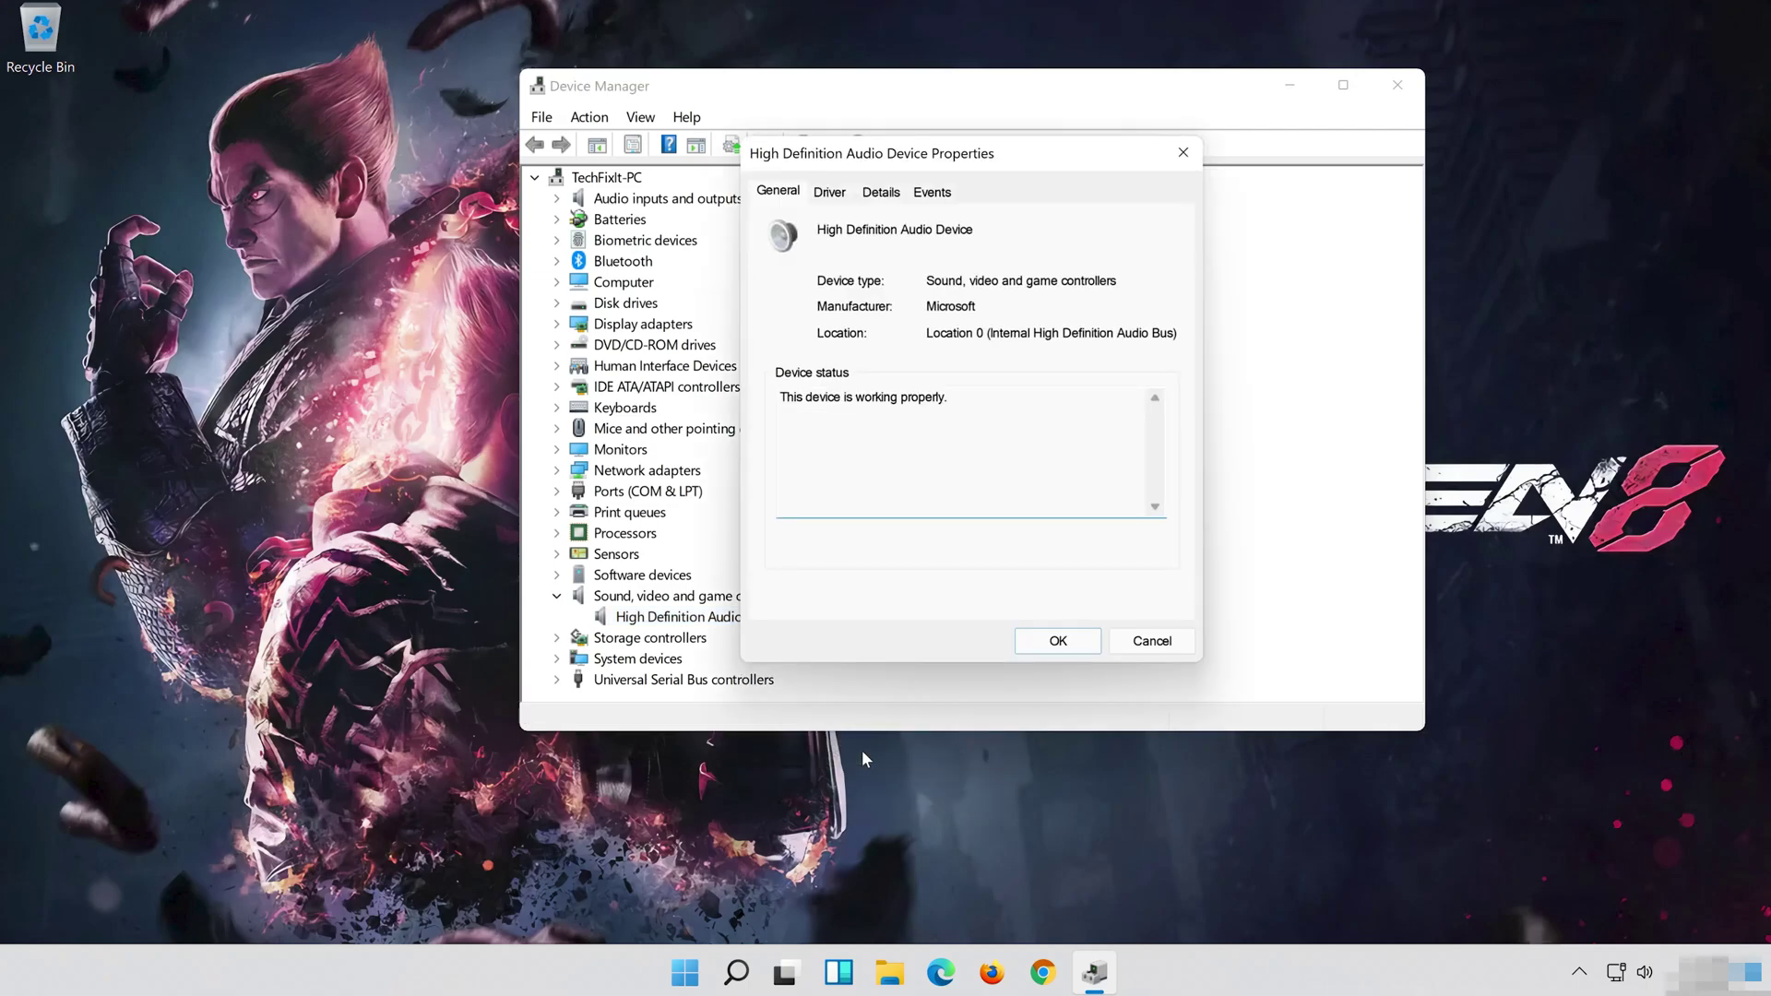
left_click(836, 194)
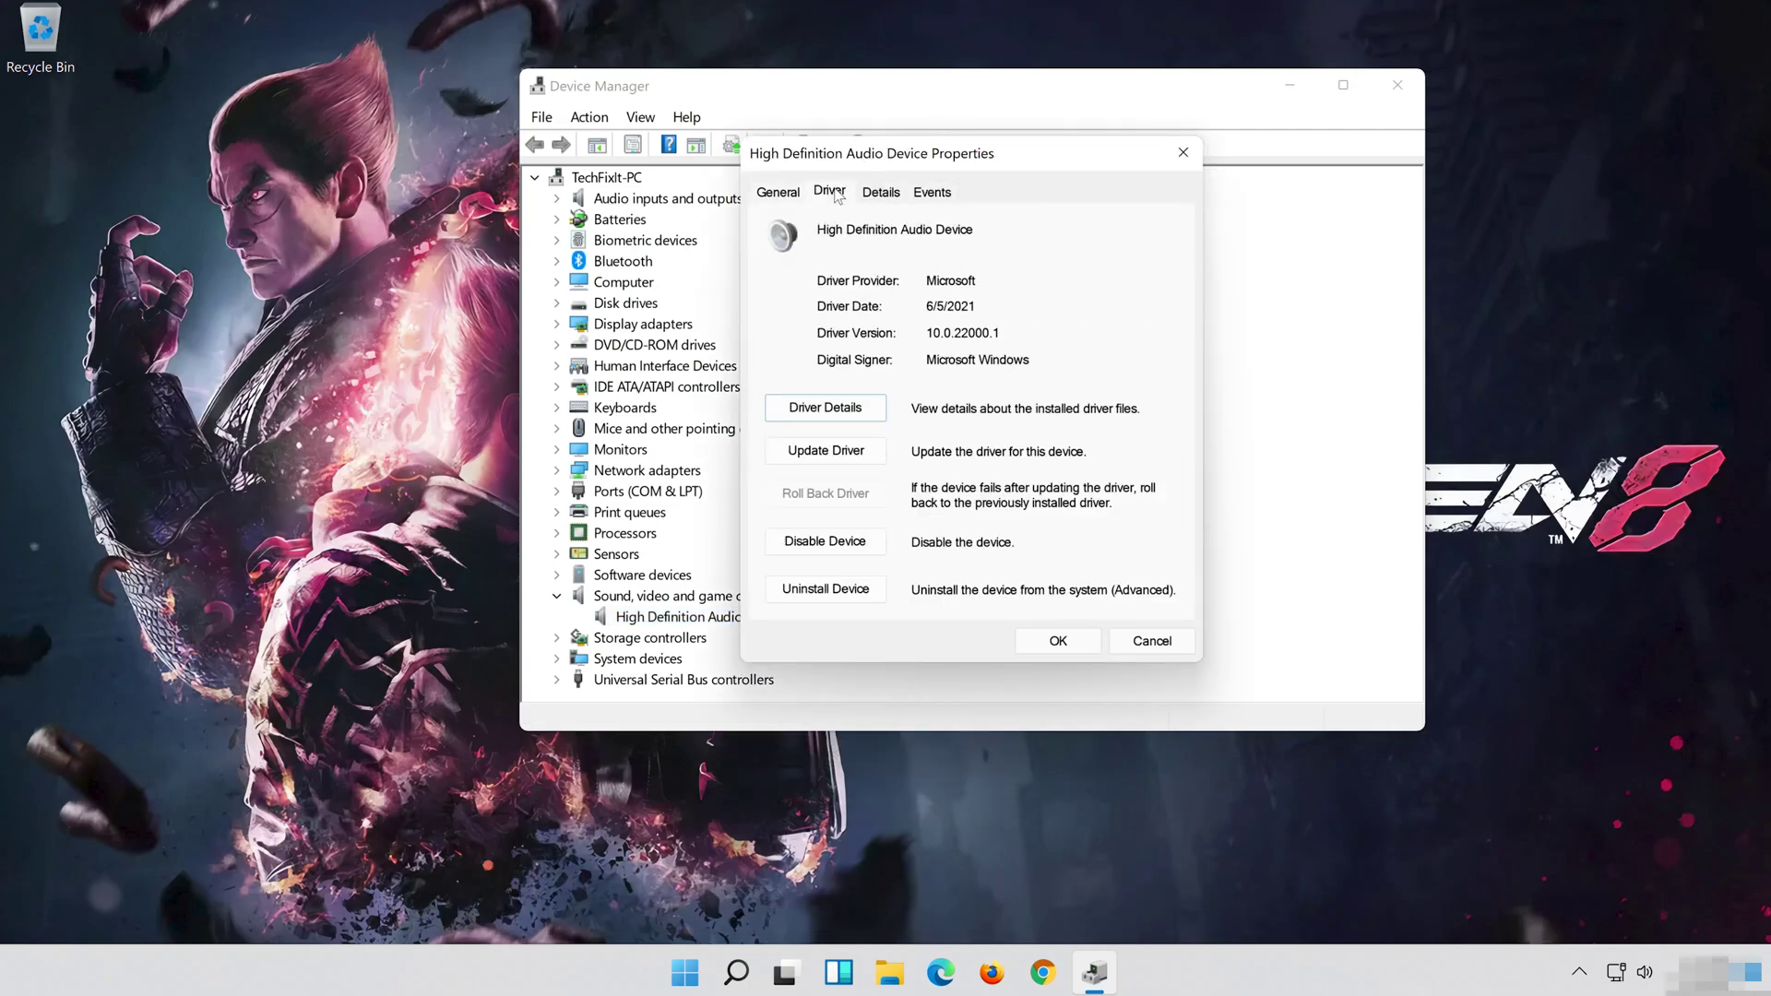
Step: Search automatically for an updated driver for the audio device, and continue the search in Windows Update by checking for updates
left_click(827, 453)
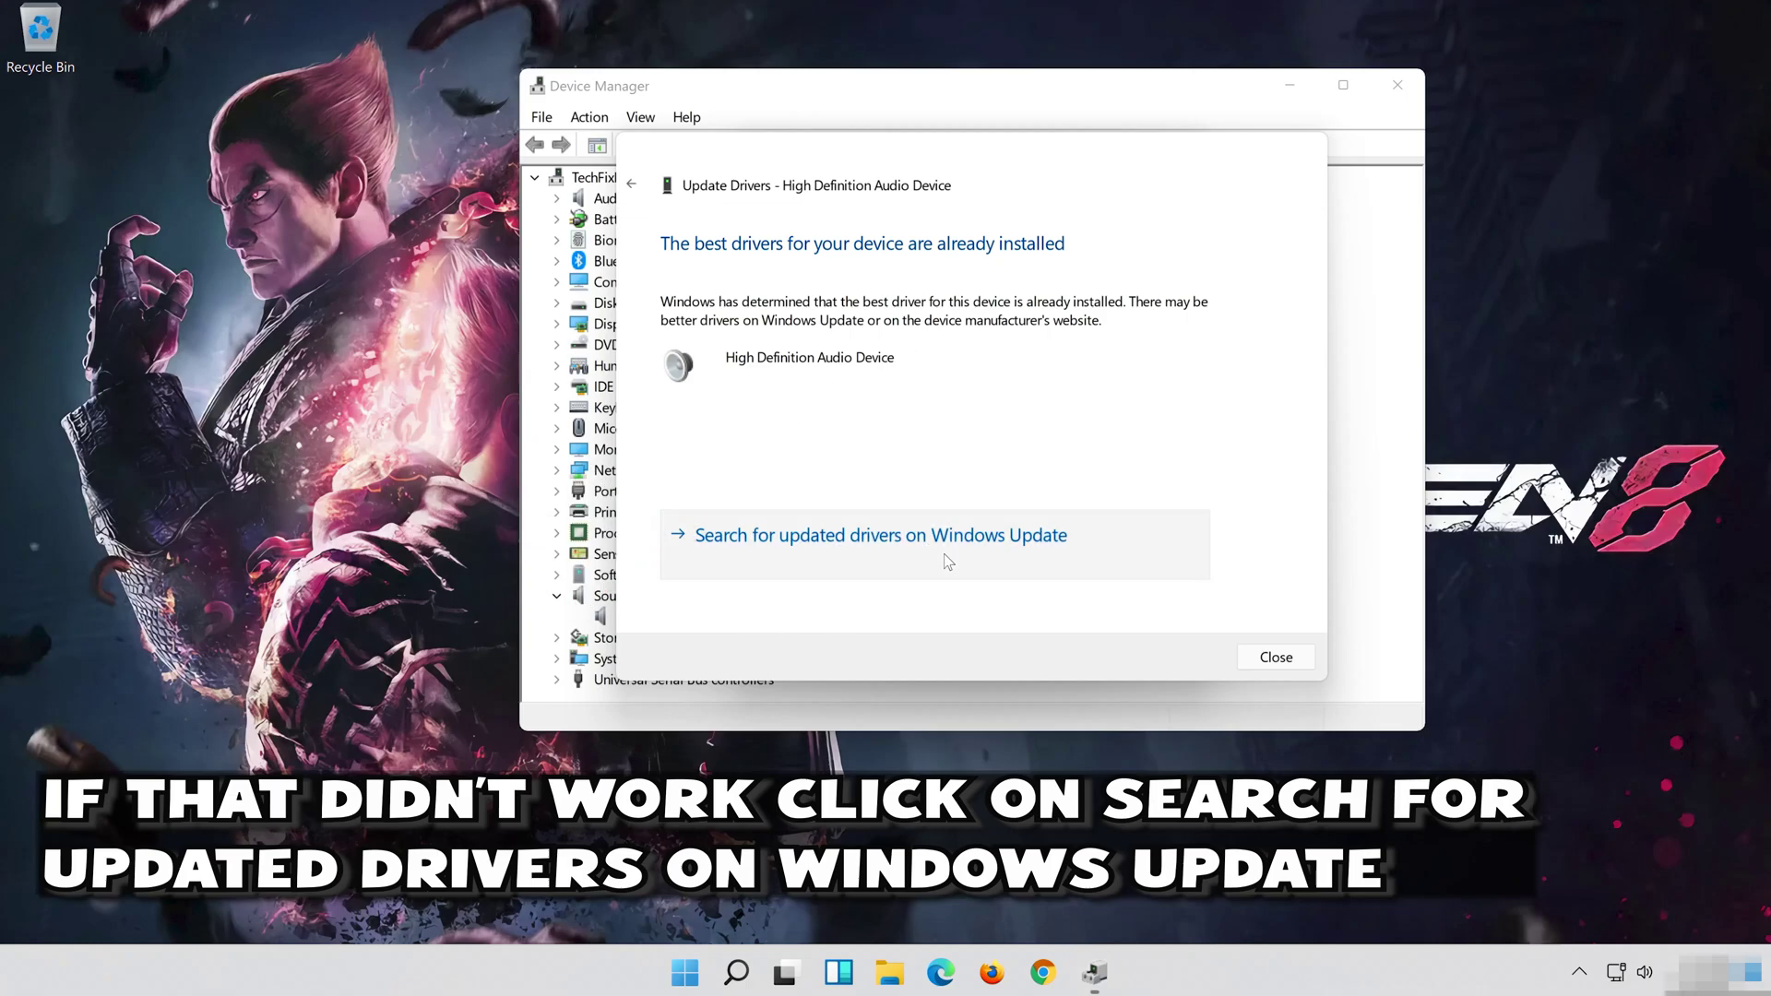
left_click(948, 561)
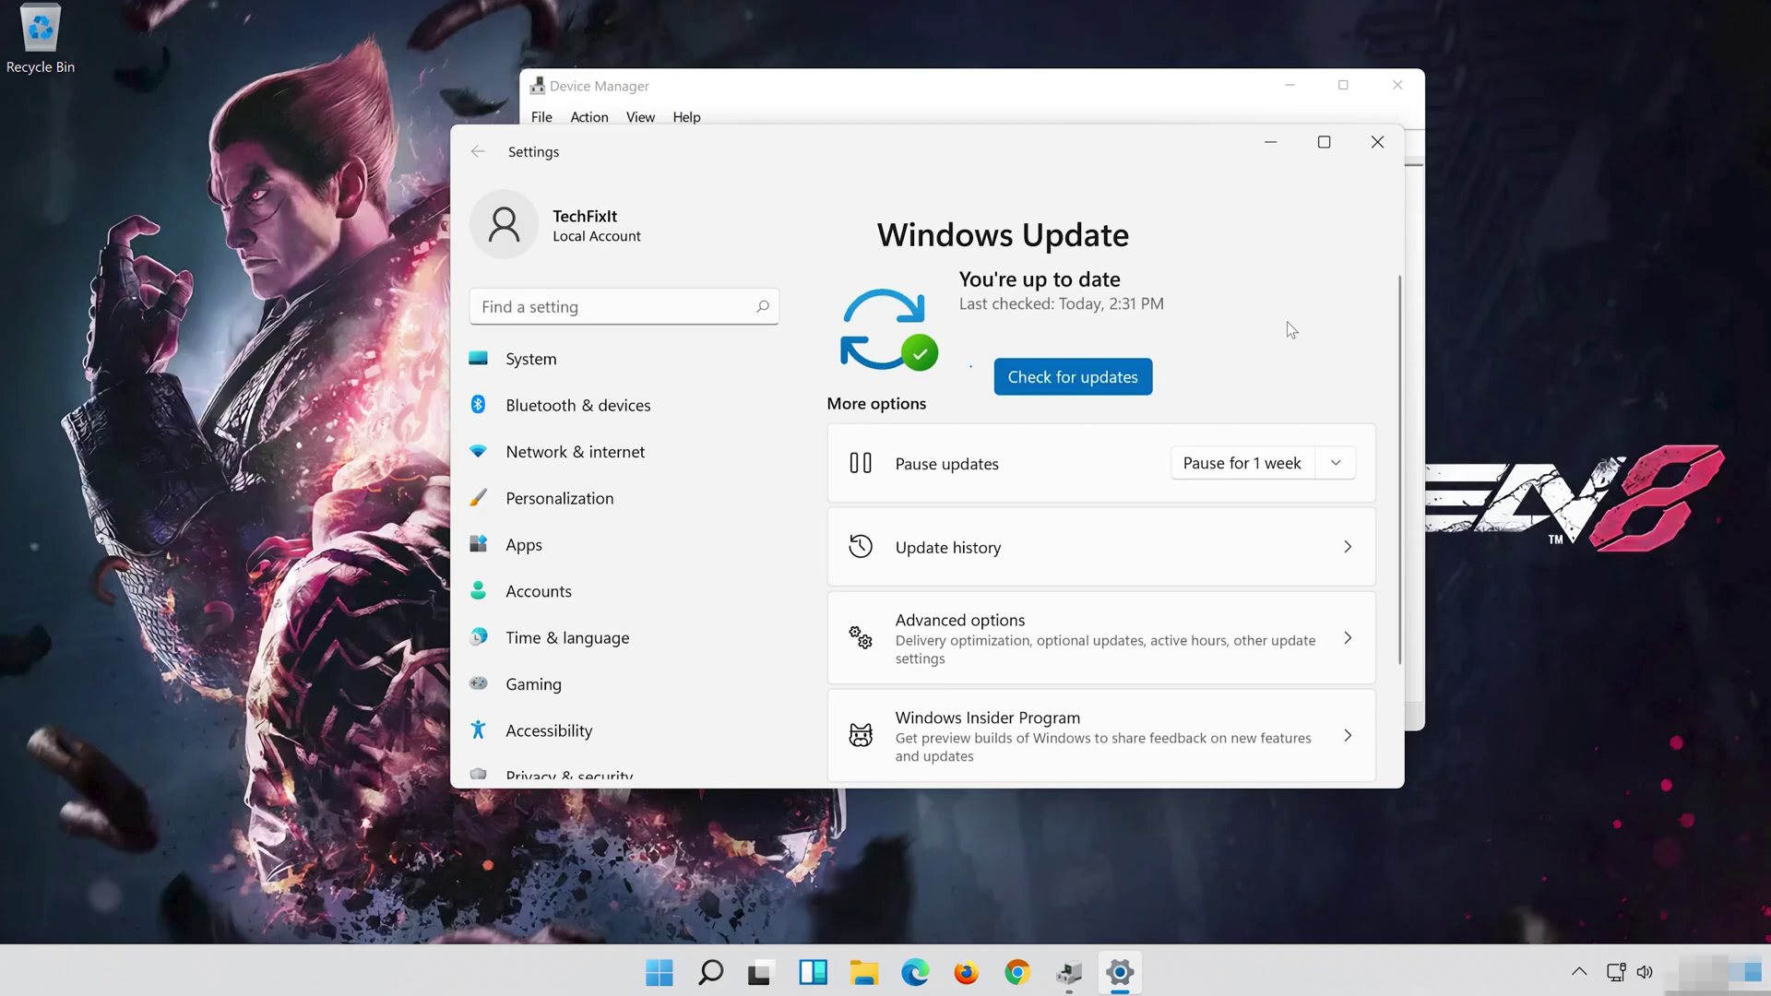
left_click(1287, 322)
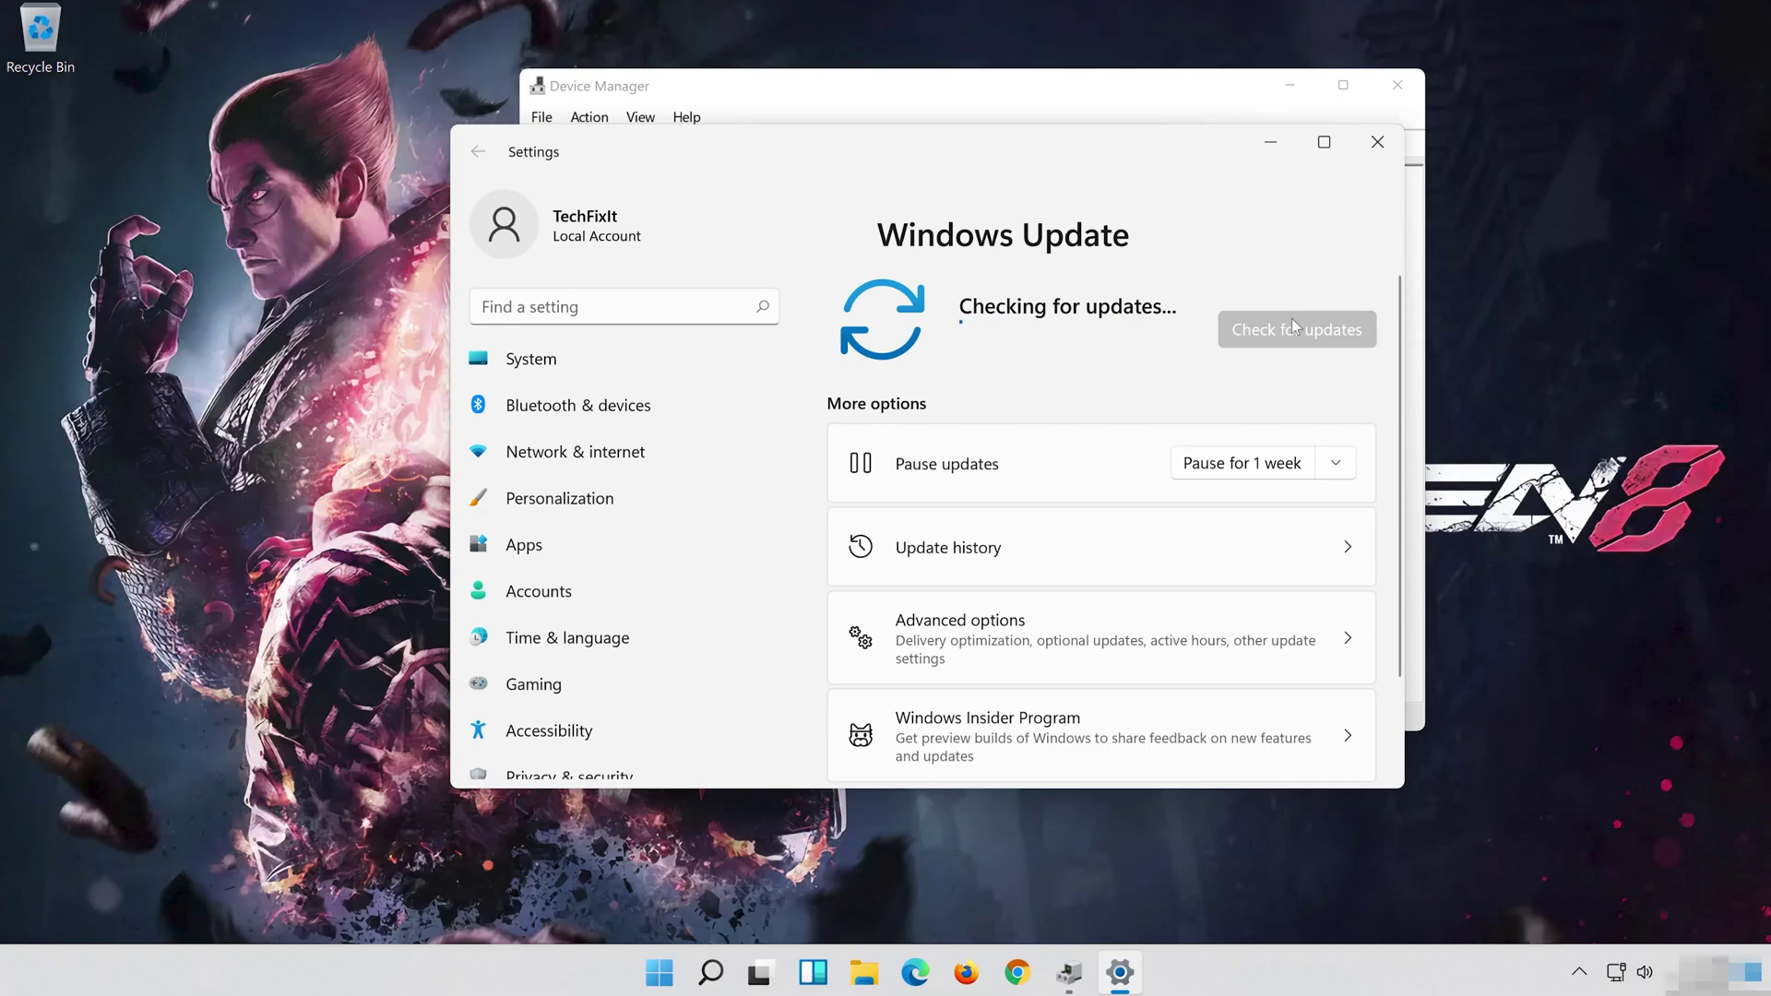